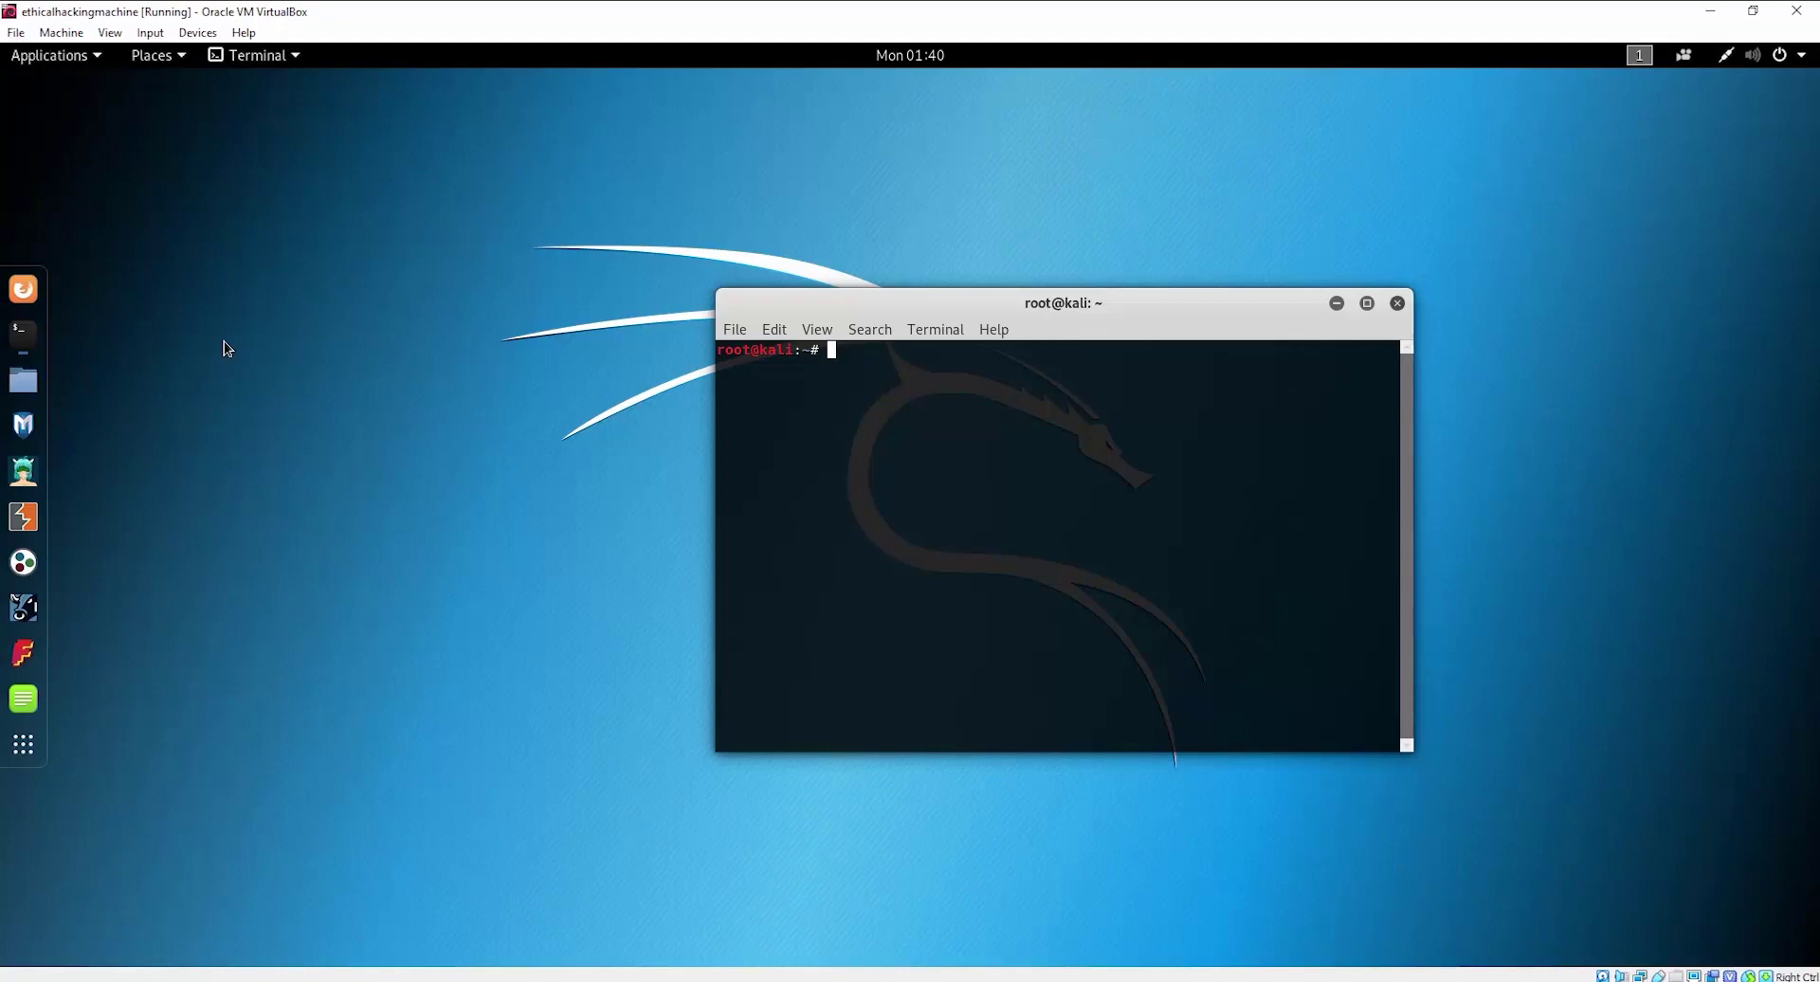
Launch Zenmap from the Information Gathering tools
drag(1015, 313, 929, 294)
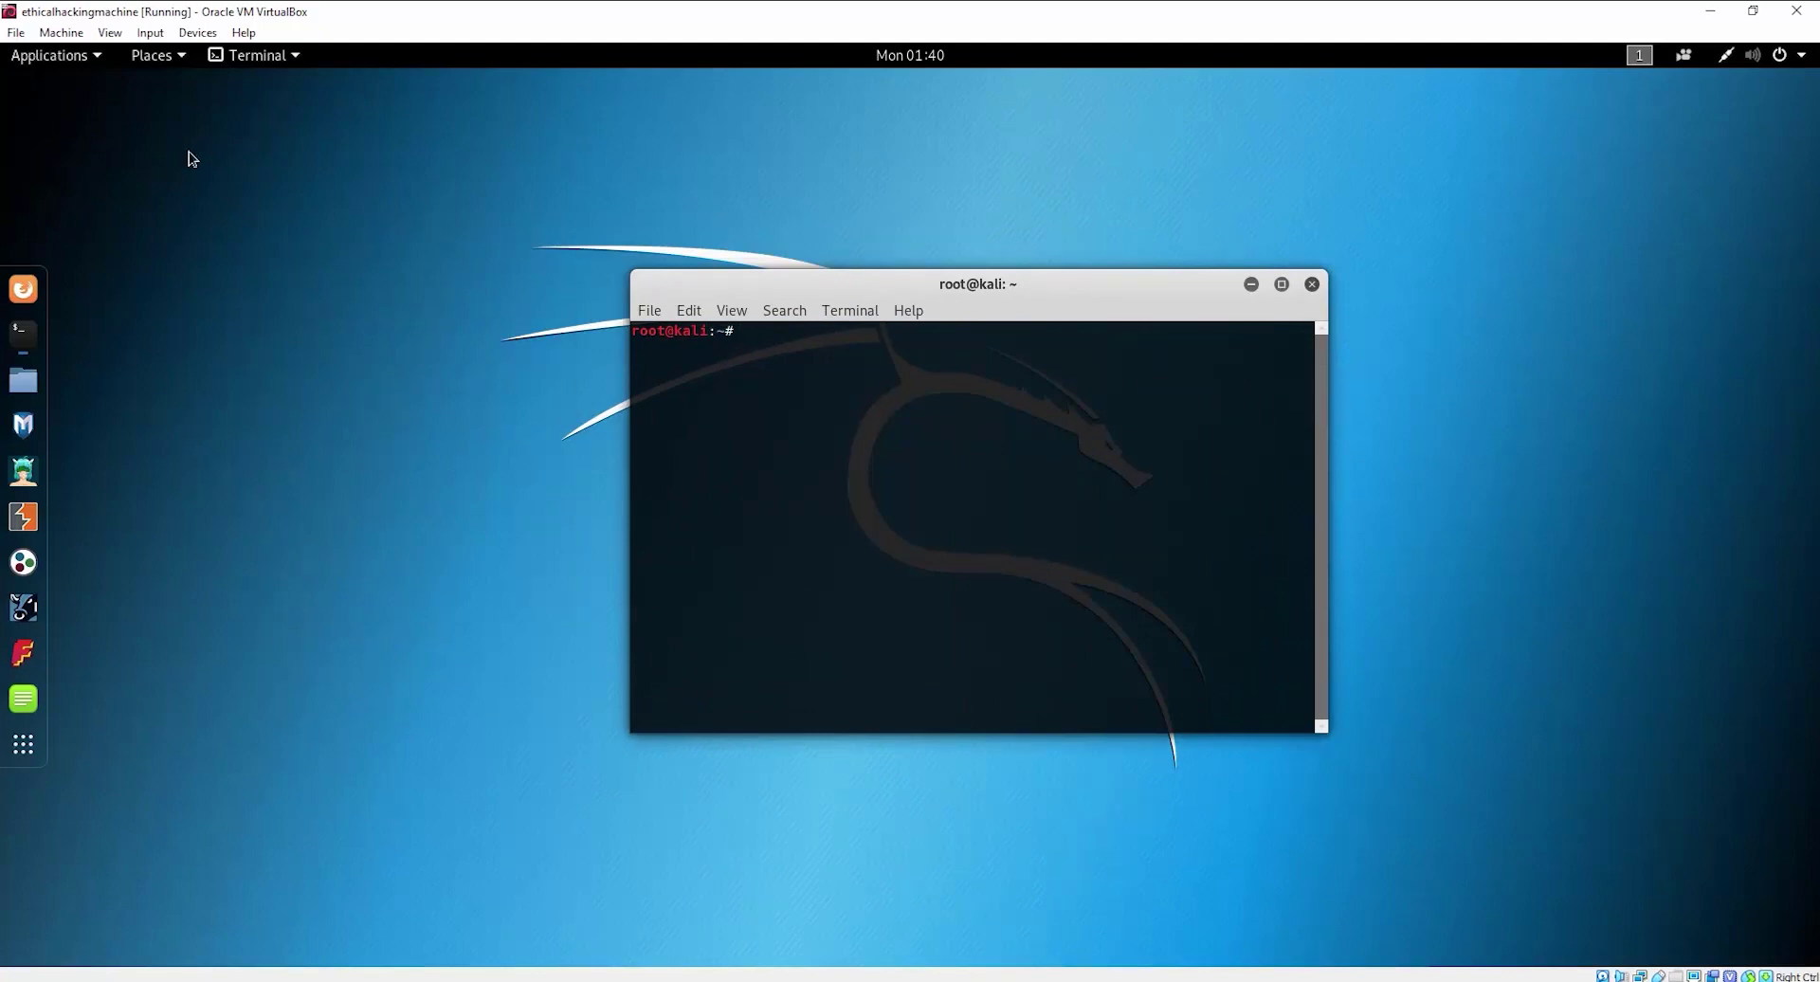
click(96, 61)
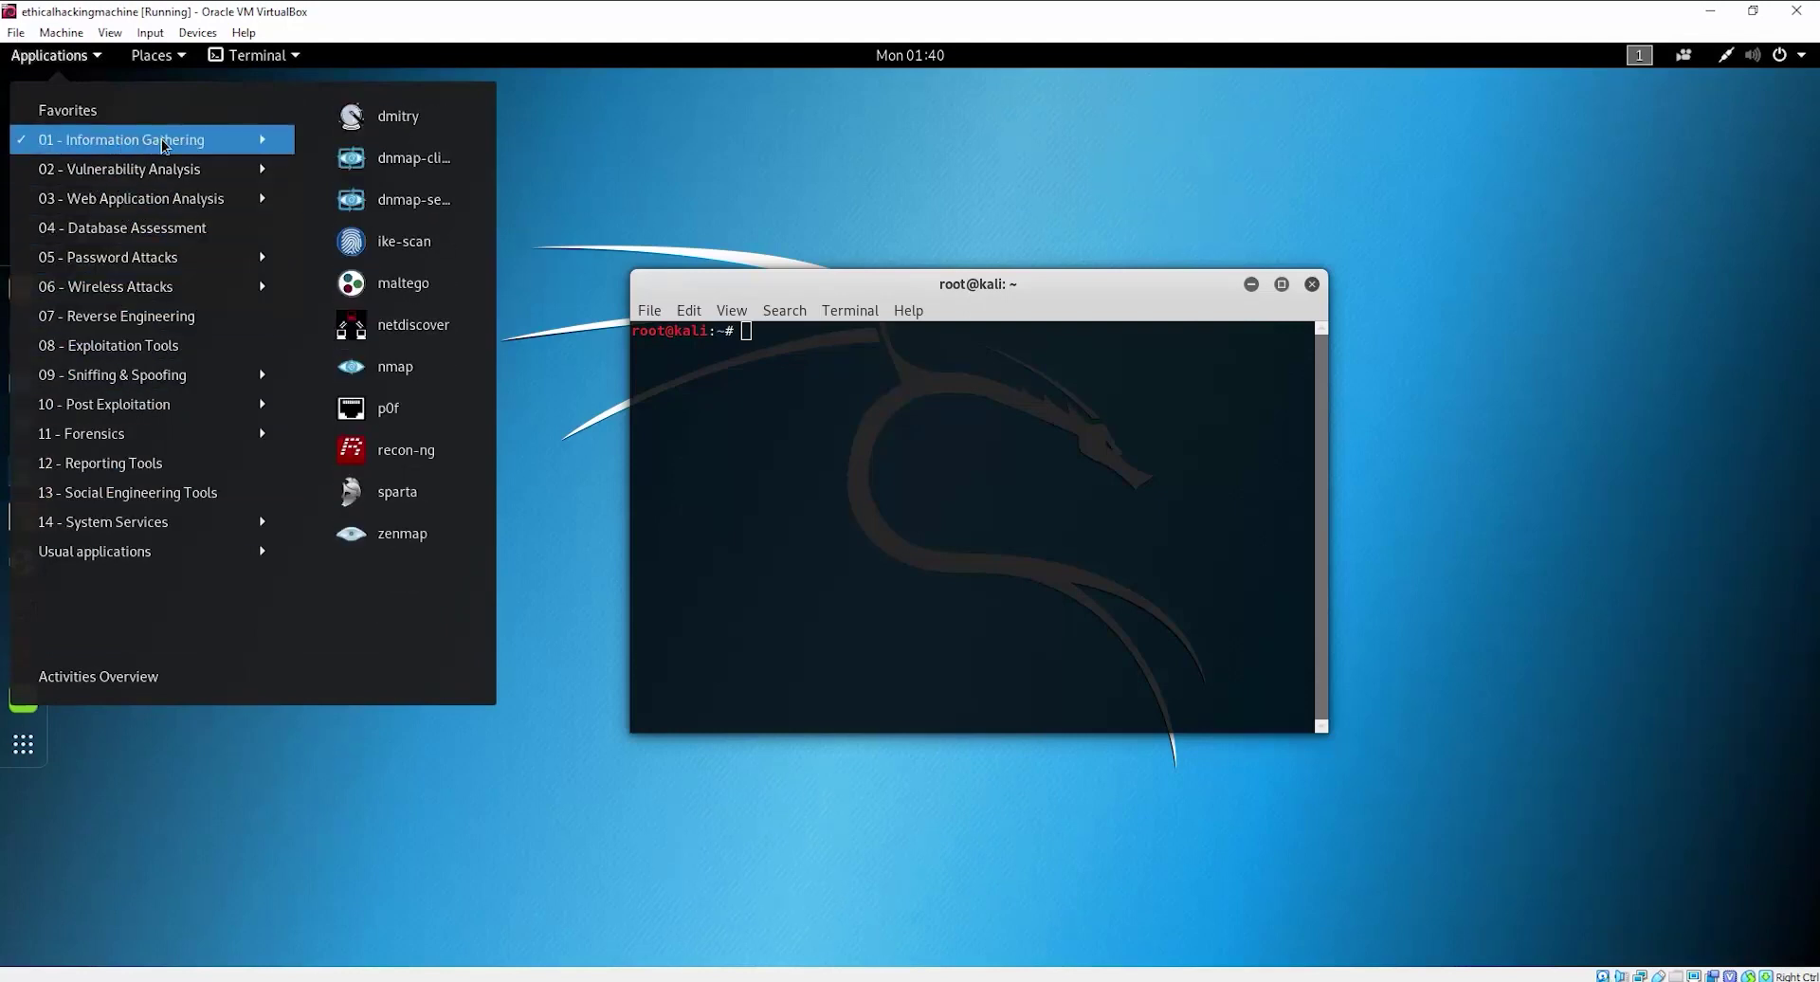
click(403, 536)
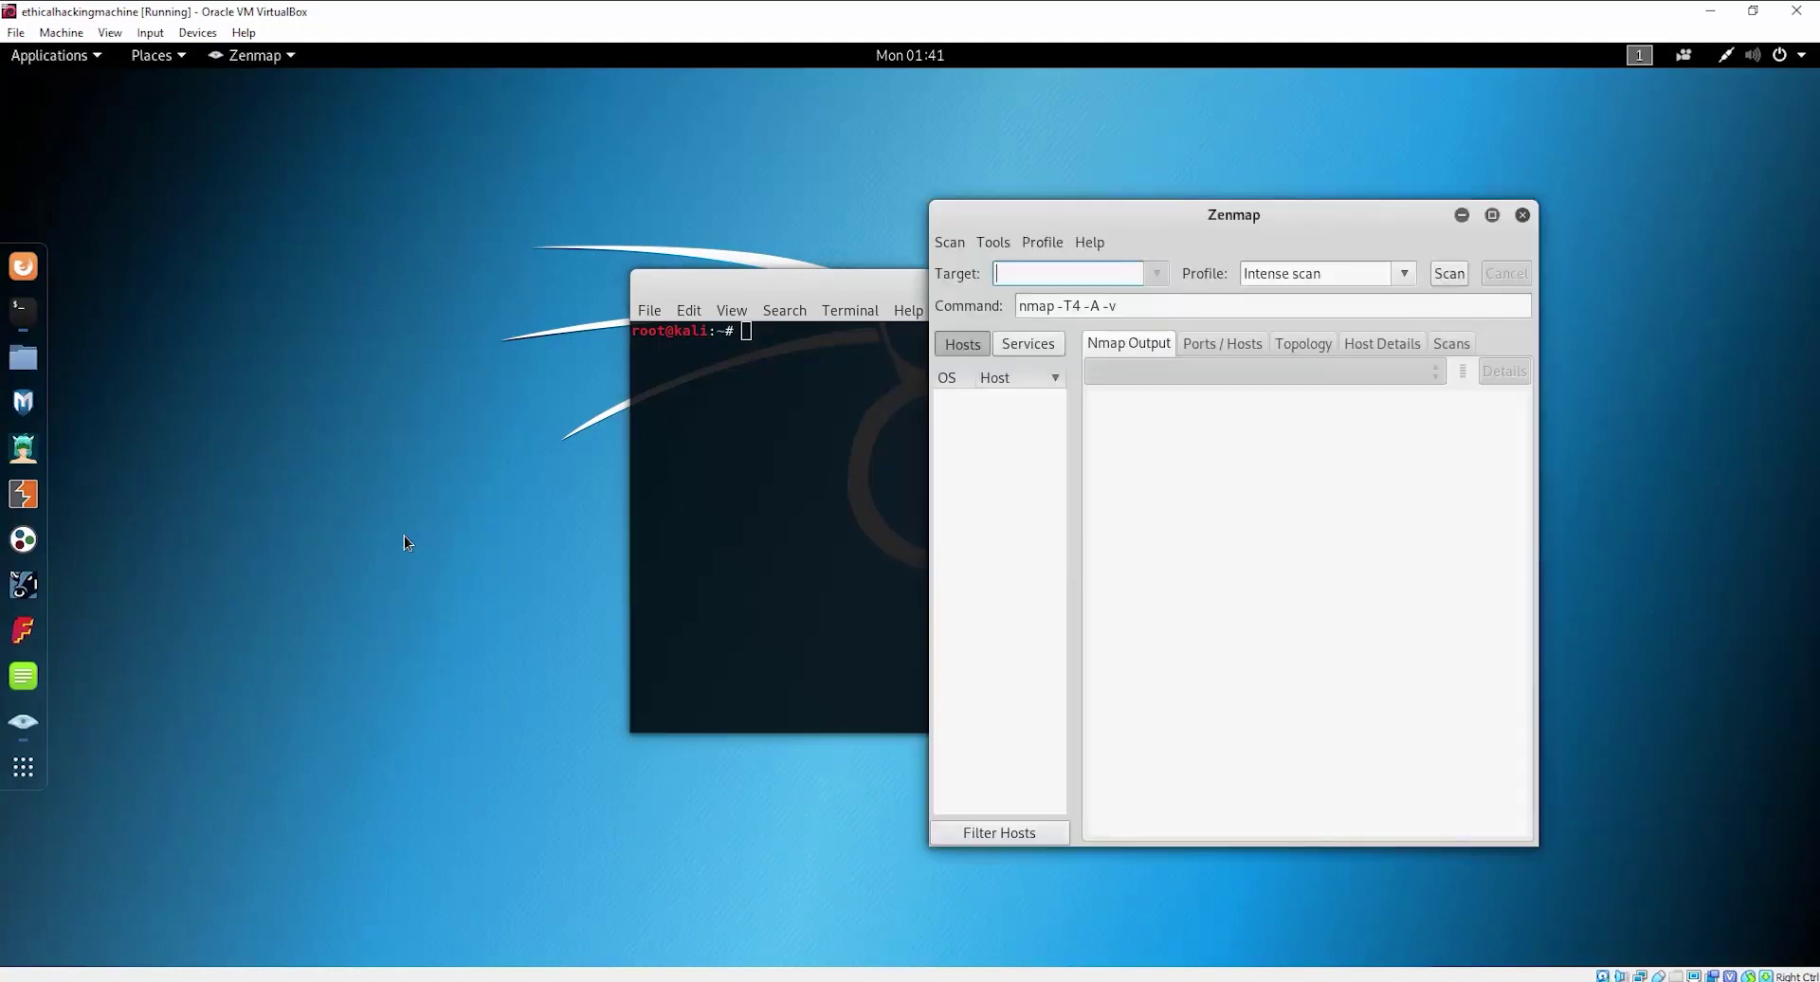
Move the Zenmap window toward the middle of the desktop and widen it without leaving it maximized
click(1490, 216)
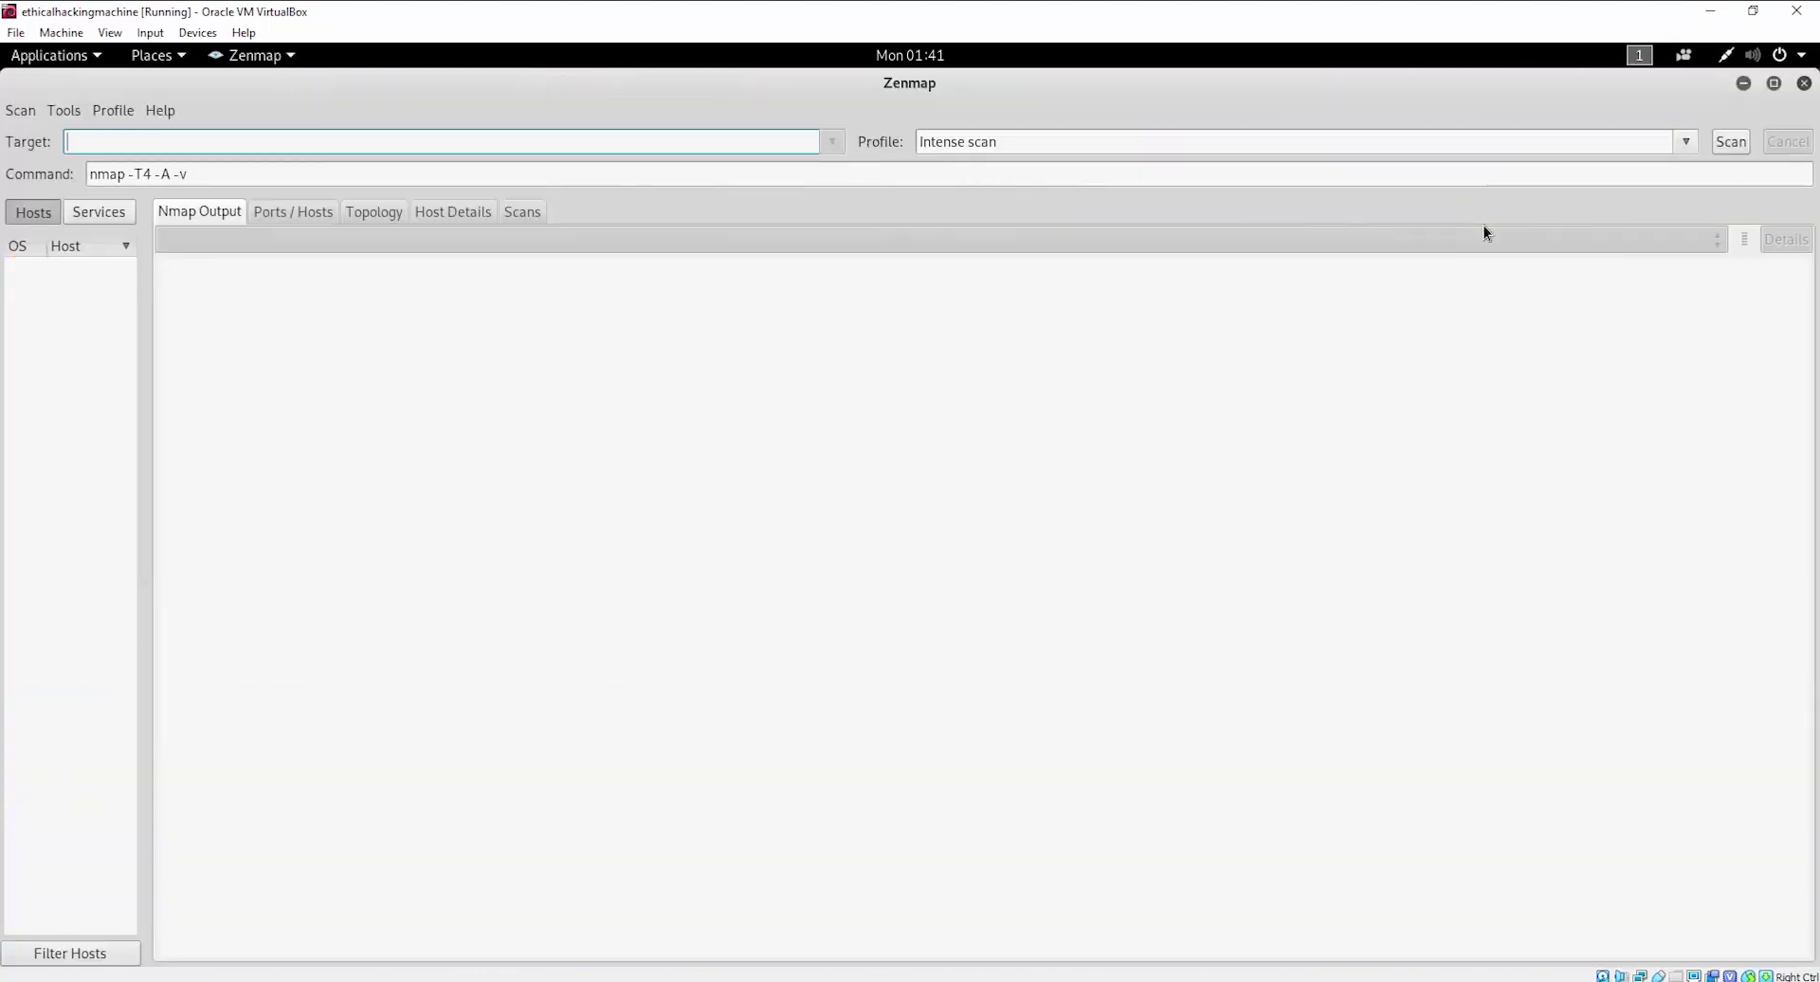
click(1775, 87)
drag(1280, 220, 916, 221)
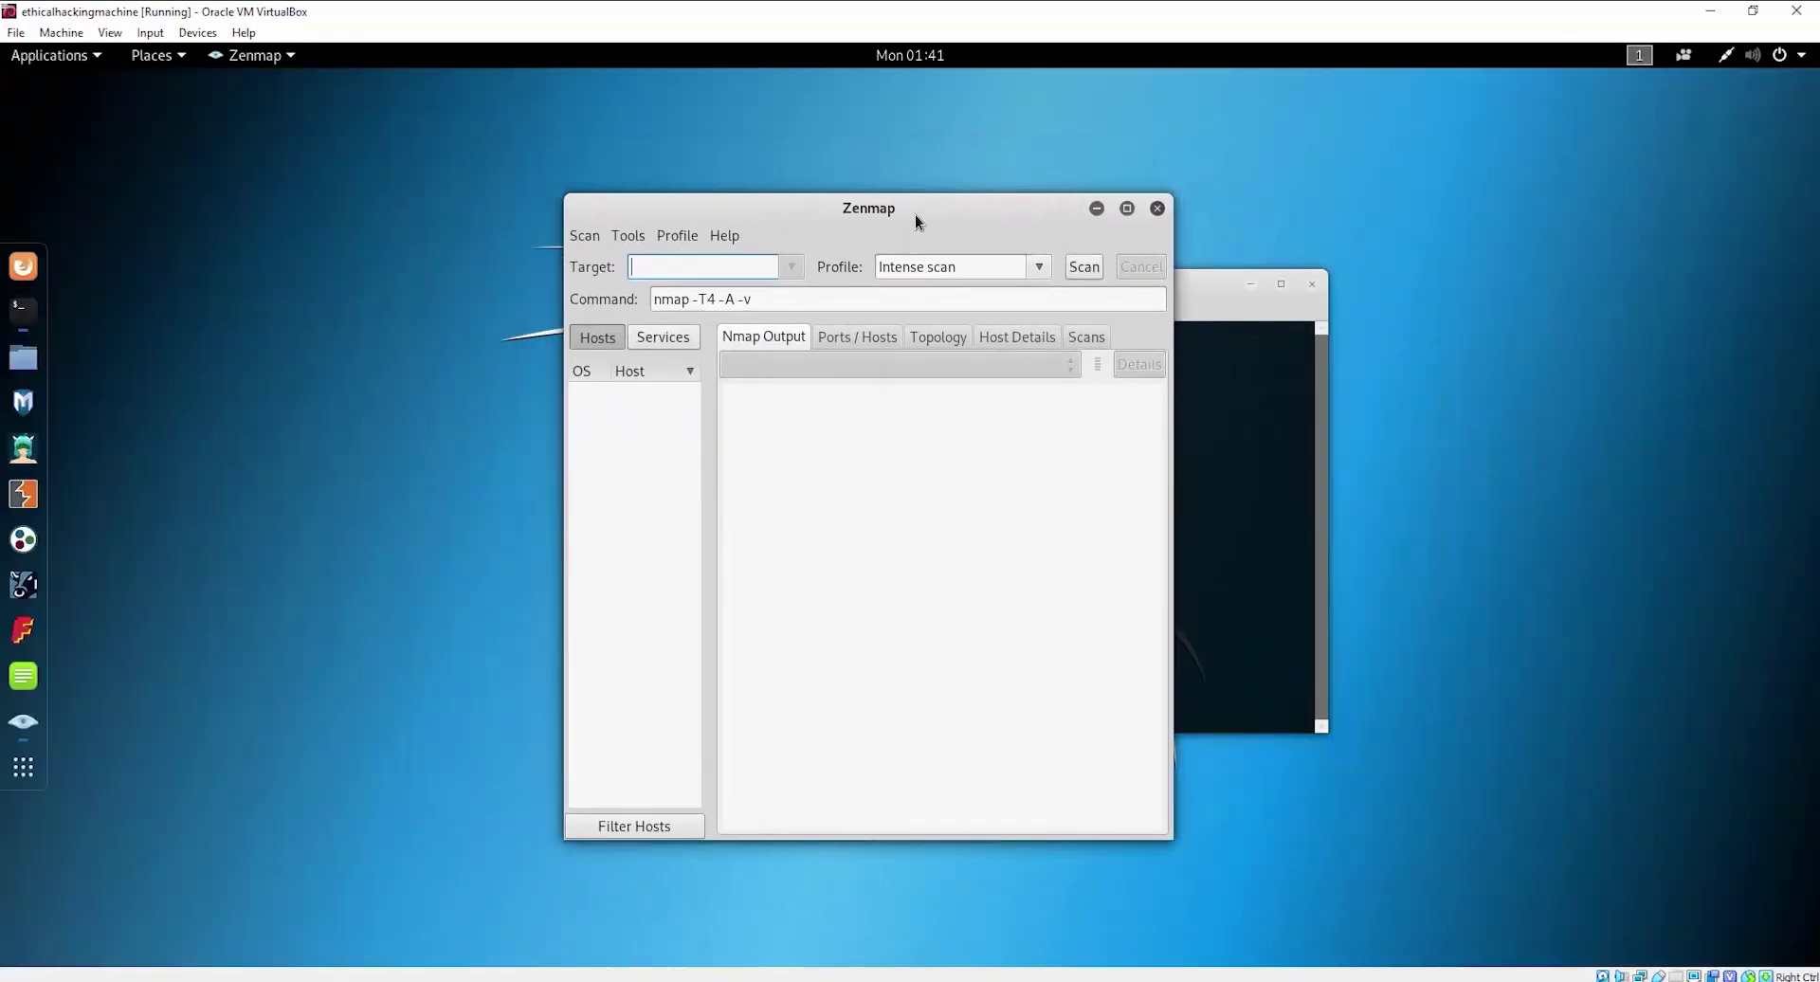
click(1128, 209)
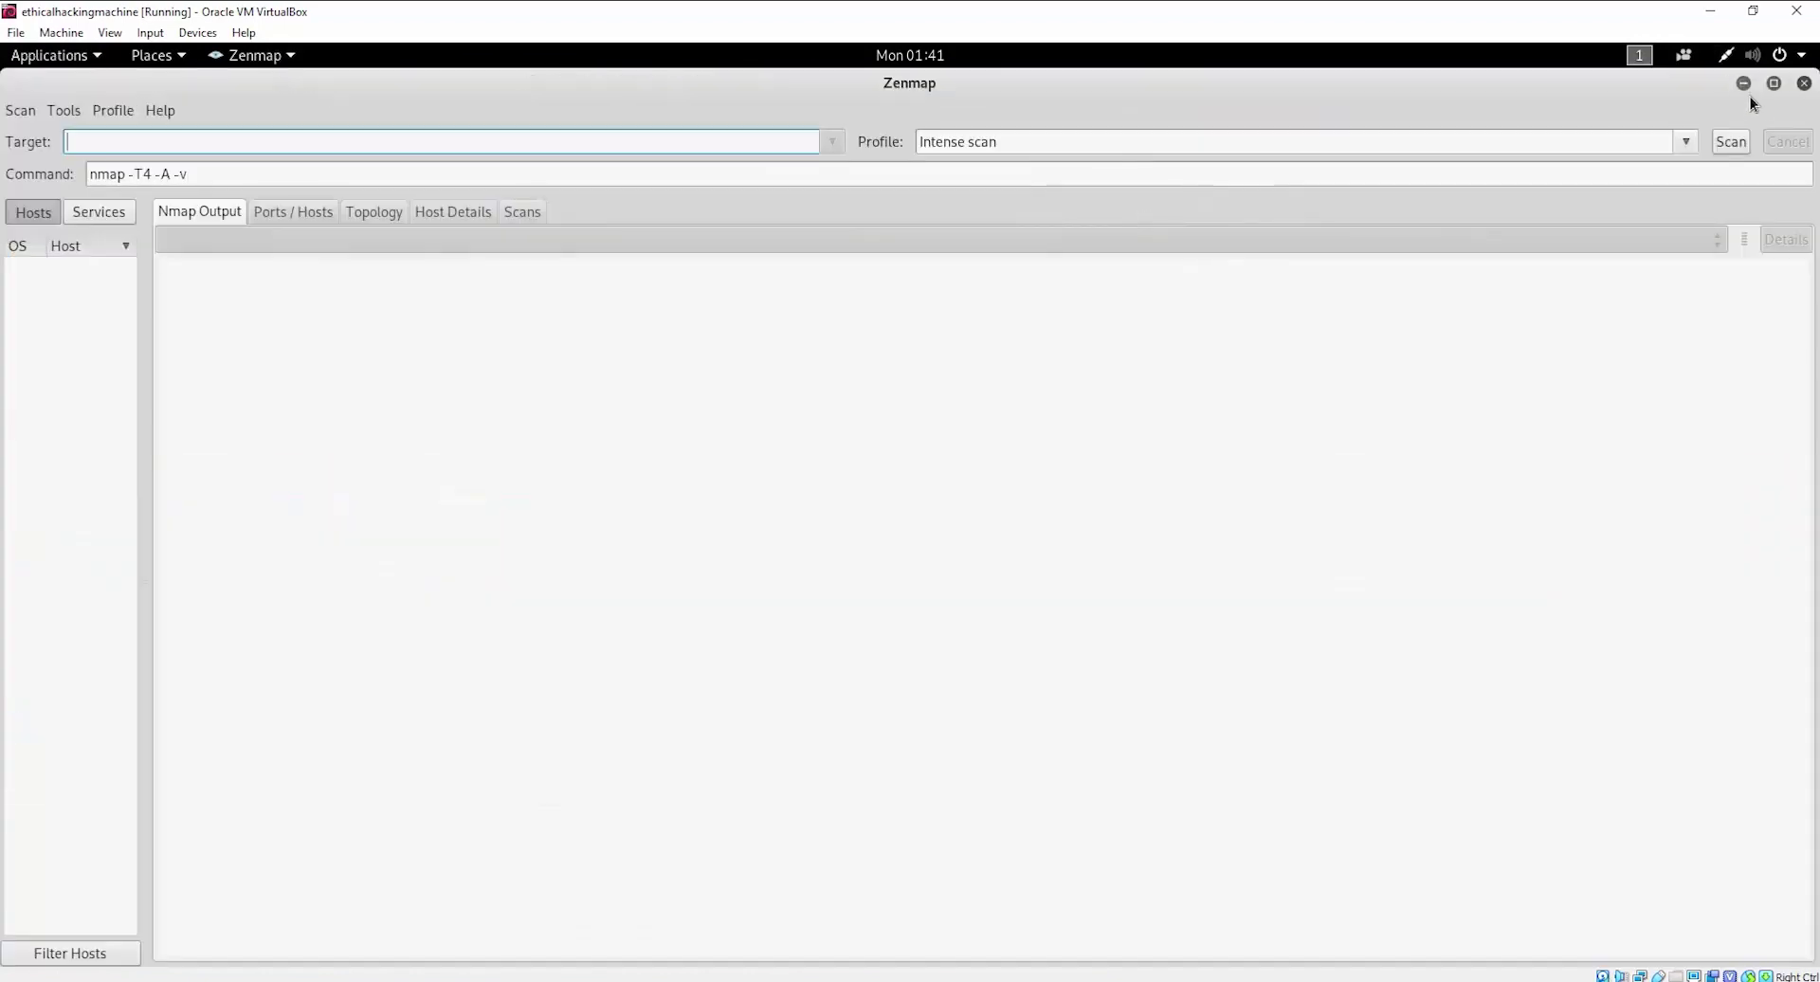
click(1774, 84)
drag(573, 192, 474, 193)
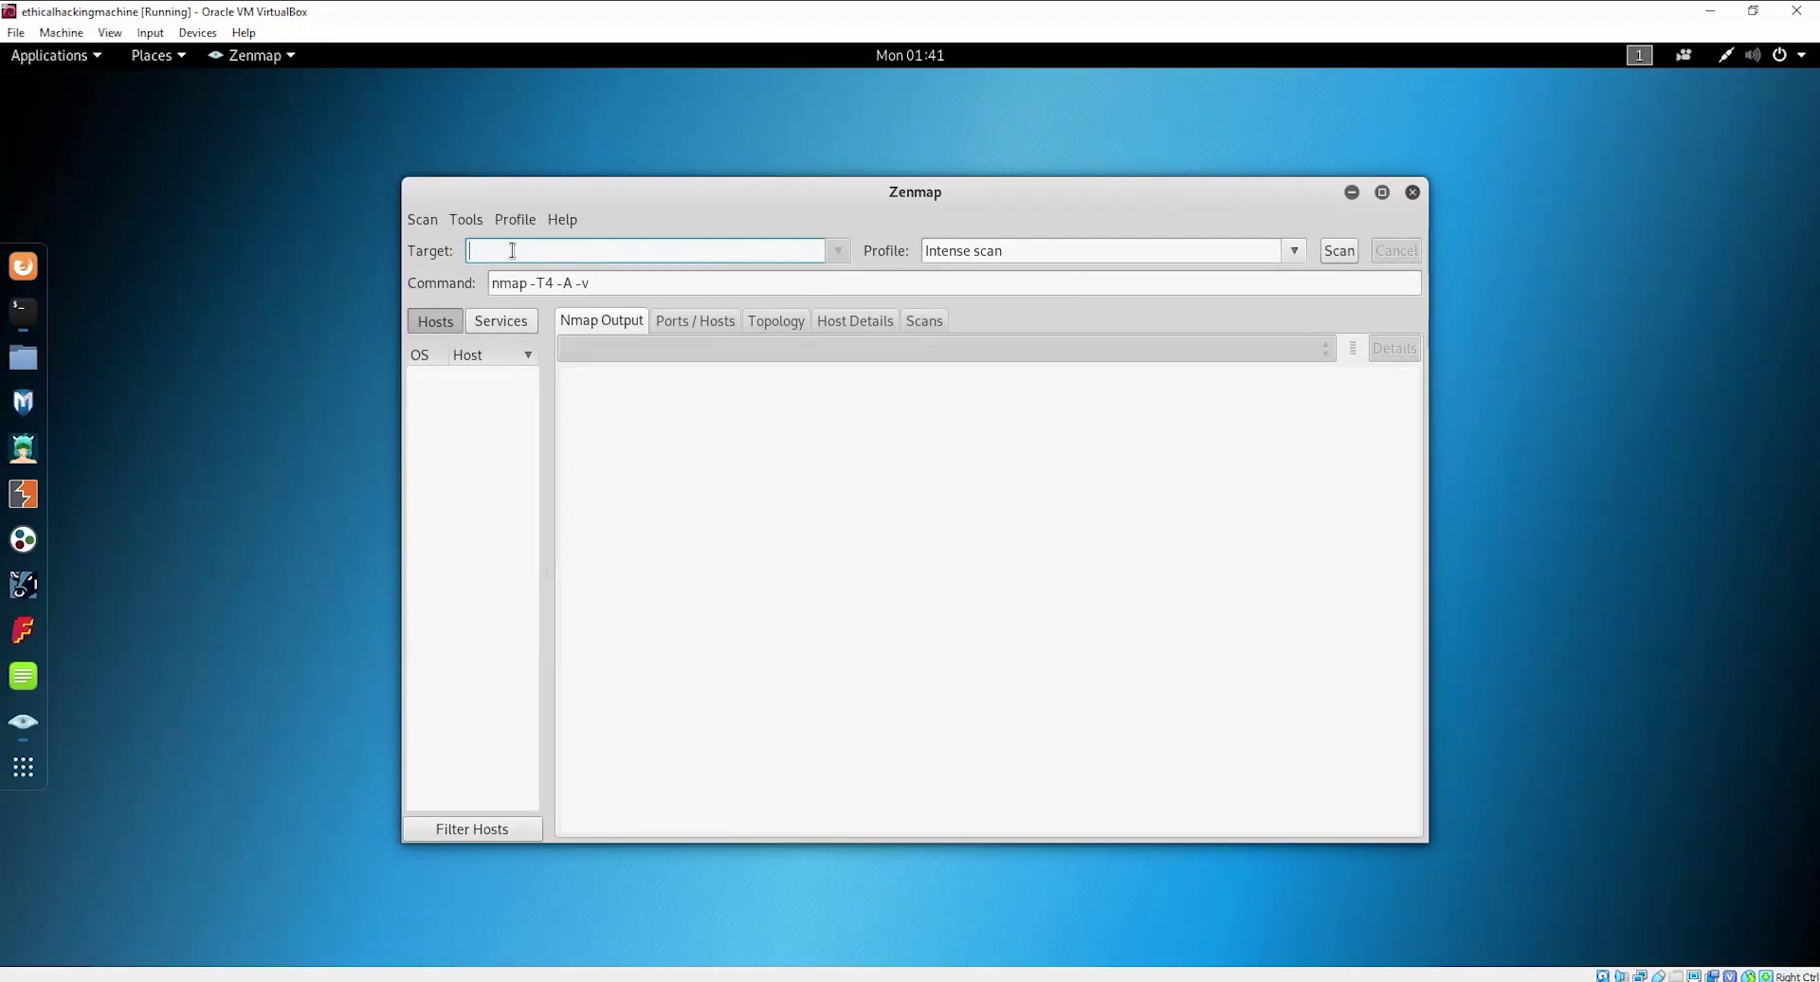
Set the scan target to 192.168.1.15 and review the generated Nmap command
text(192.168.1.15)
drag(671, 283, 487, 282)
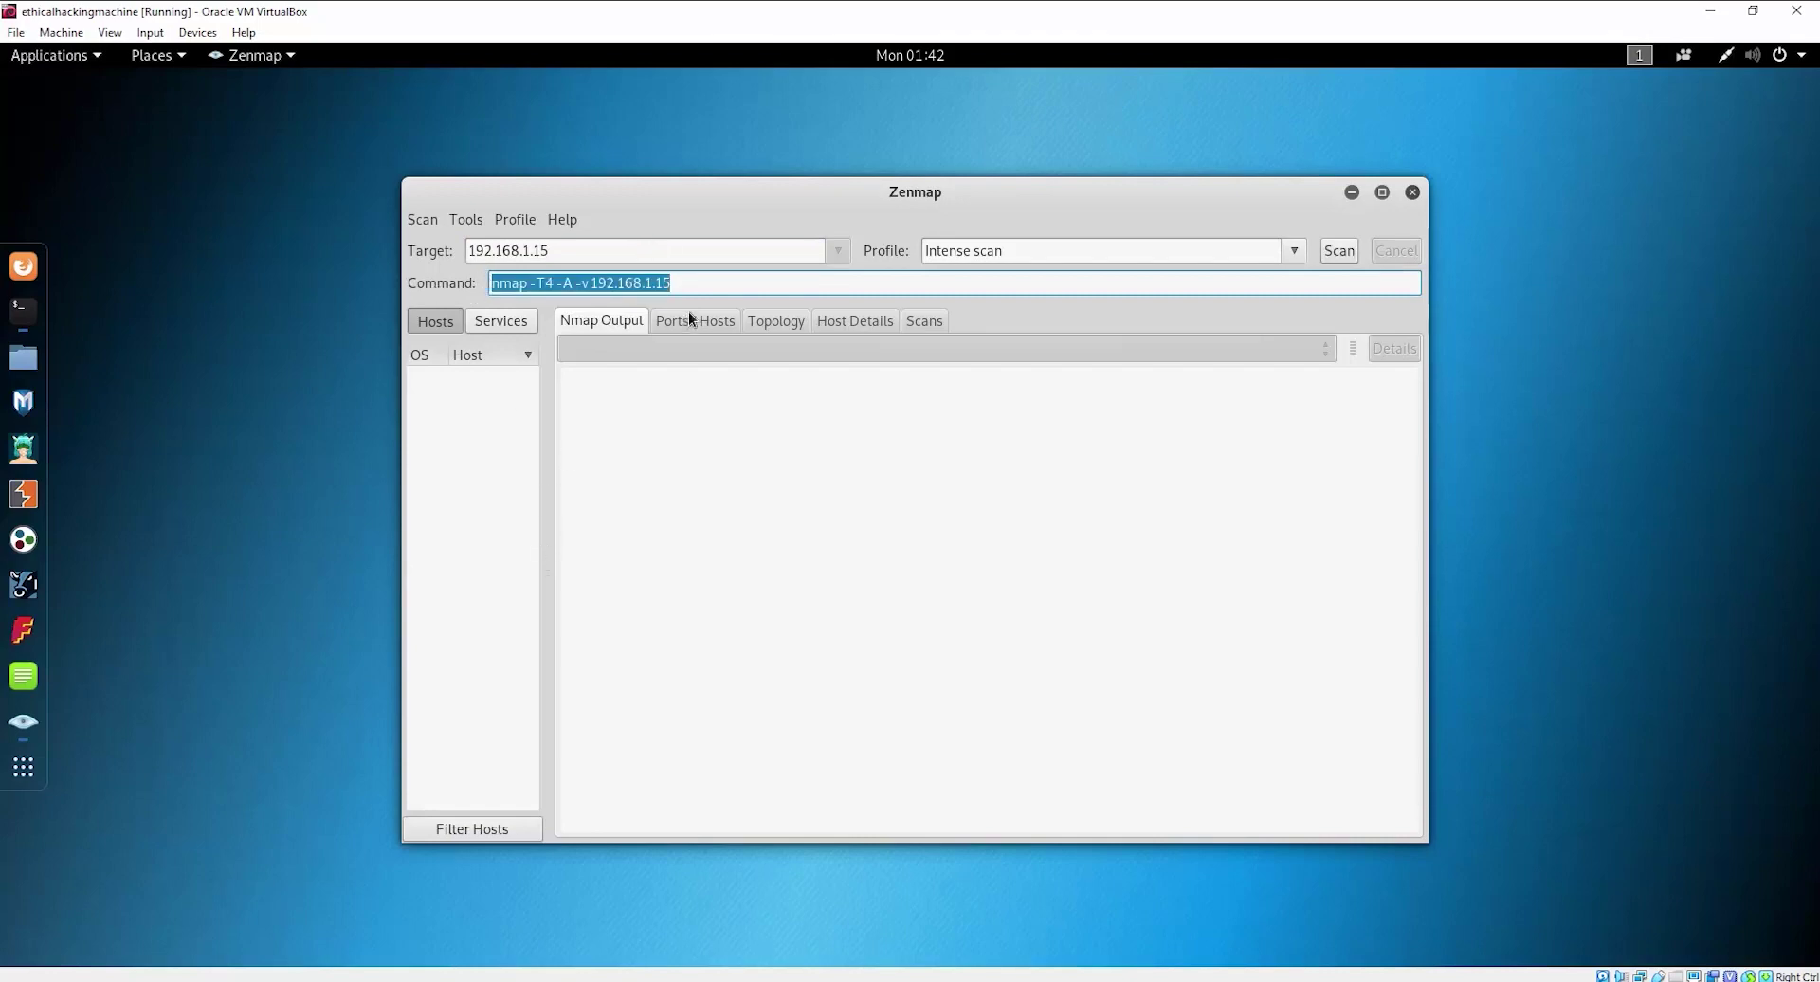
click(693, 281)
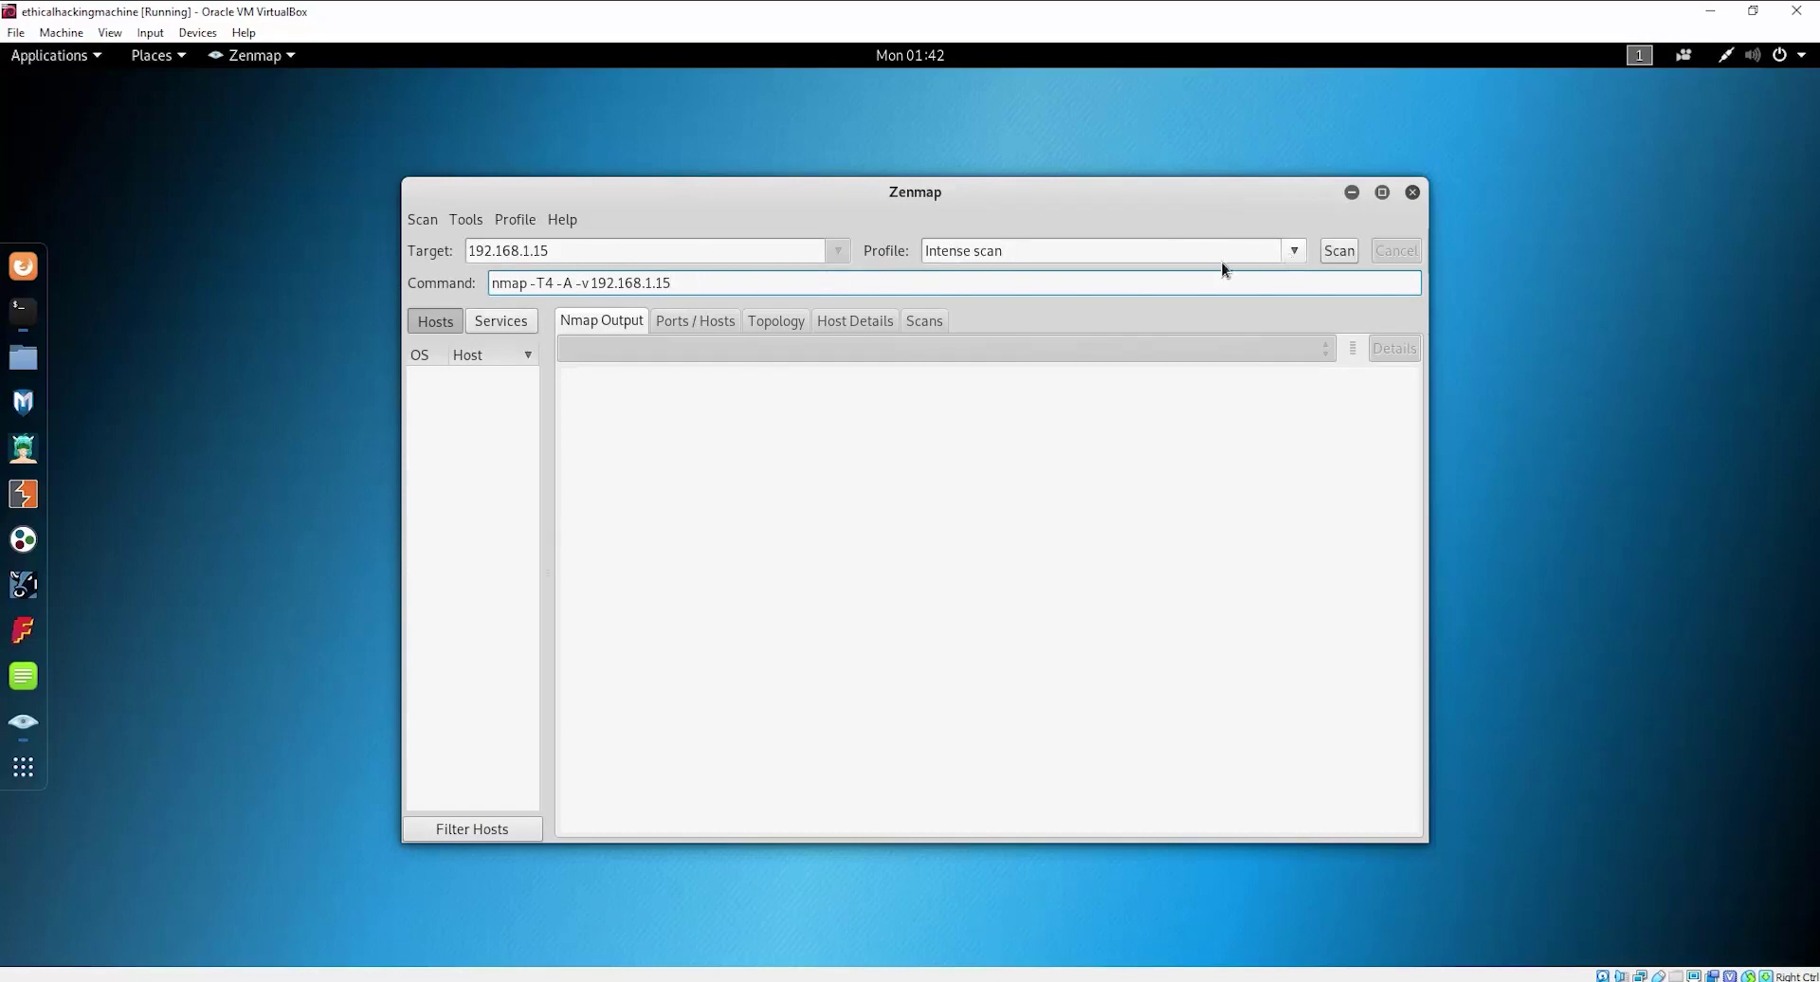
Choose the Ping scan profile and review the Nmap command it generates
drag(1036, 252, 869, 248)
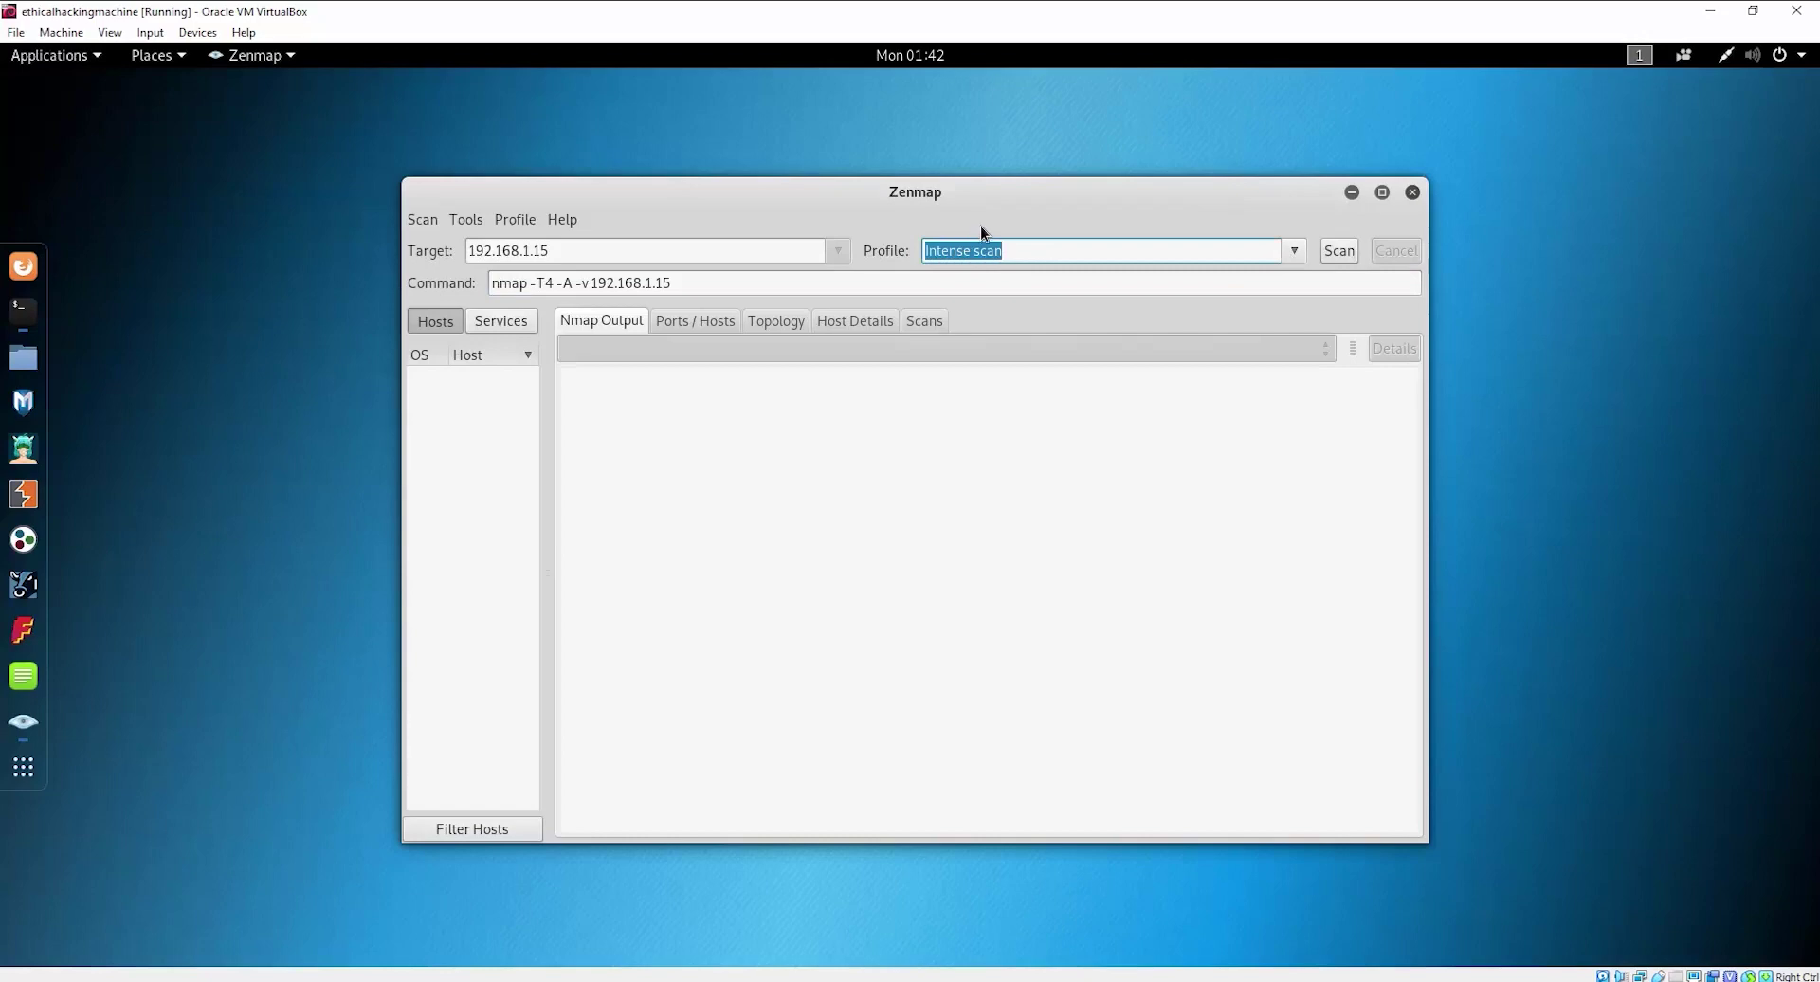
click(1293, 252)
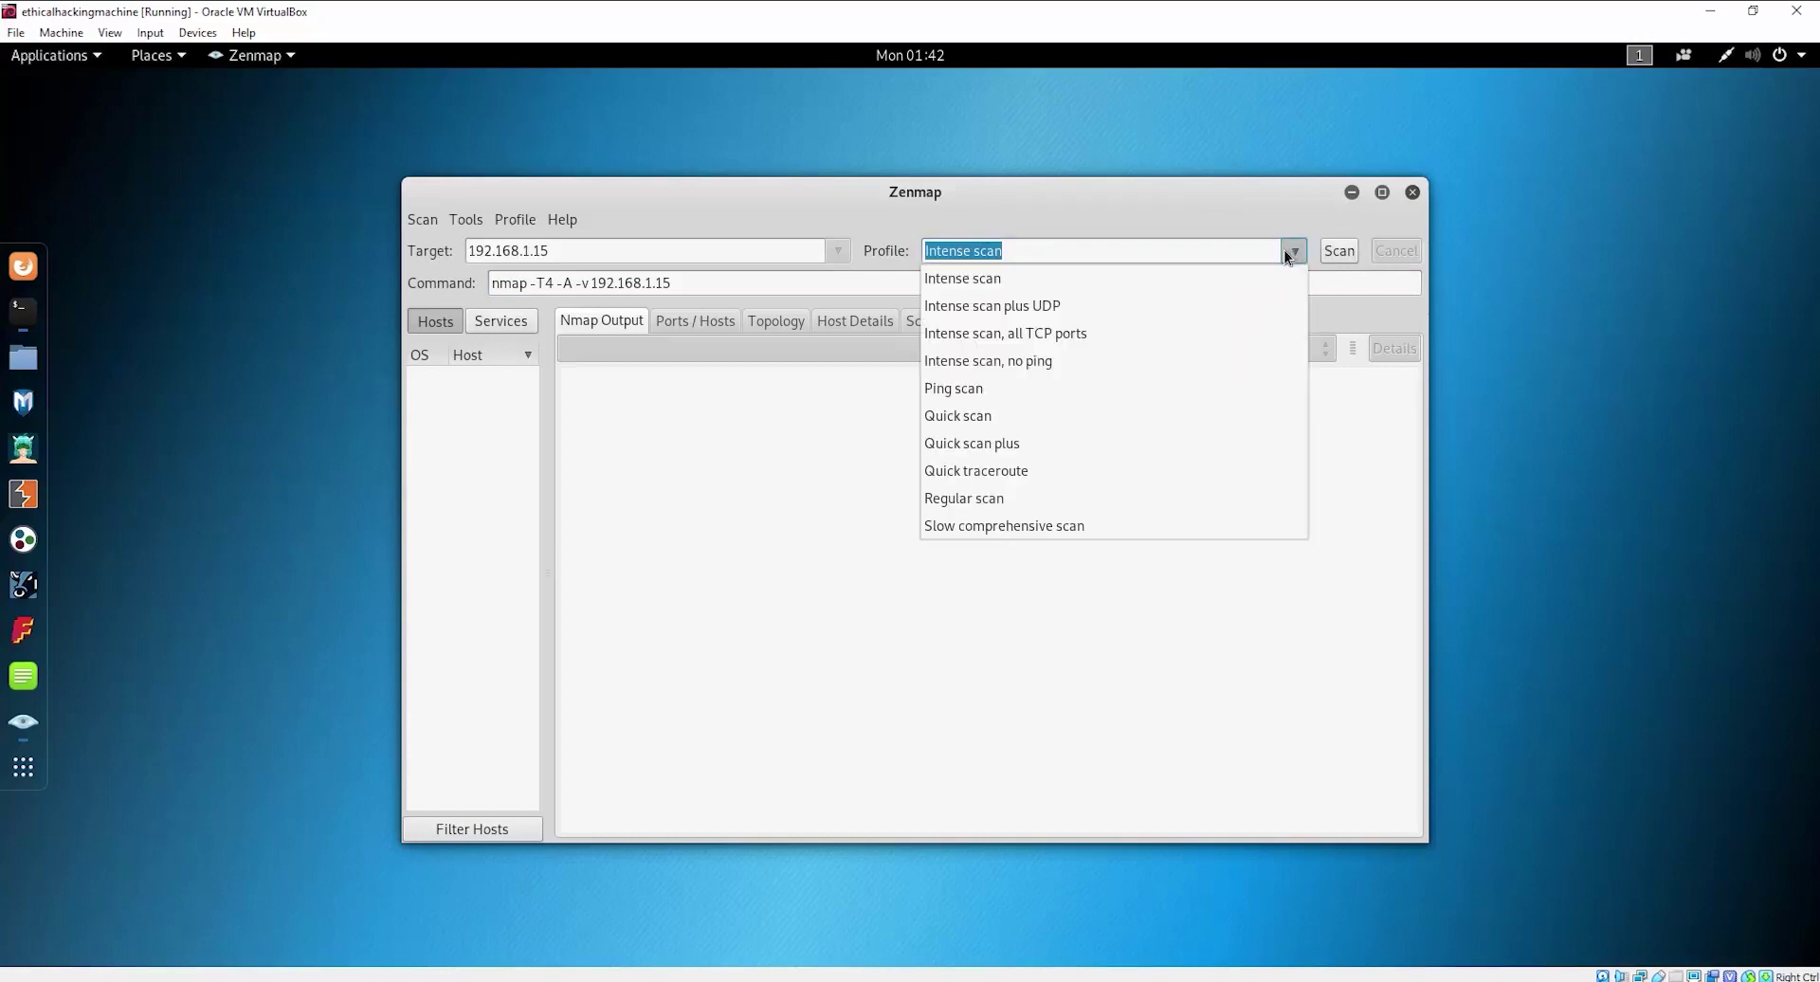
click(1071, 388)
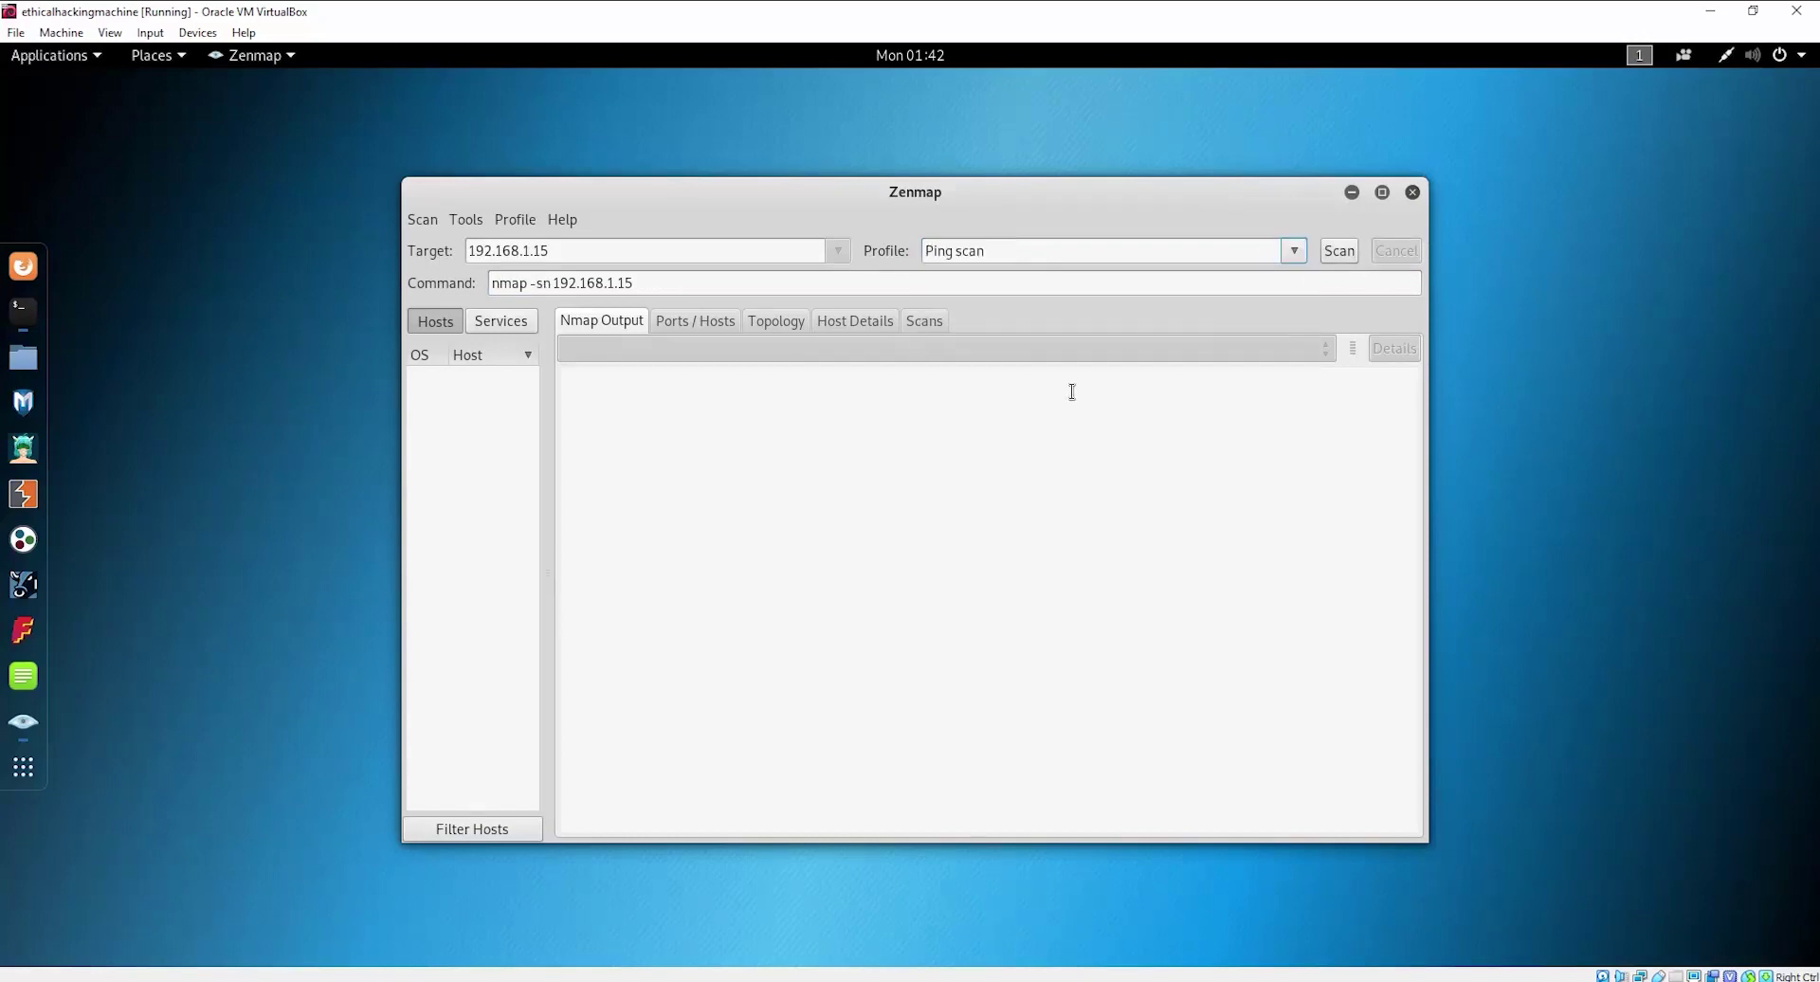
drag(652, 282, 473, 283)
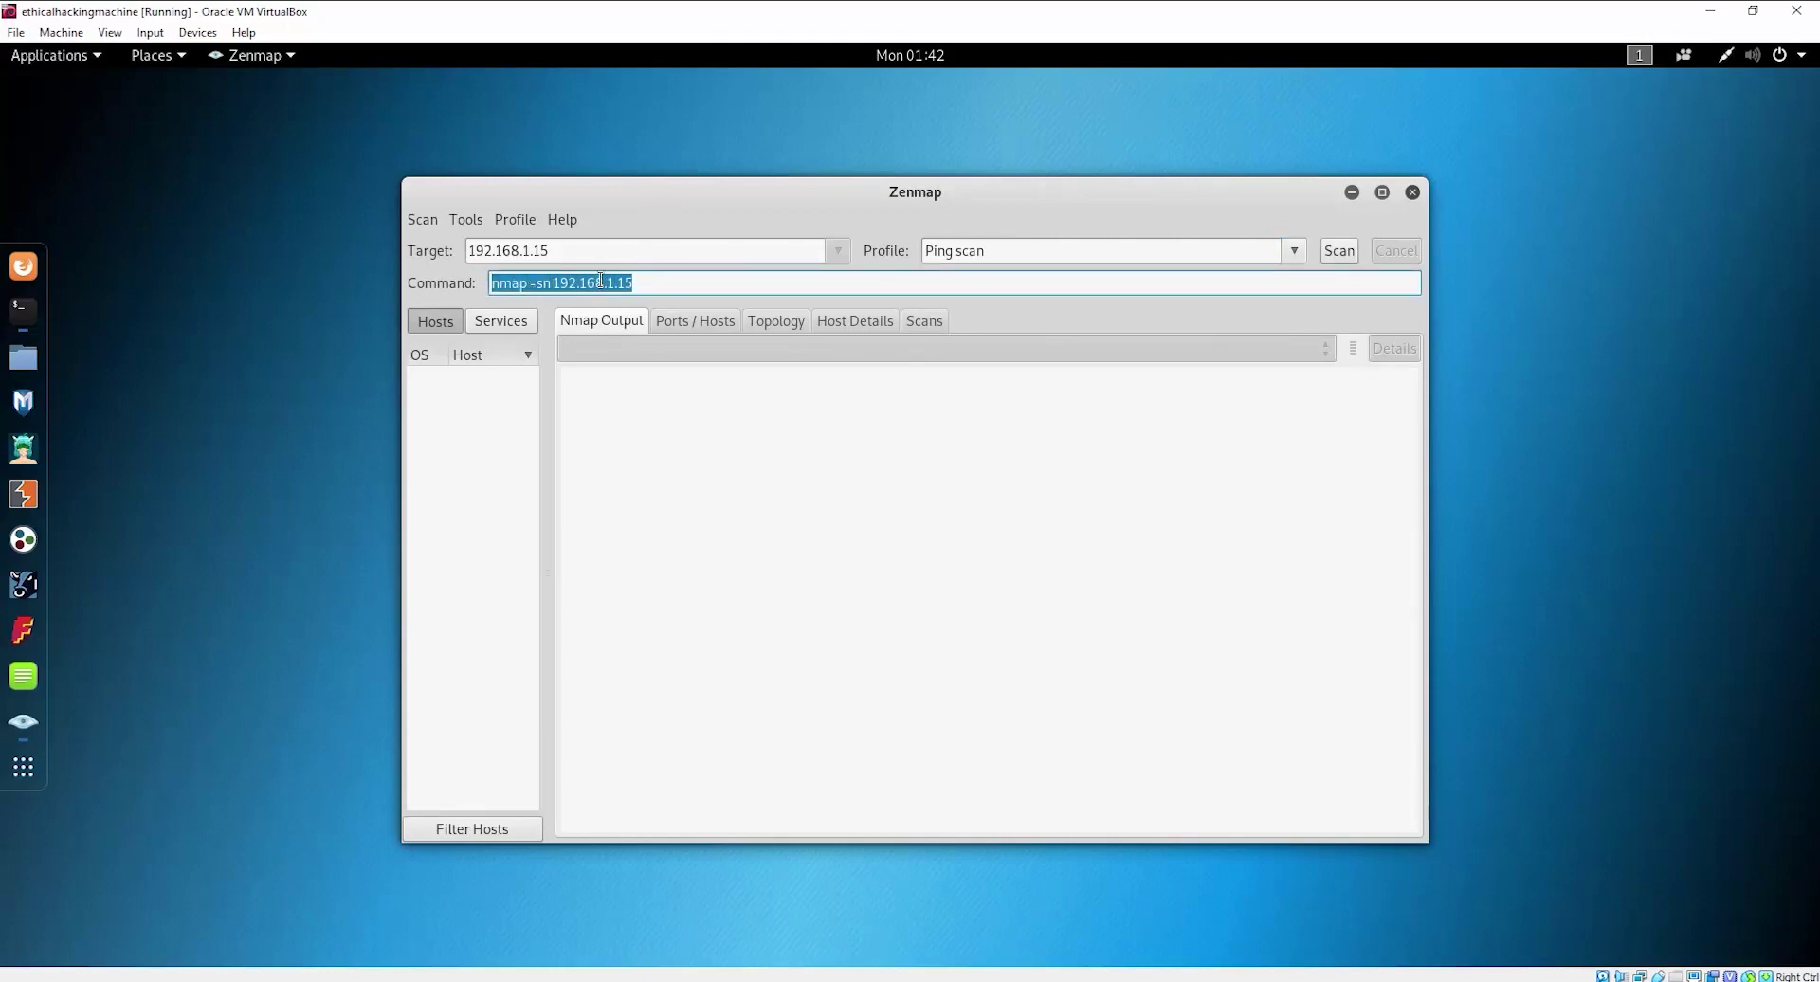
Set the scan profile to Quick scan
click(1289, 254)
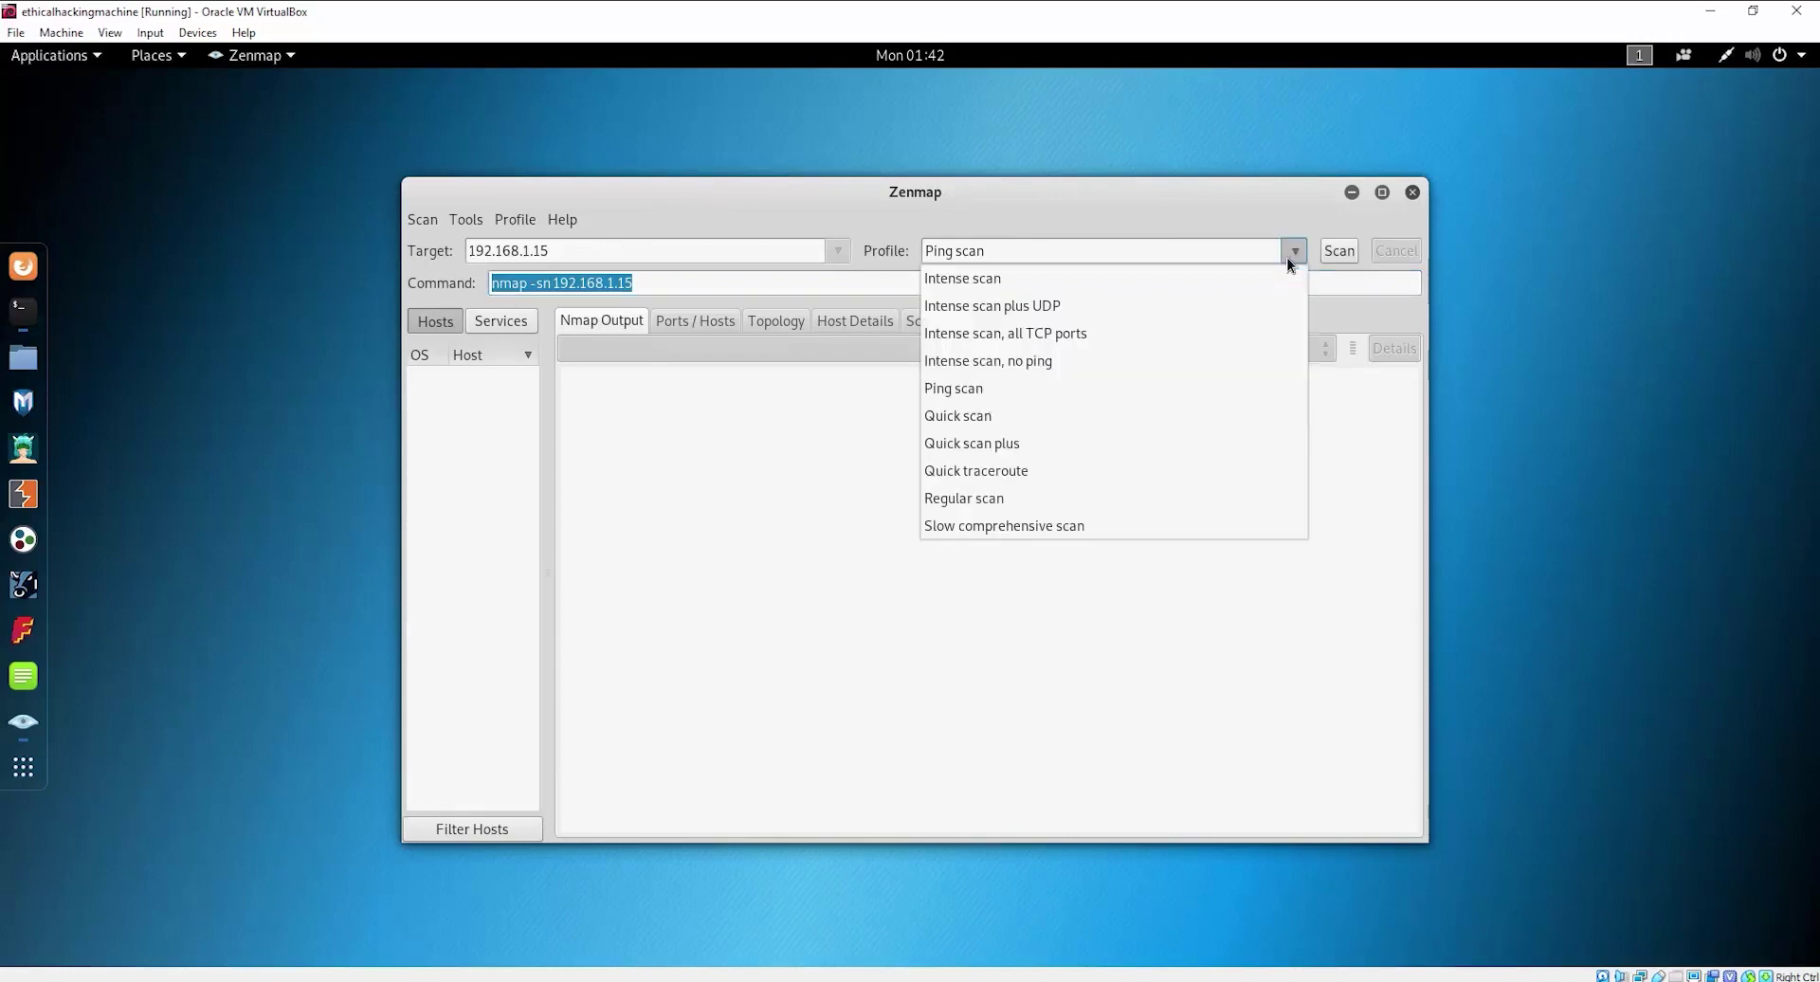
click(1063, 413)
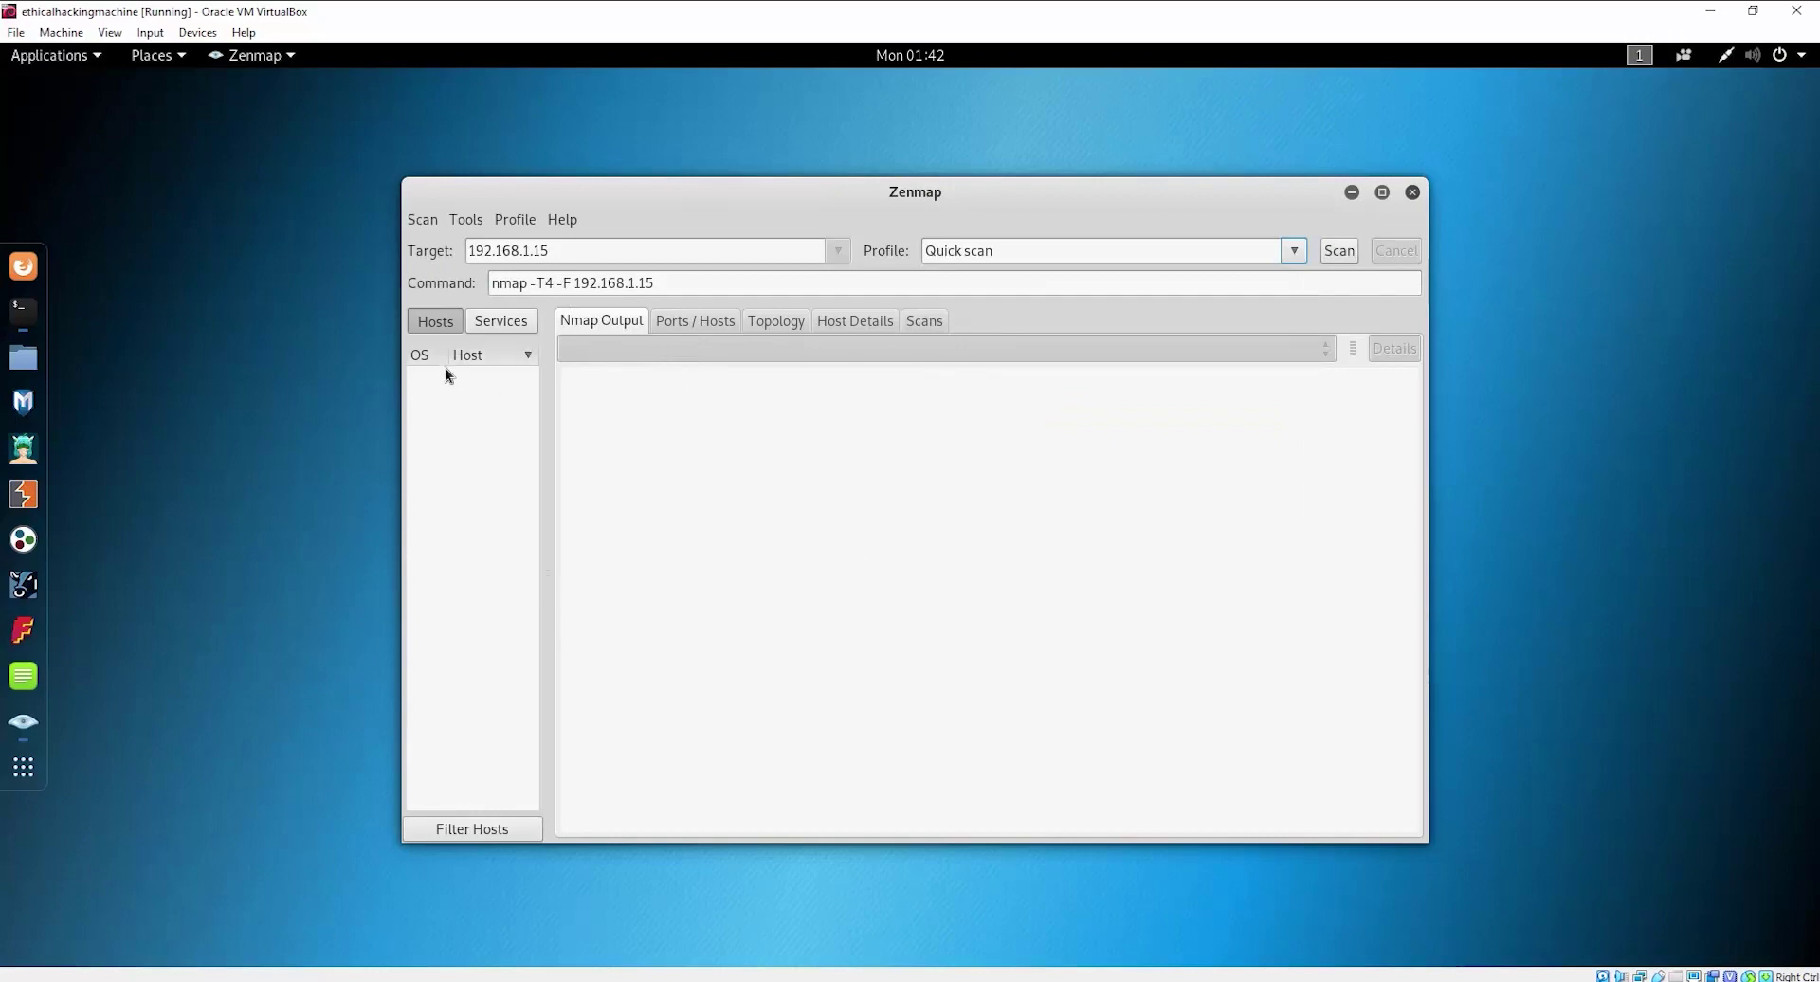
Sort the host list by OS and show the Ports / Hosts results view
click(529, 357)
click(531, 354)
click(436, 359)
click(691, 321)
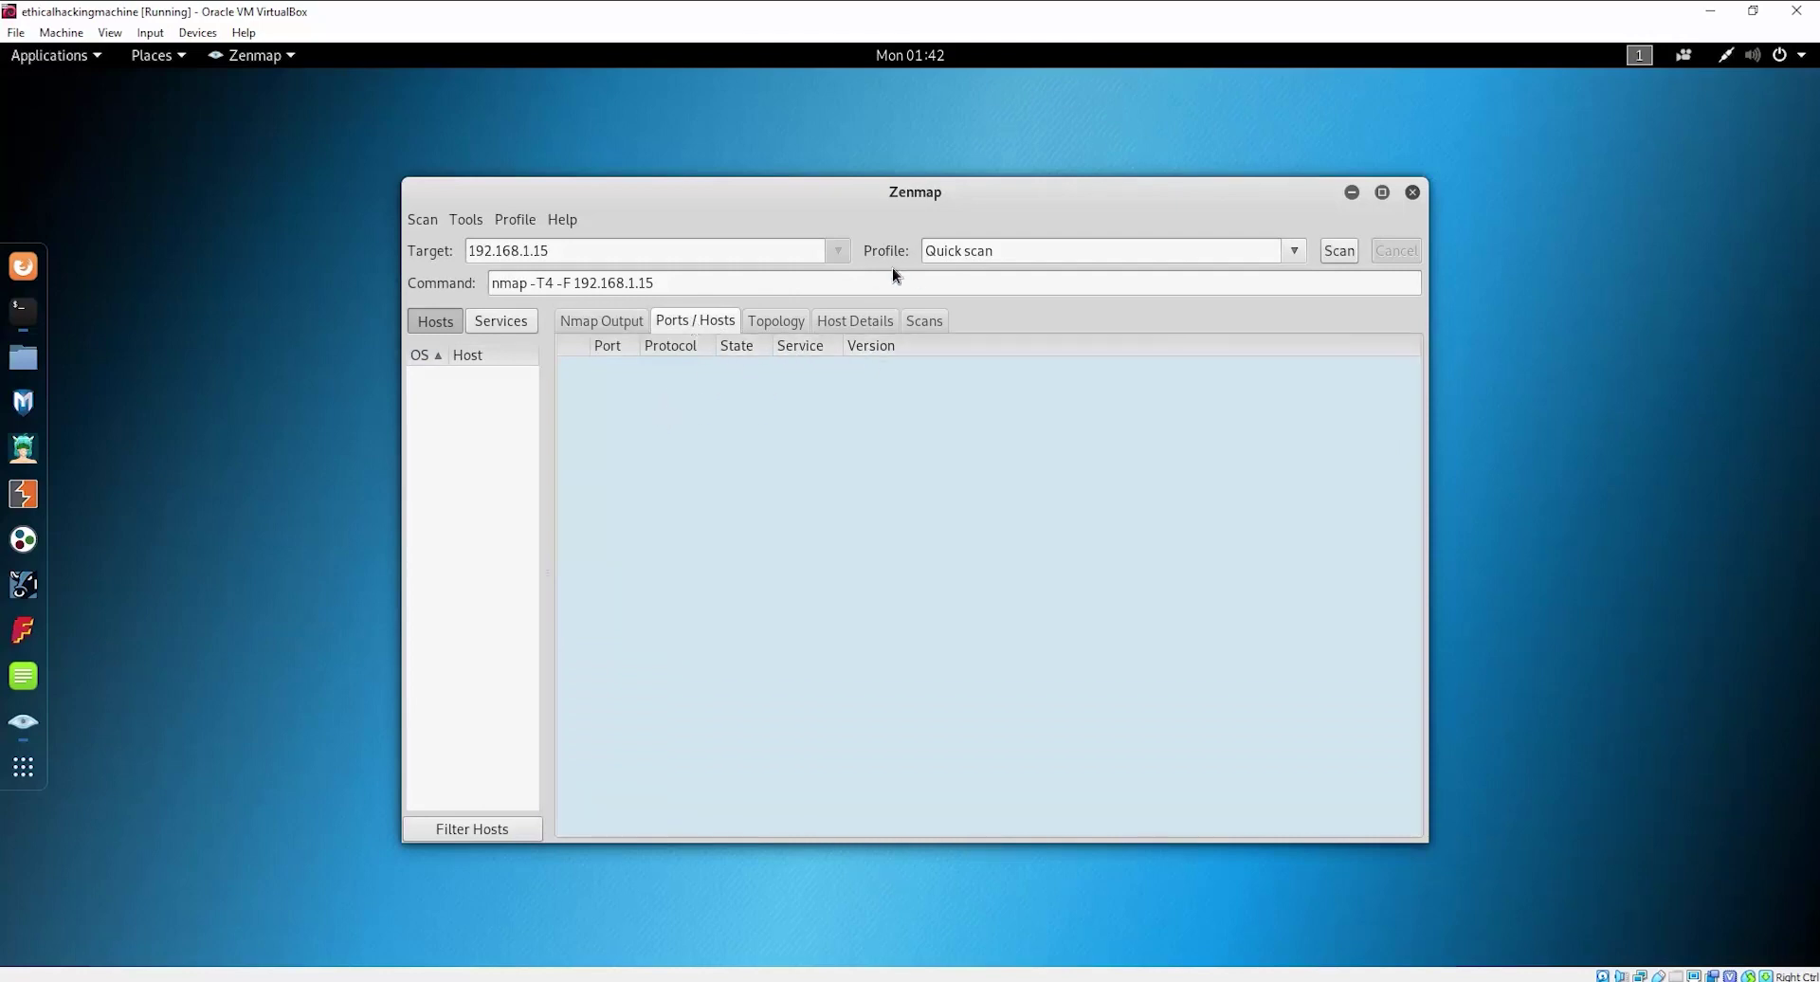
Replace the -T4 option in the scan command with -sV so it reads nmap -sV -F 192.168.1.15
click(727, 279)
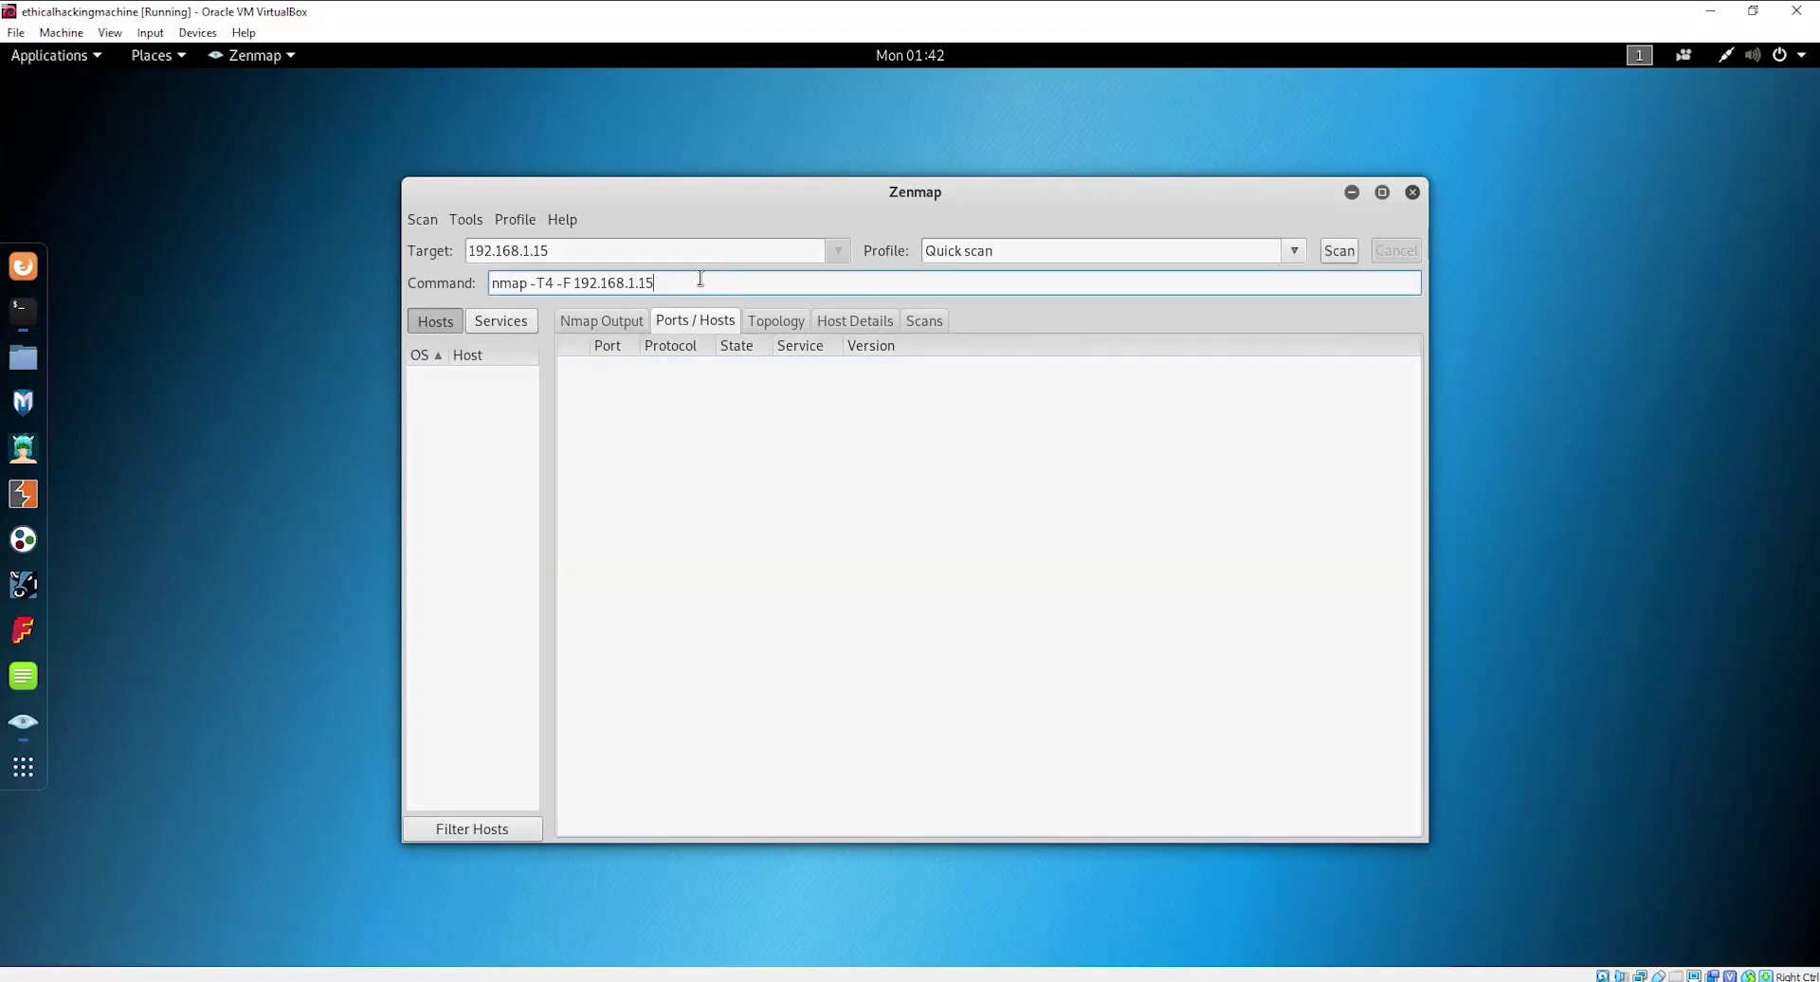
click(1293, 250)
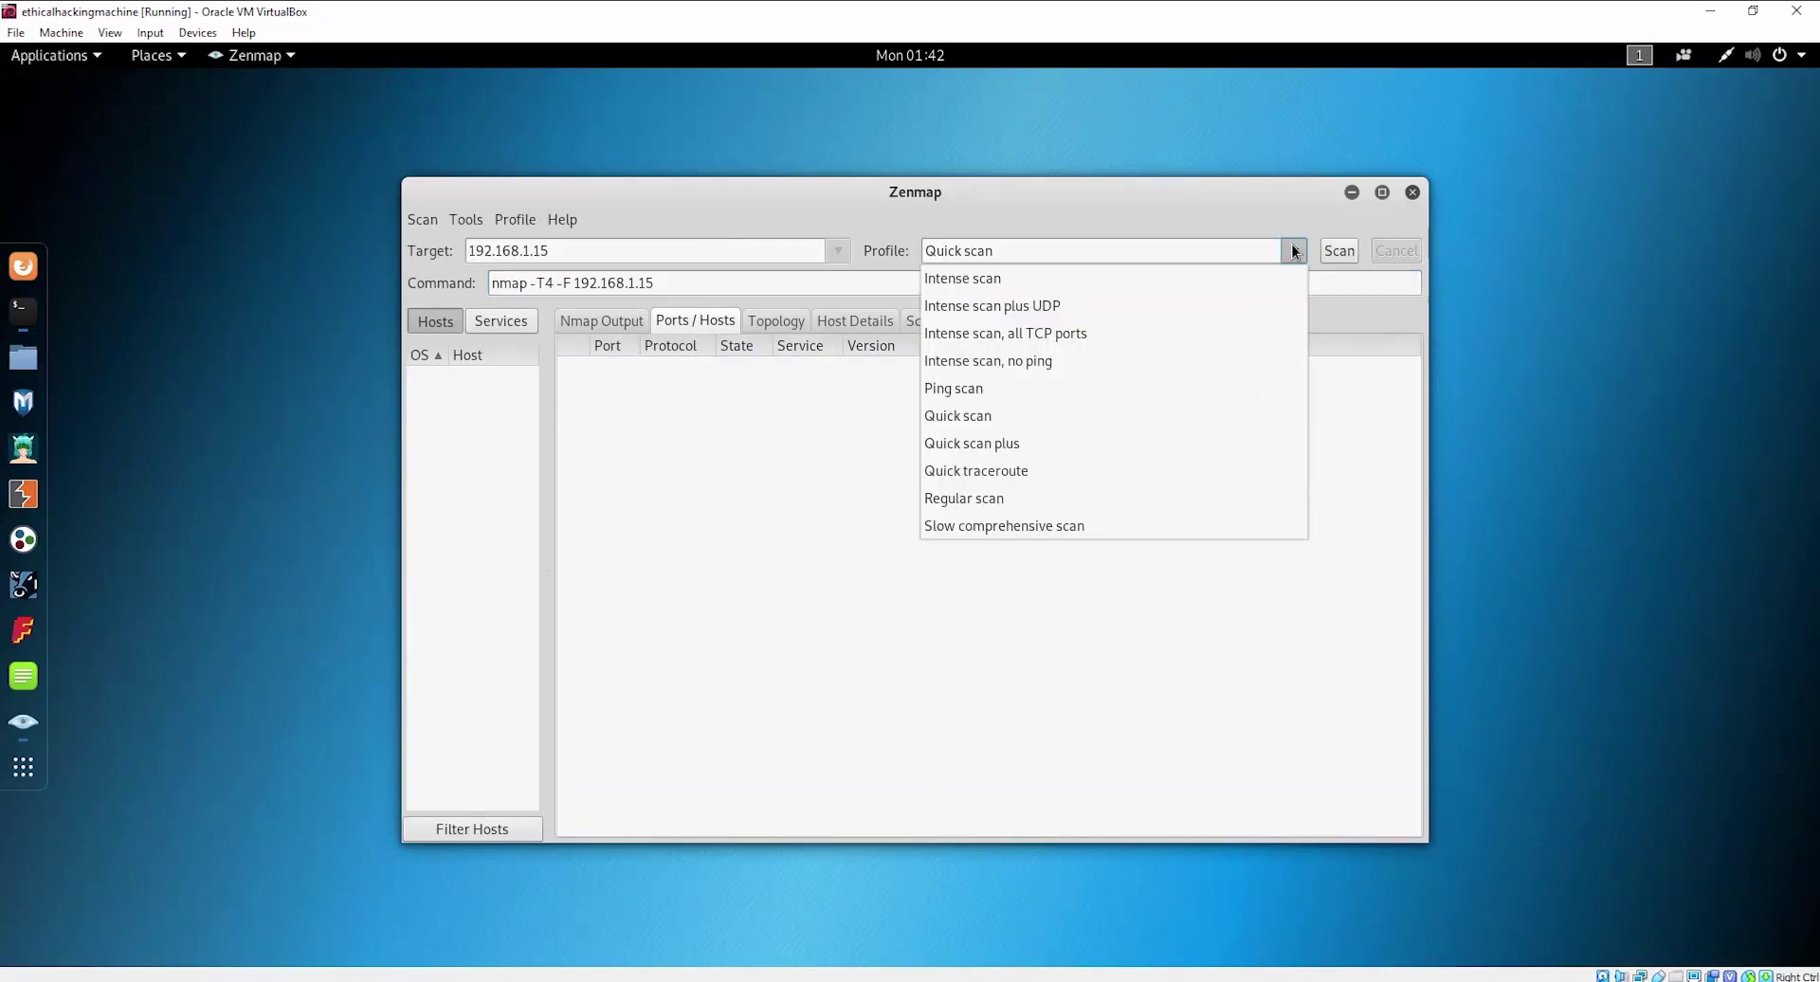
click(685, 277)
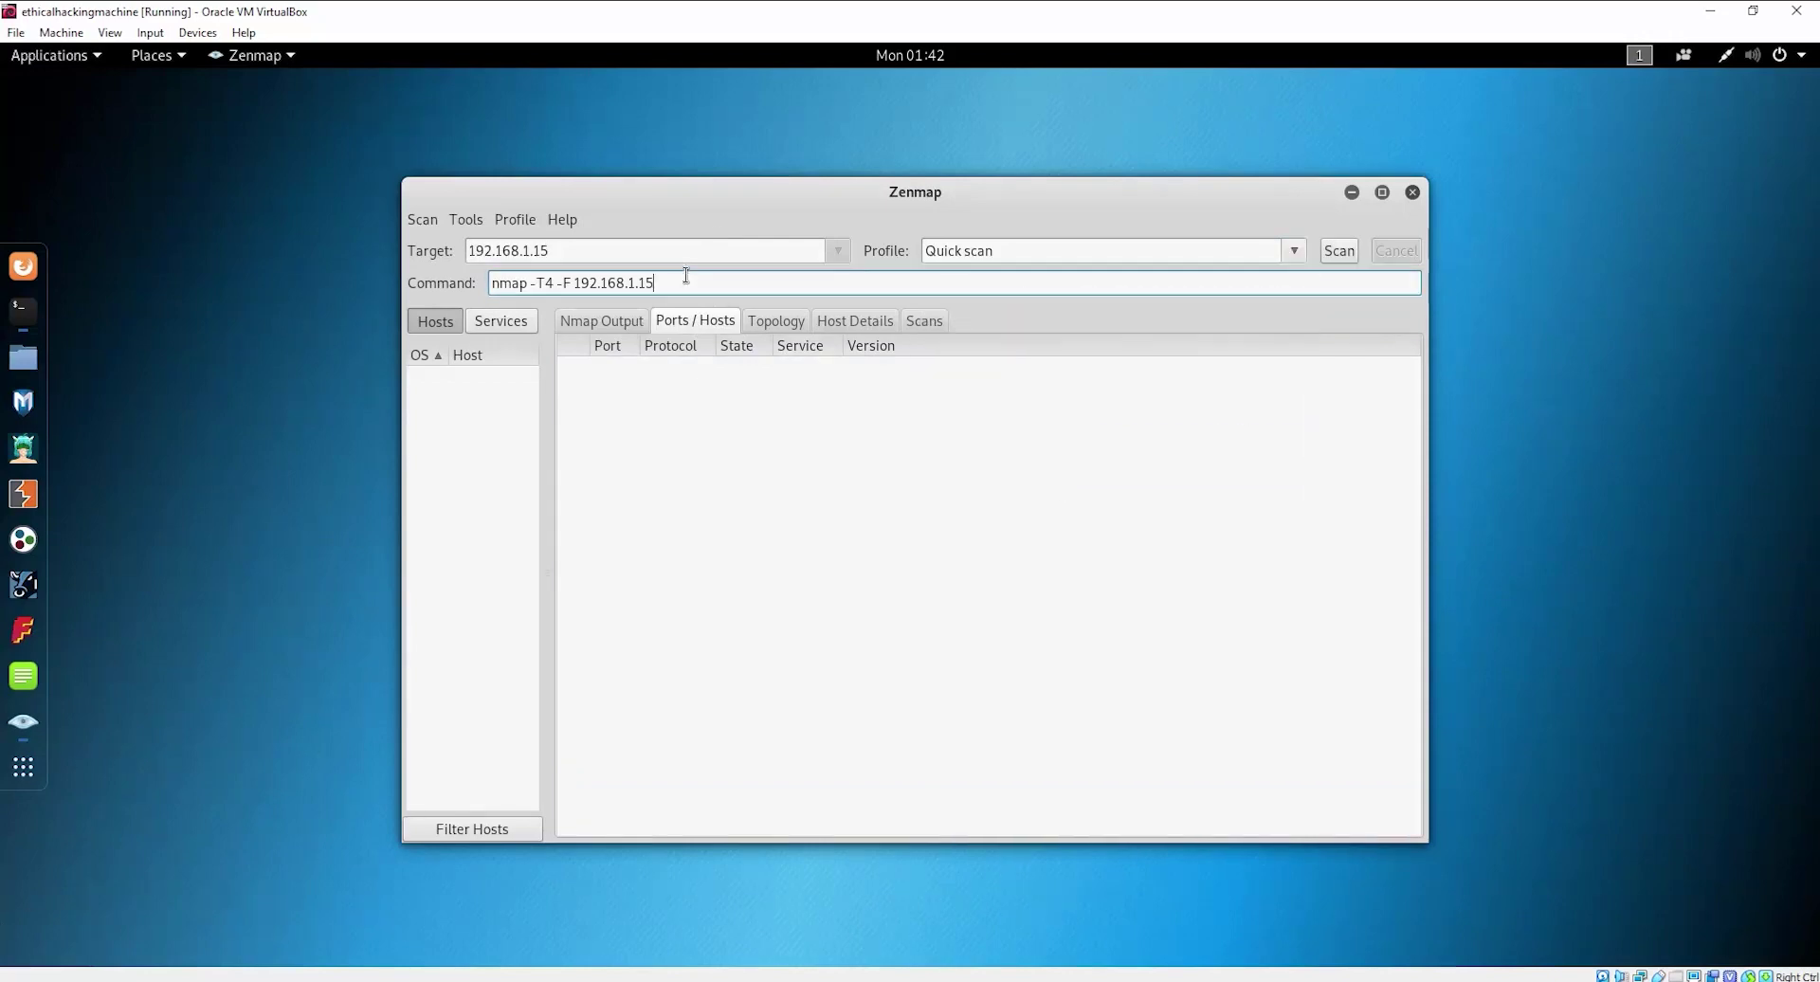
key(Right)
key(Right)
key(Right)
drag(570, 283, 557, 282)
click(663, 286)
key(Left)
key(Left)
key(BackSpace)
key(BackSpace)
text(V)
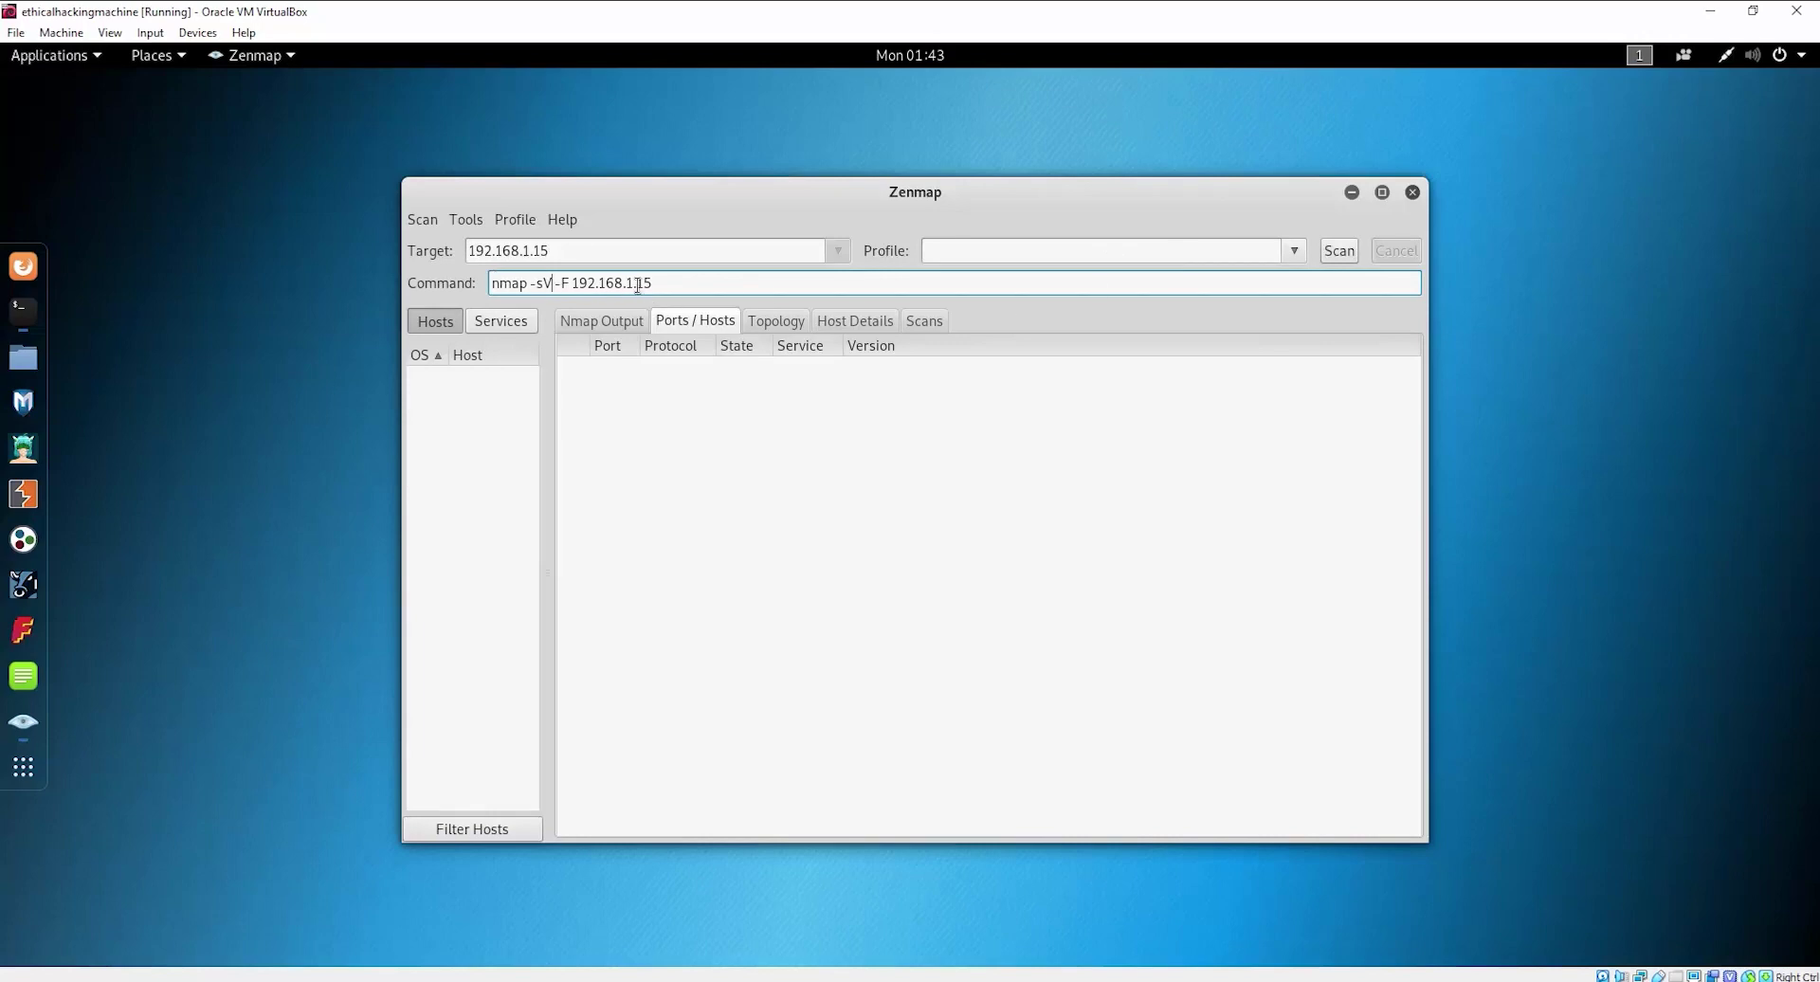
Run the customized nmap -sV -F scan against 192.168.1.15
drag(648, 283, 467, 284)
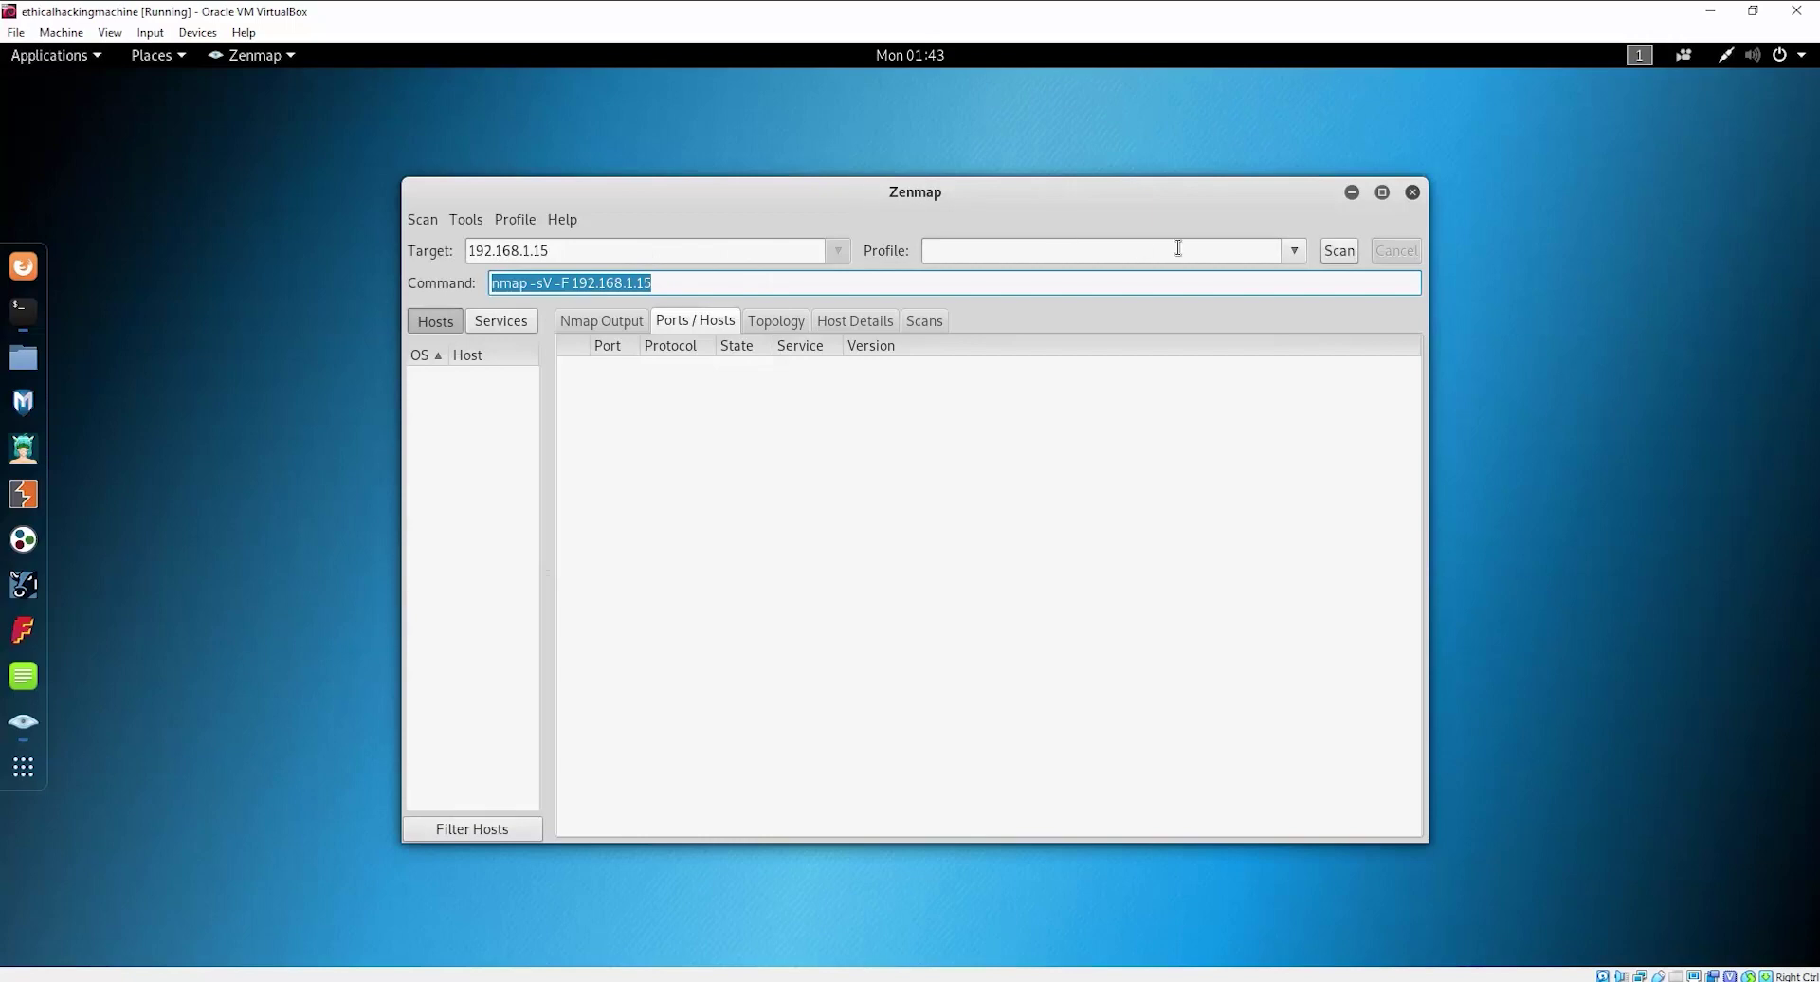
click(1301, 252)
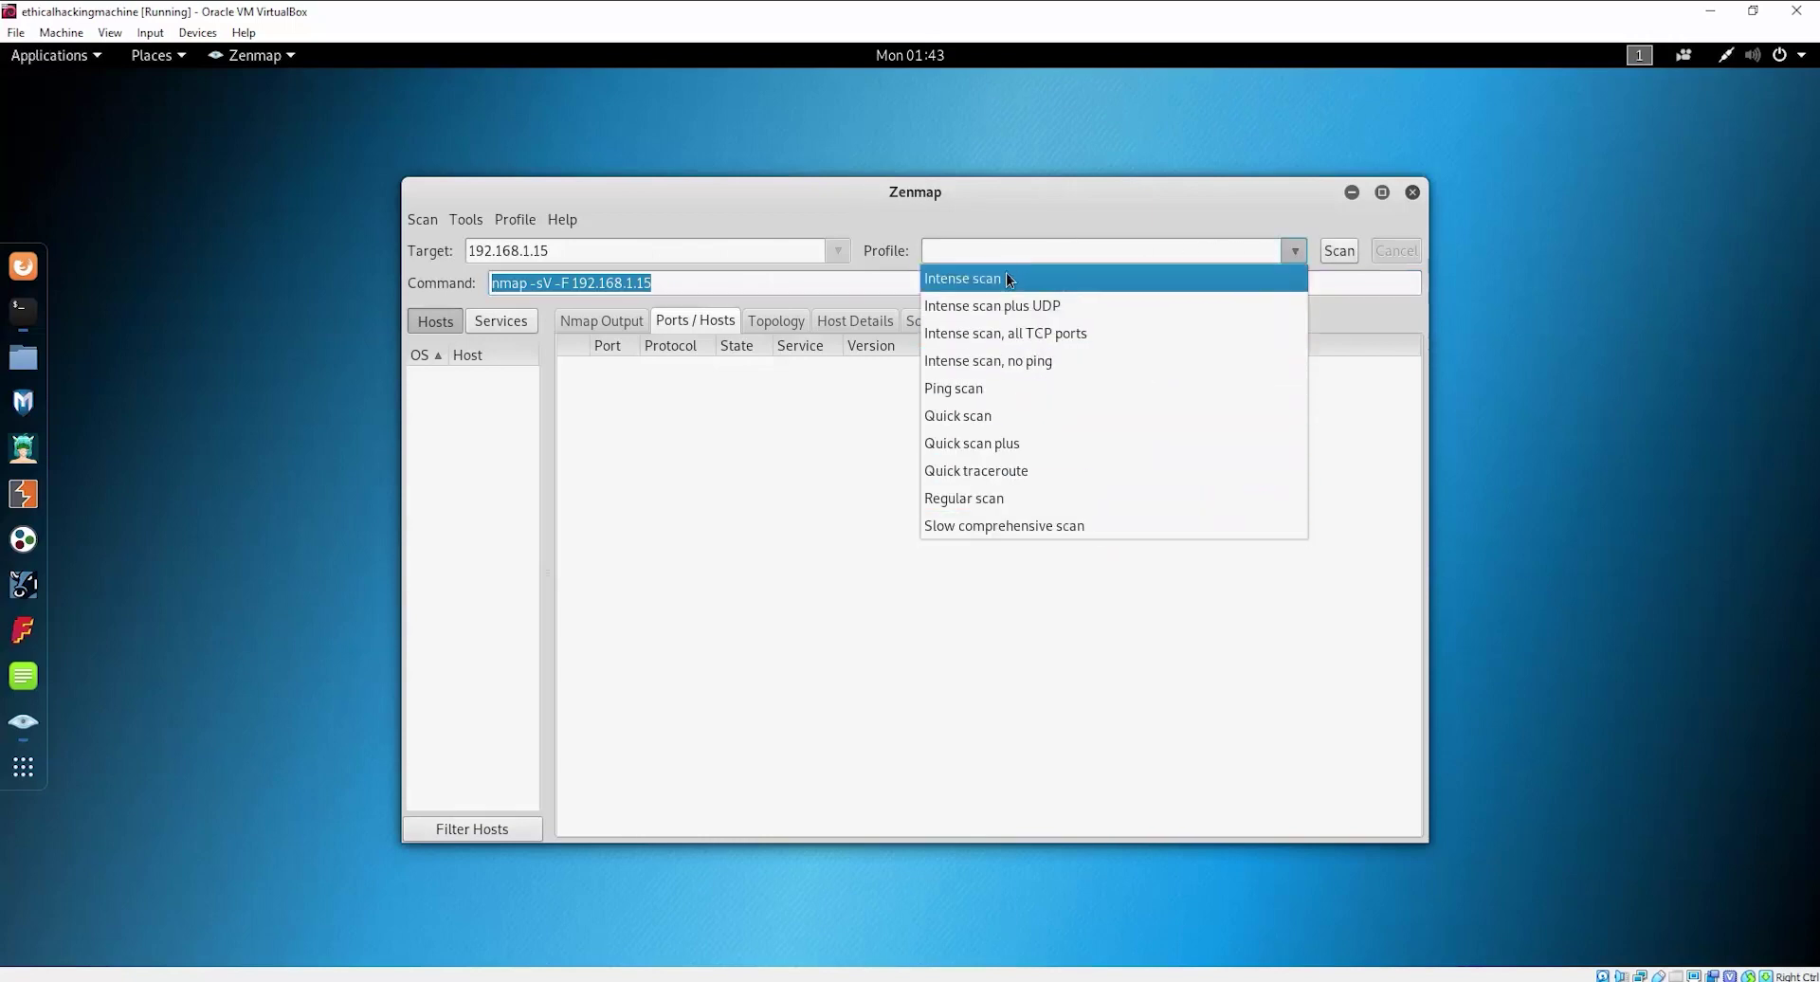
click(675, 131)
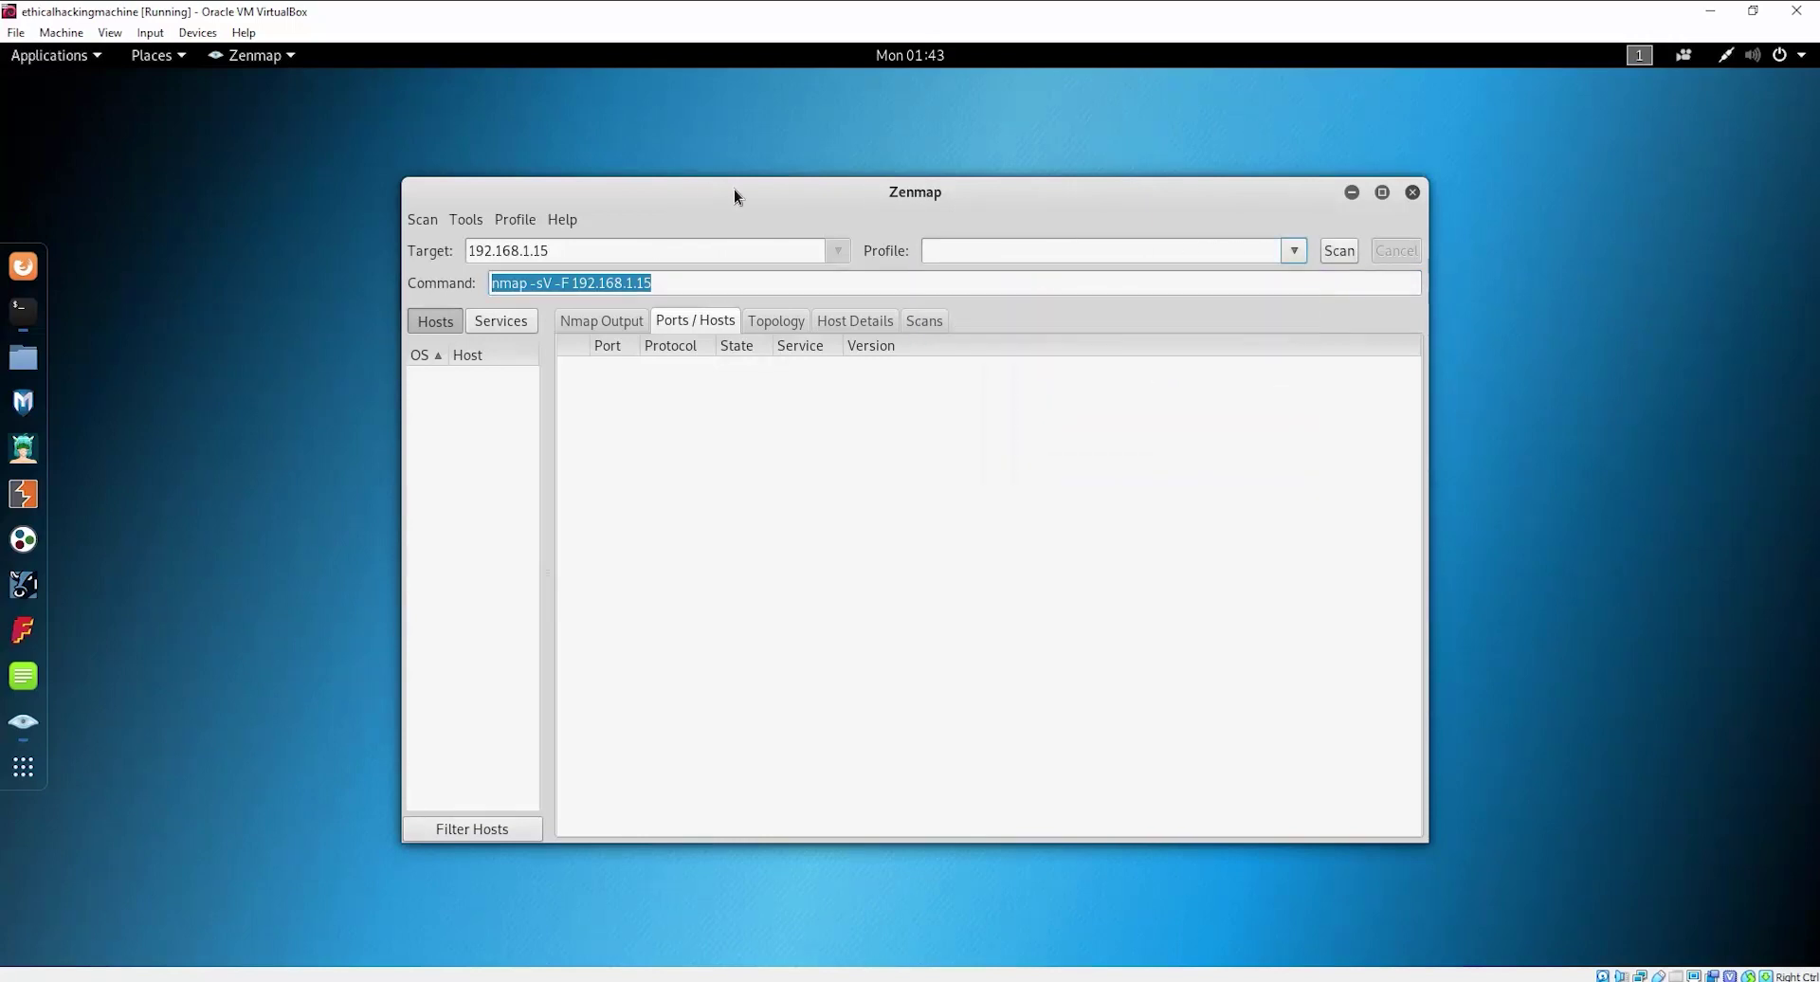
click(1327, 252)
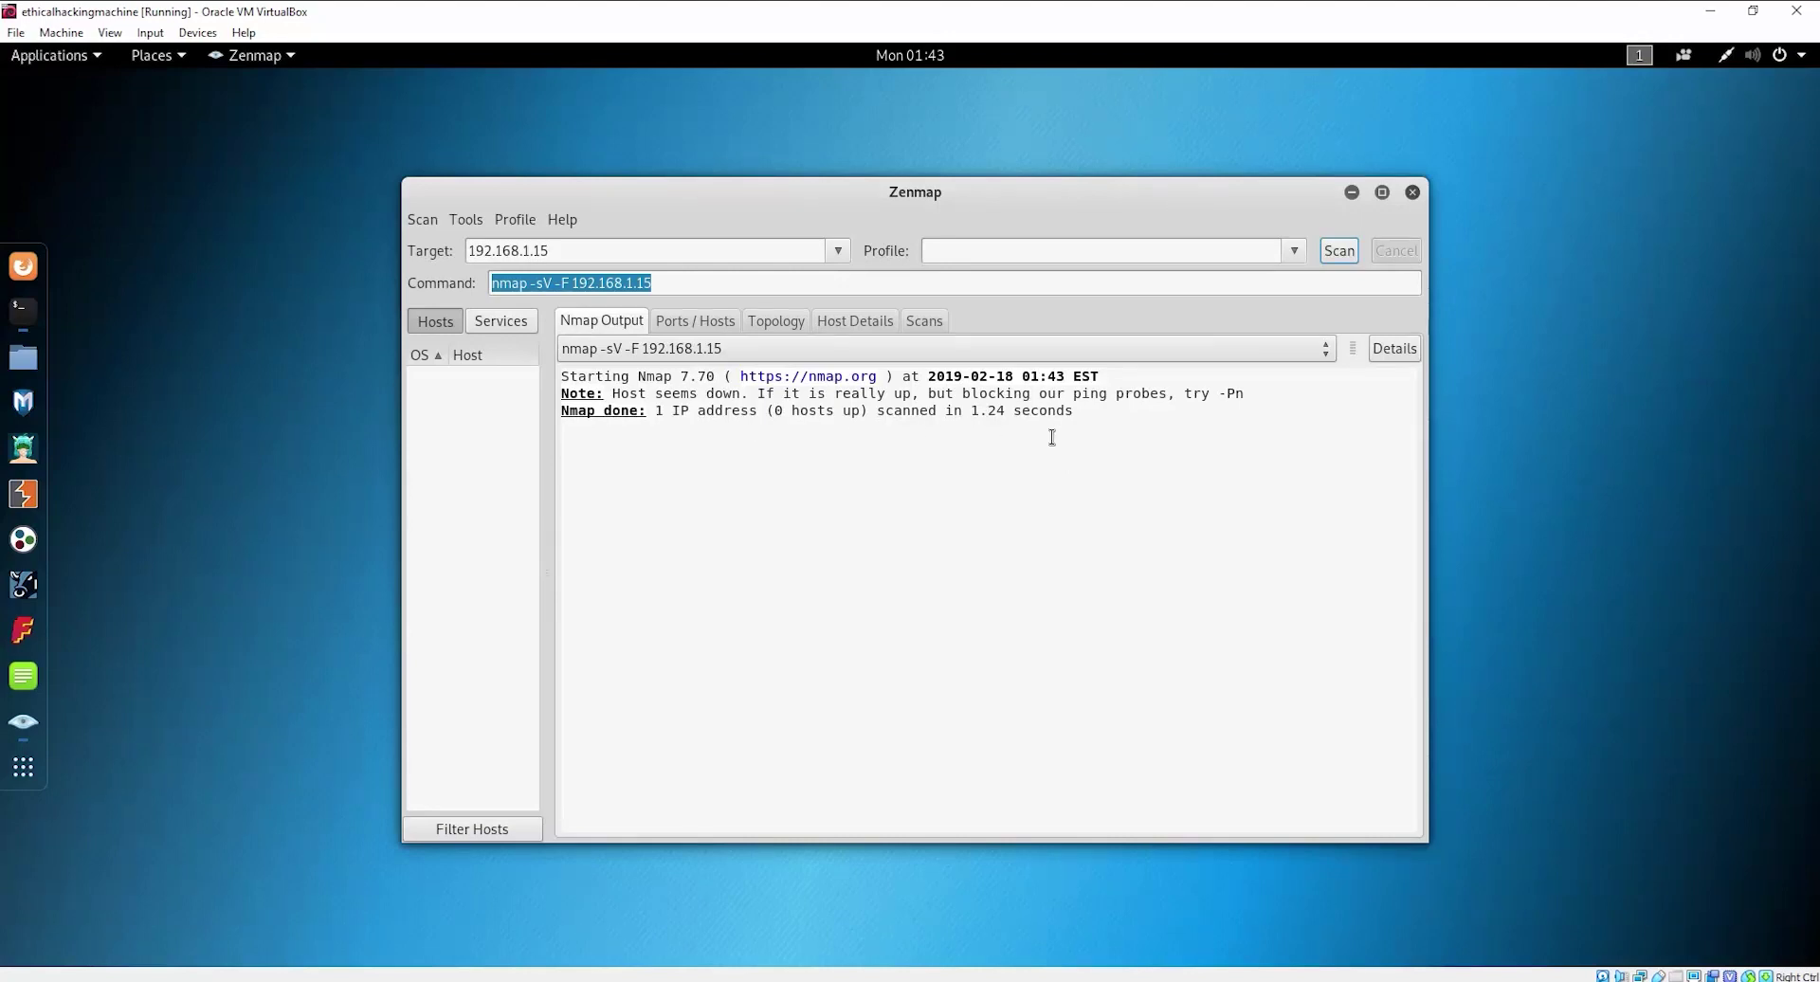
Add the -v option before -F, rerun the scan on 192.168.1.15 and check its port results and output
click(1111, 406)
click(722, 425)
click(720, 367)
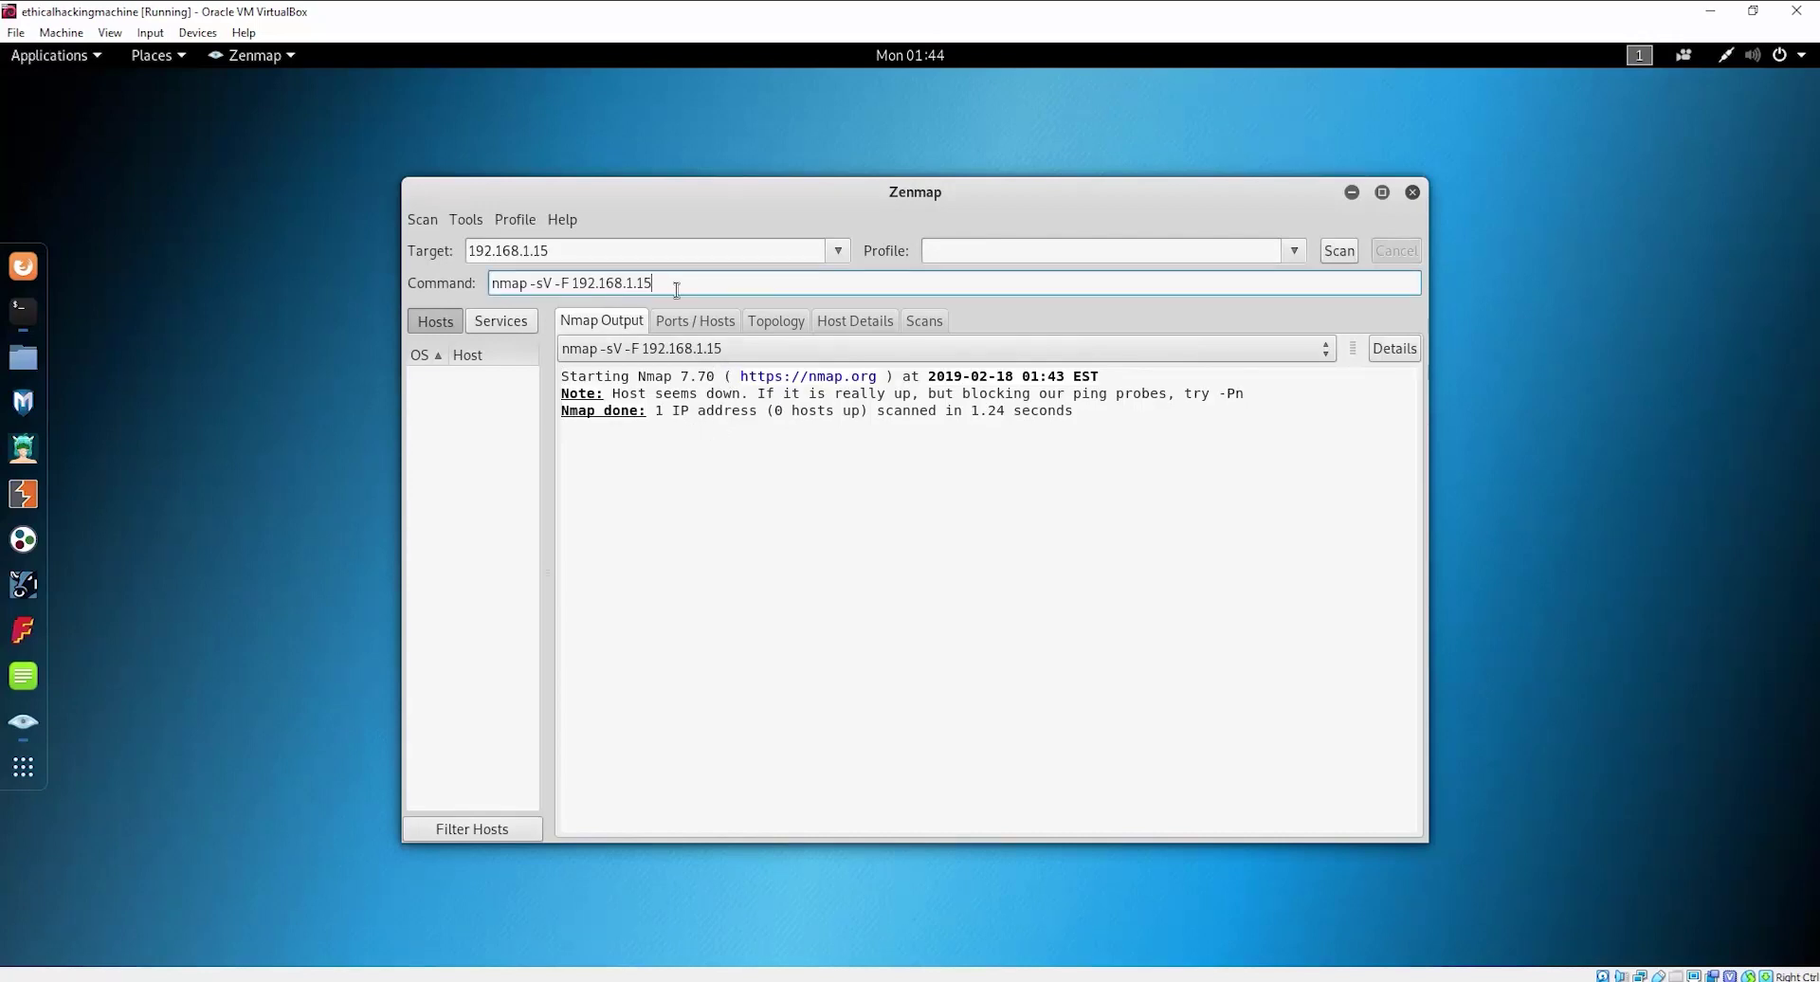
text(-vv)
key(BackSpace)
click(1339, 251)
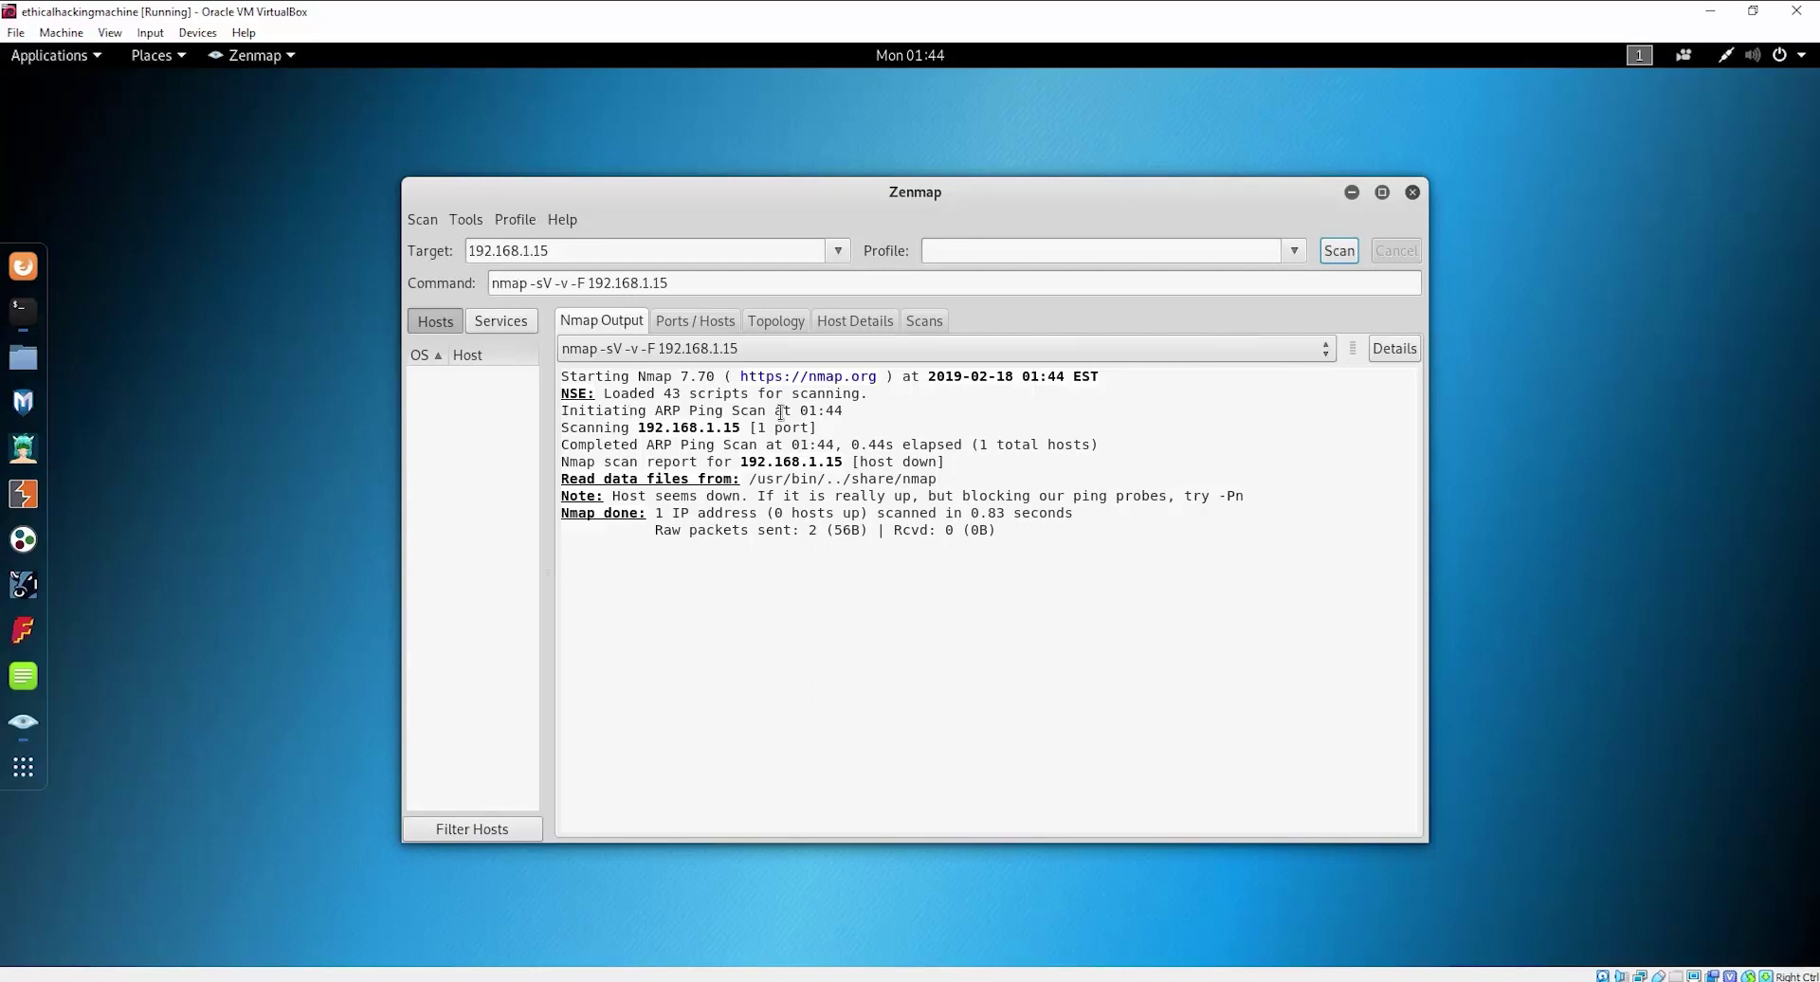
click(692, 320)
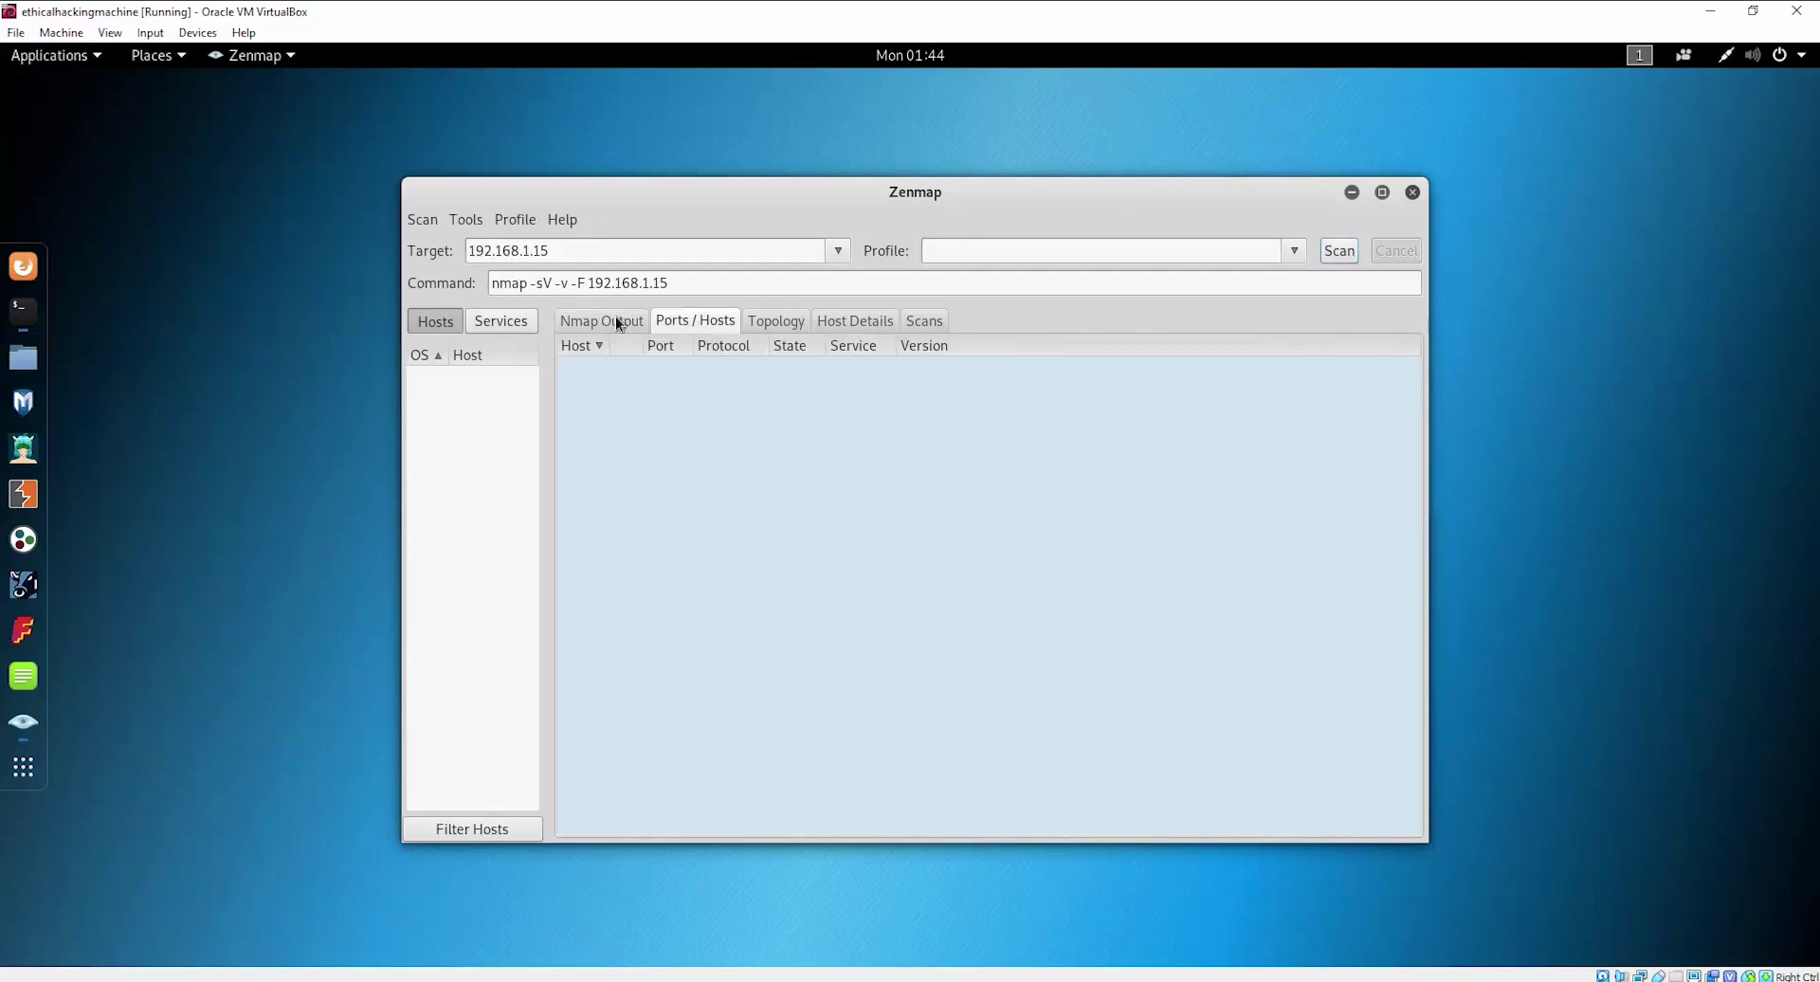
click(616, 322)
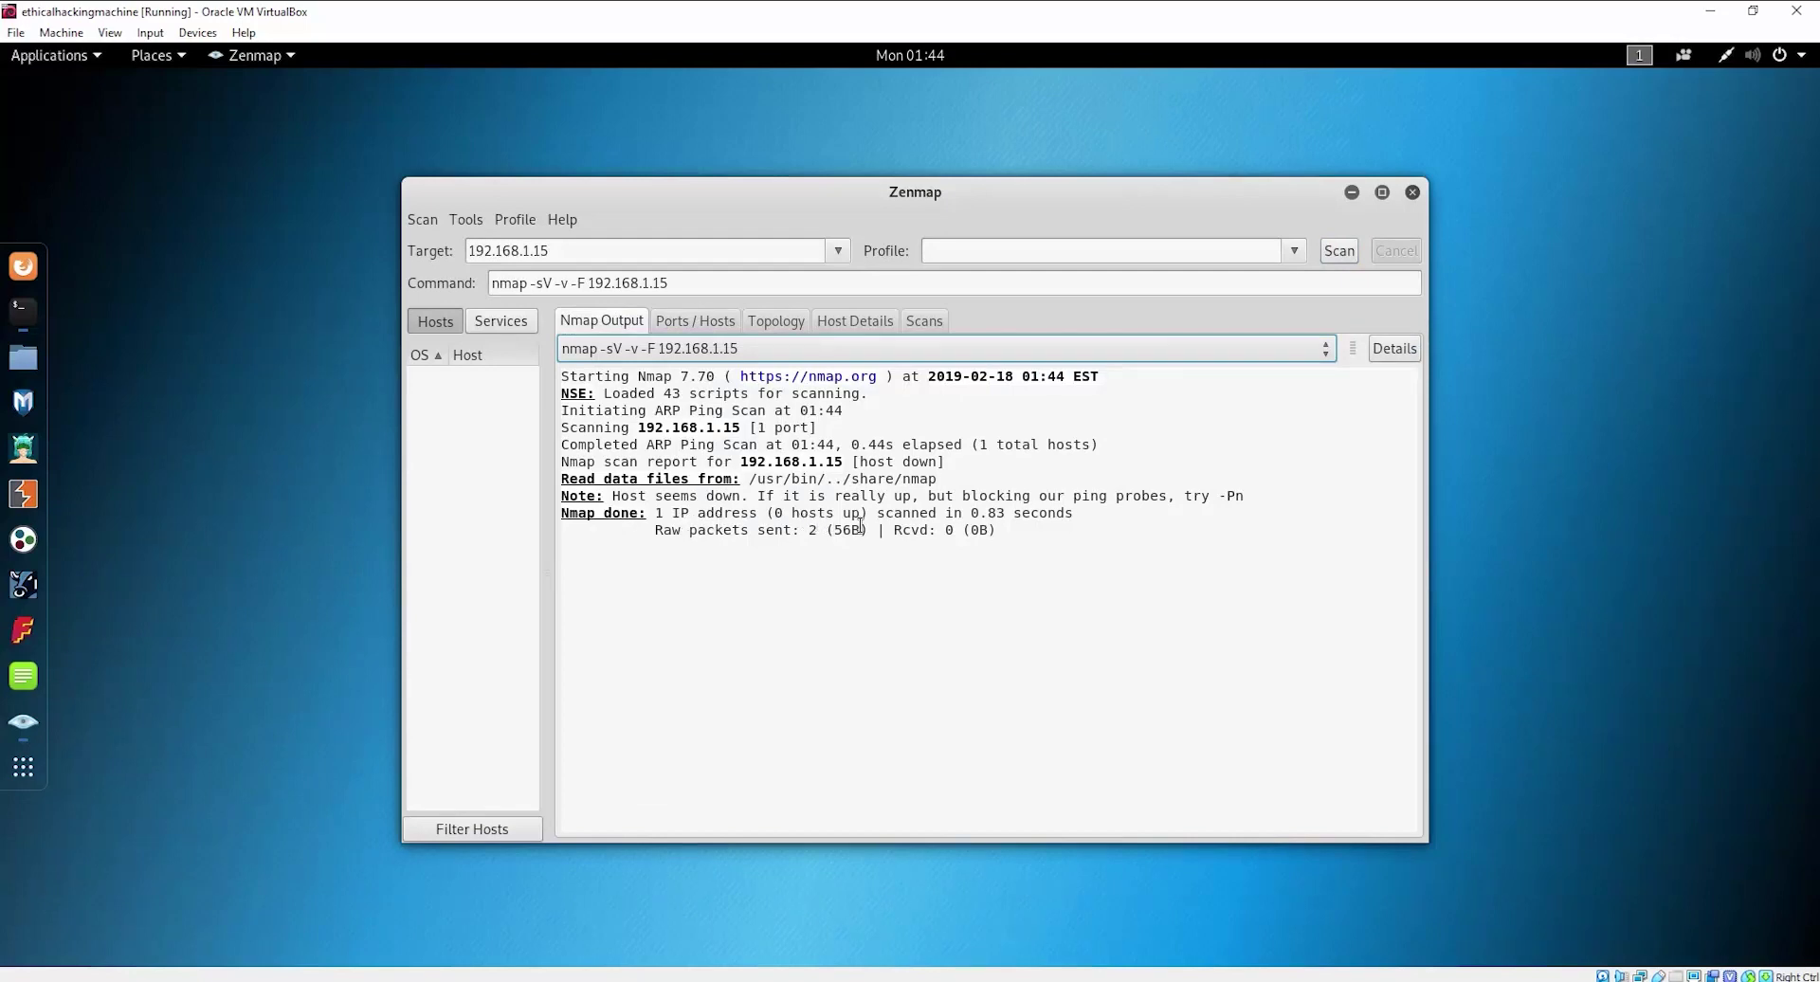
Change the target address in the command to 192.168.1.8 and run the nmap -sV -v -F scan
click(725, 283)
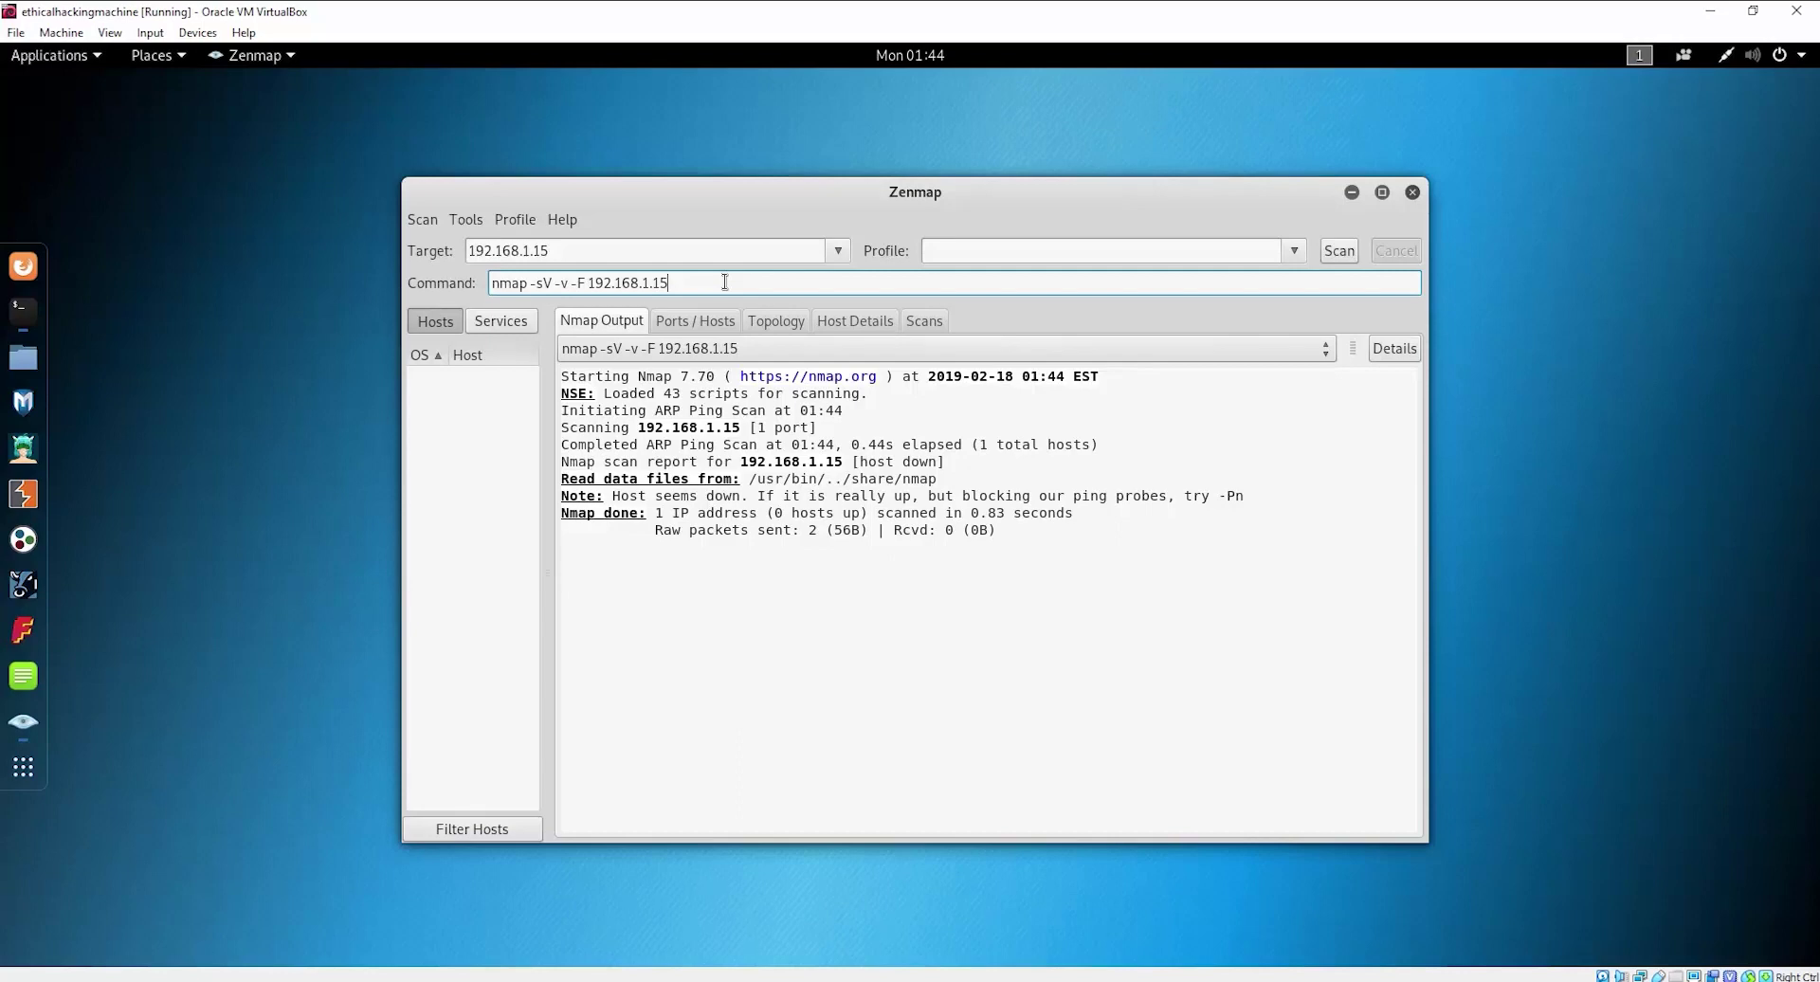
key(BackSpace)
key(BackSpace)
text(8)
double_click(532, 284)
double_click(561, 283)
drag(557, 282, 554, 282)
double_click(585, 282)
drag(572, 283, 567, 283)
click(1334, 249)
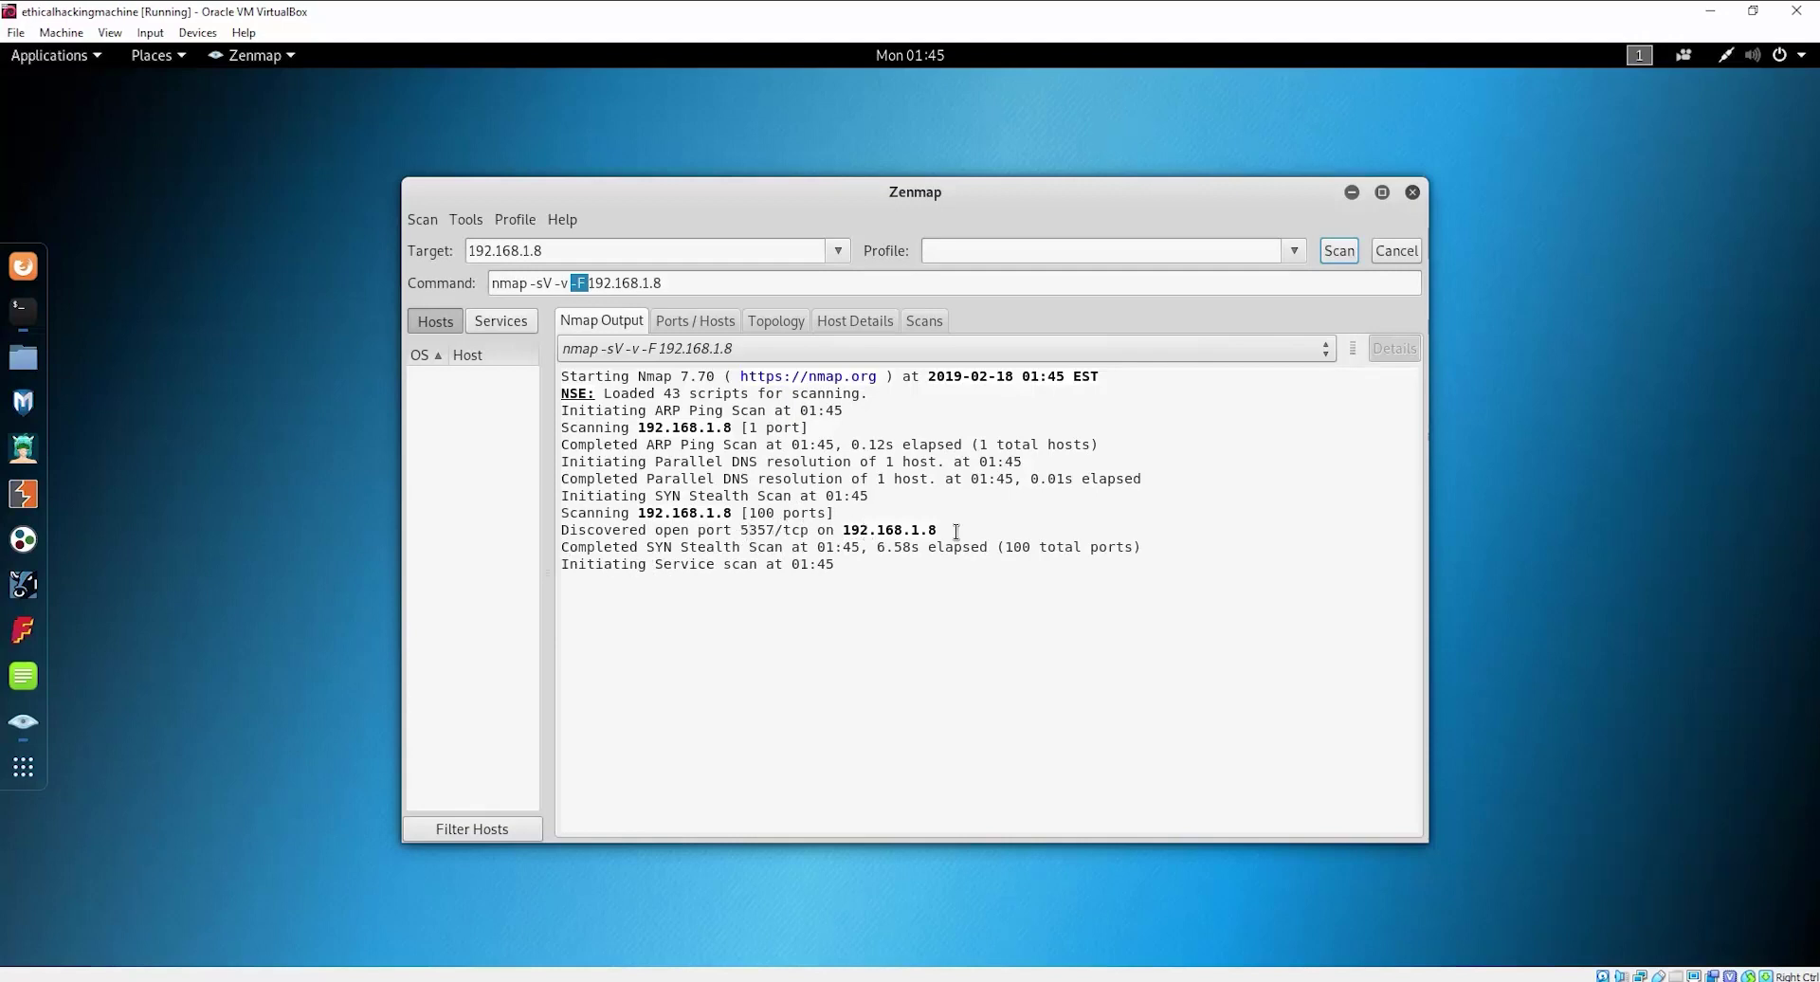
Examine the 192.168.1.8 scan output for the open port and service, MAC address and operating system
drag(939, 529, 843, 529)
click(891, 495)
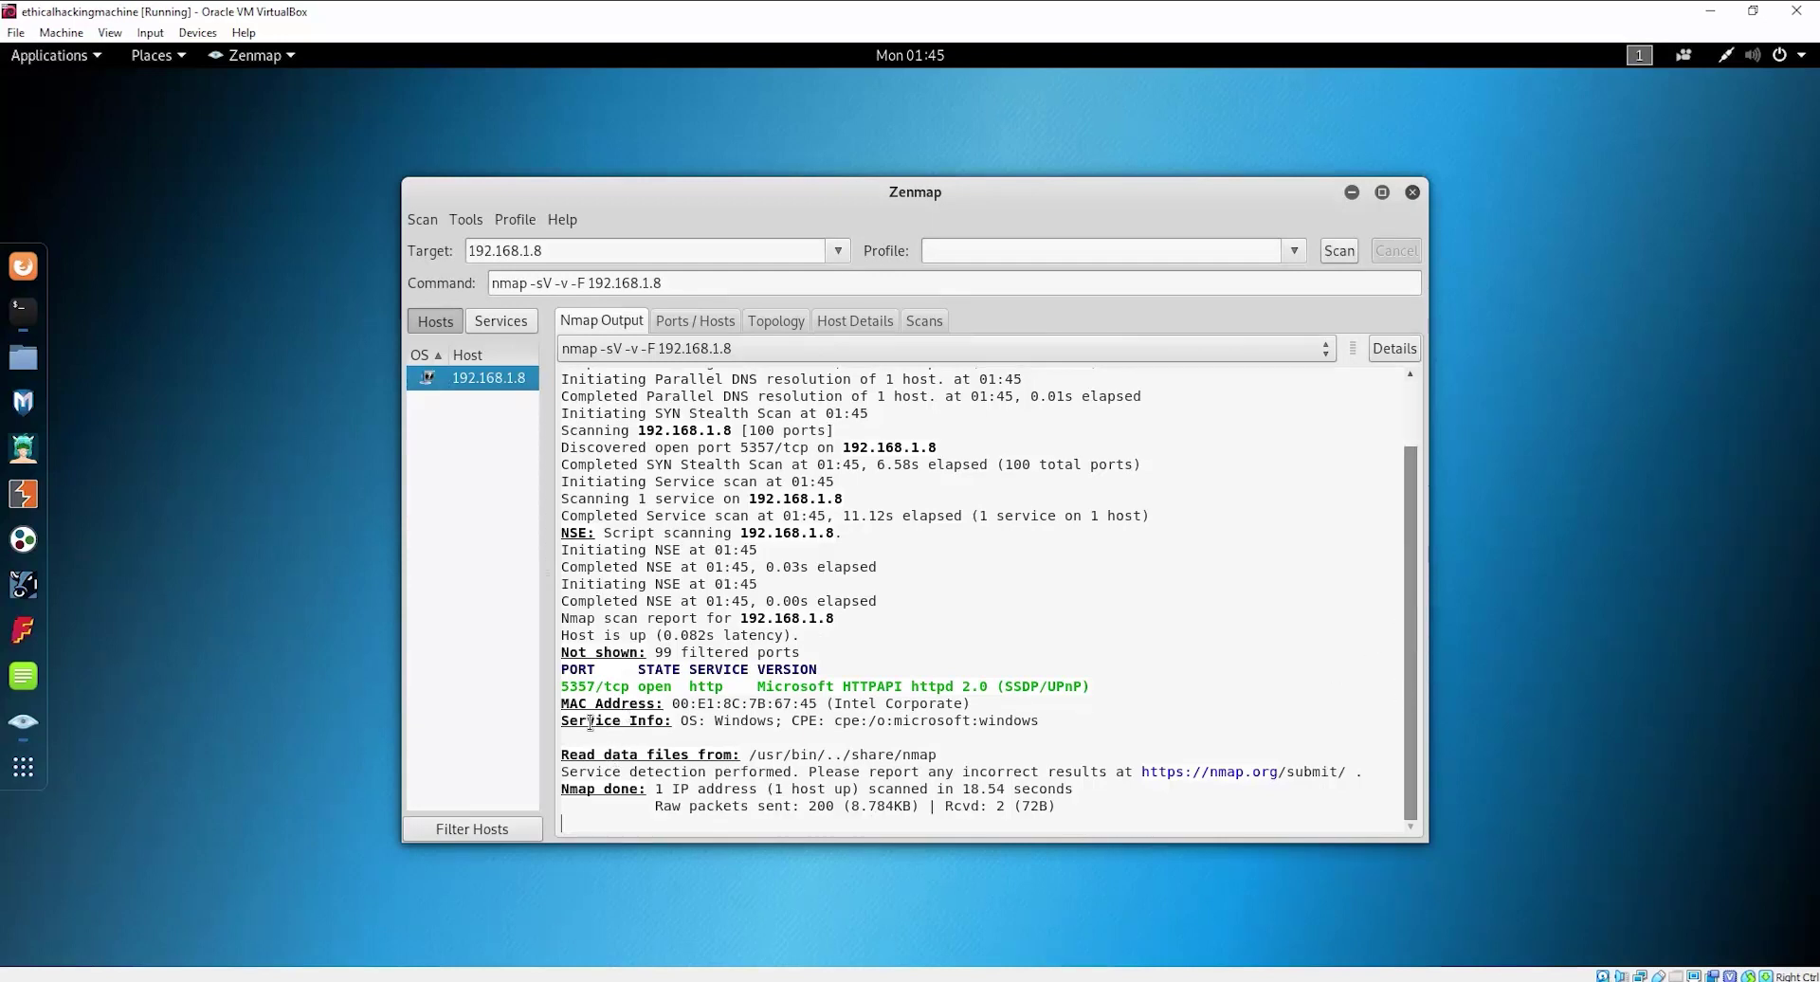
drag(680, 721, 773, 722)
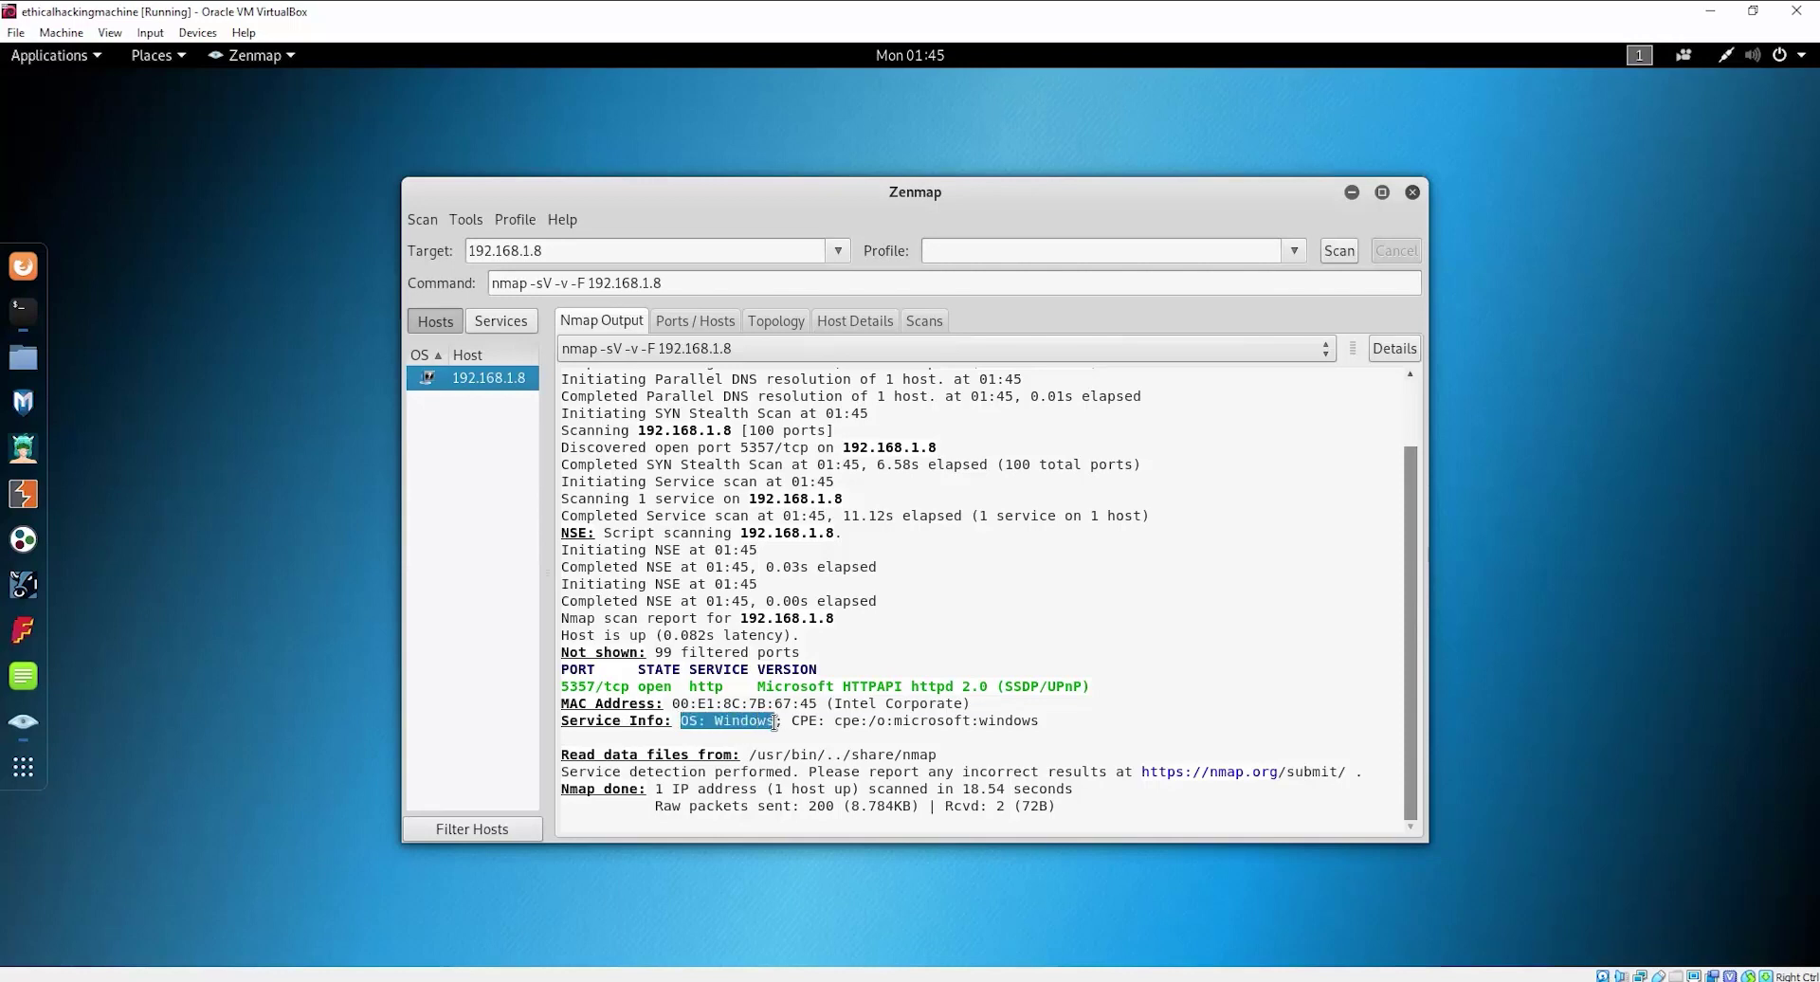
click(876, 754)
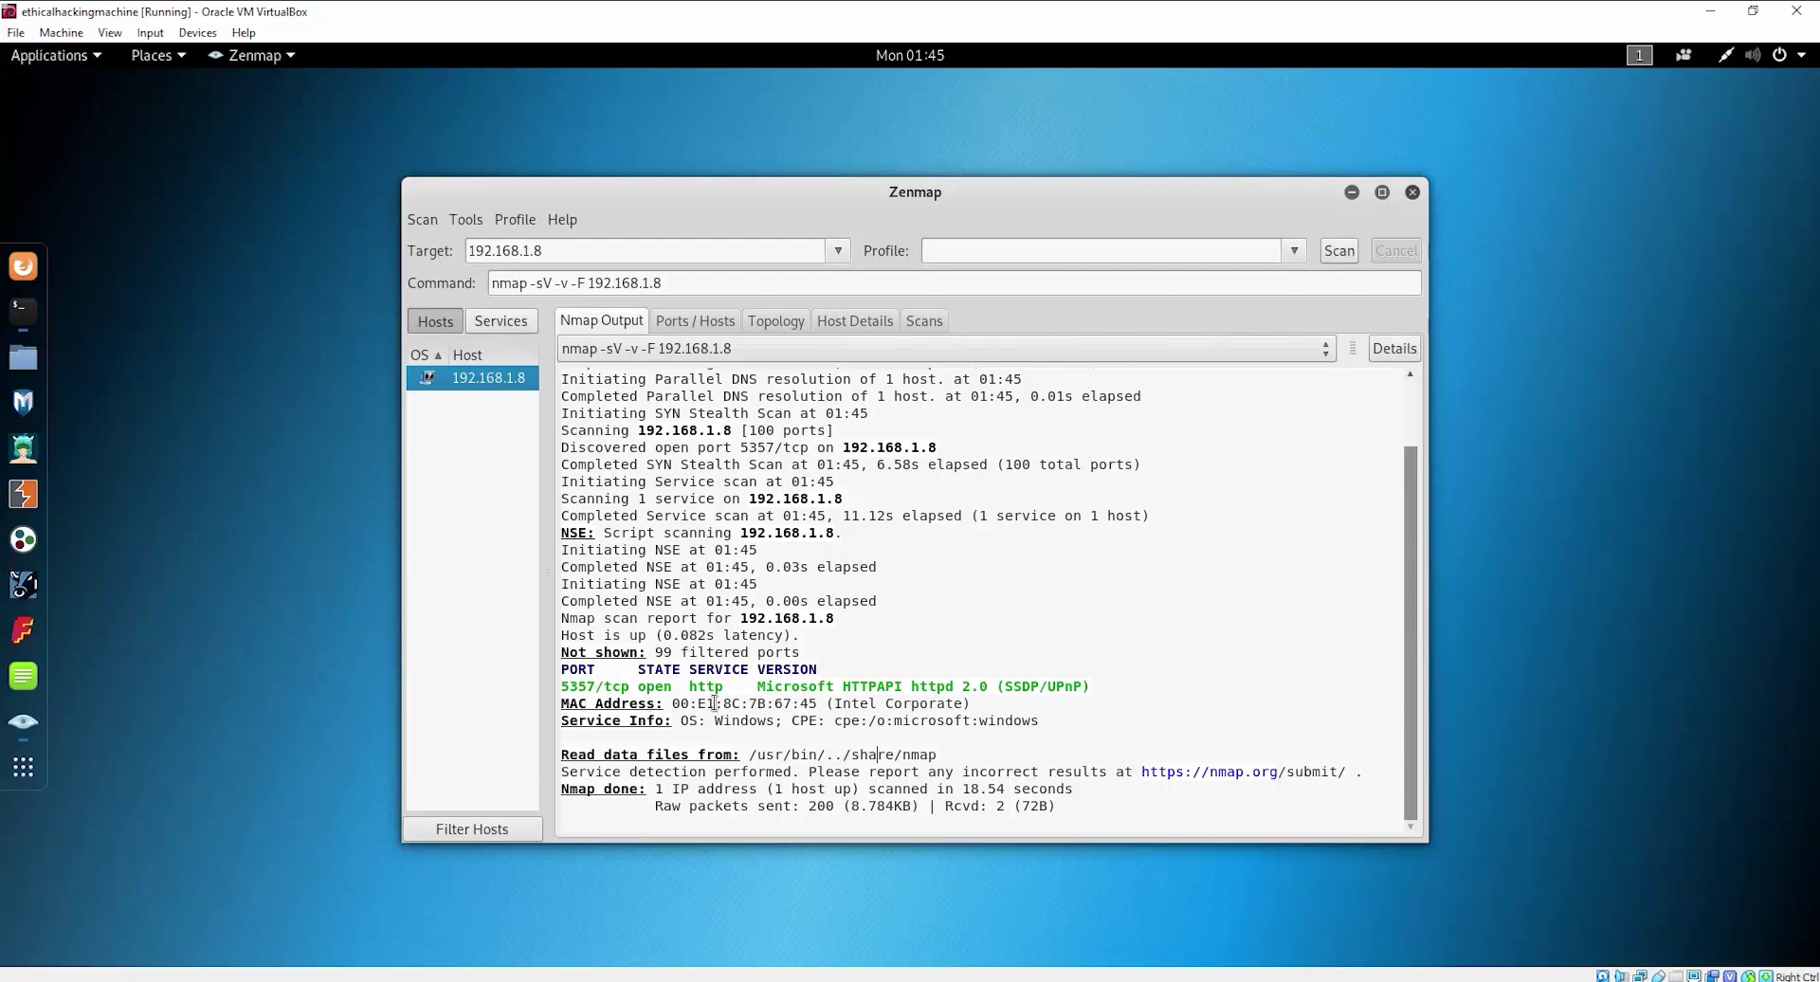
drag(673, 703, 825, 705)
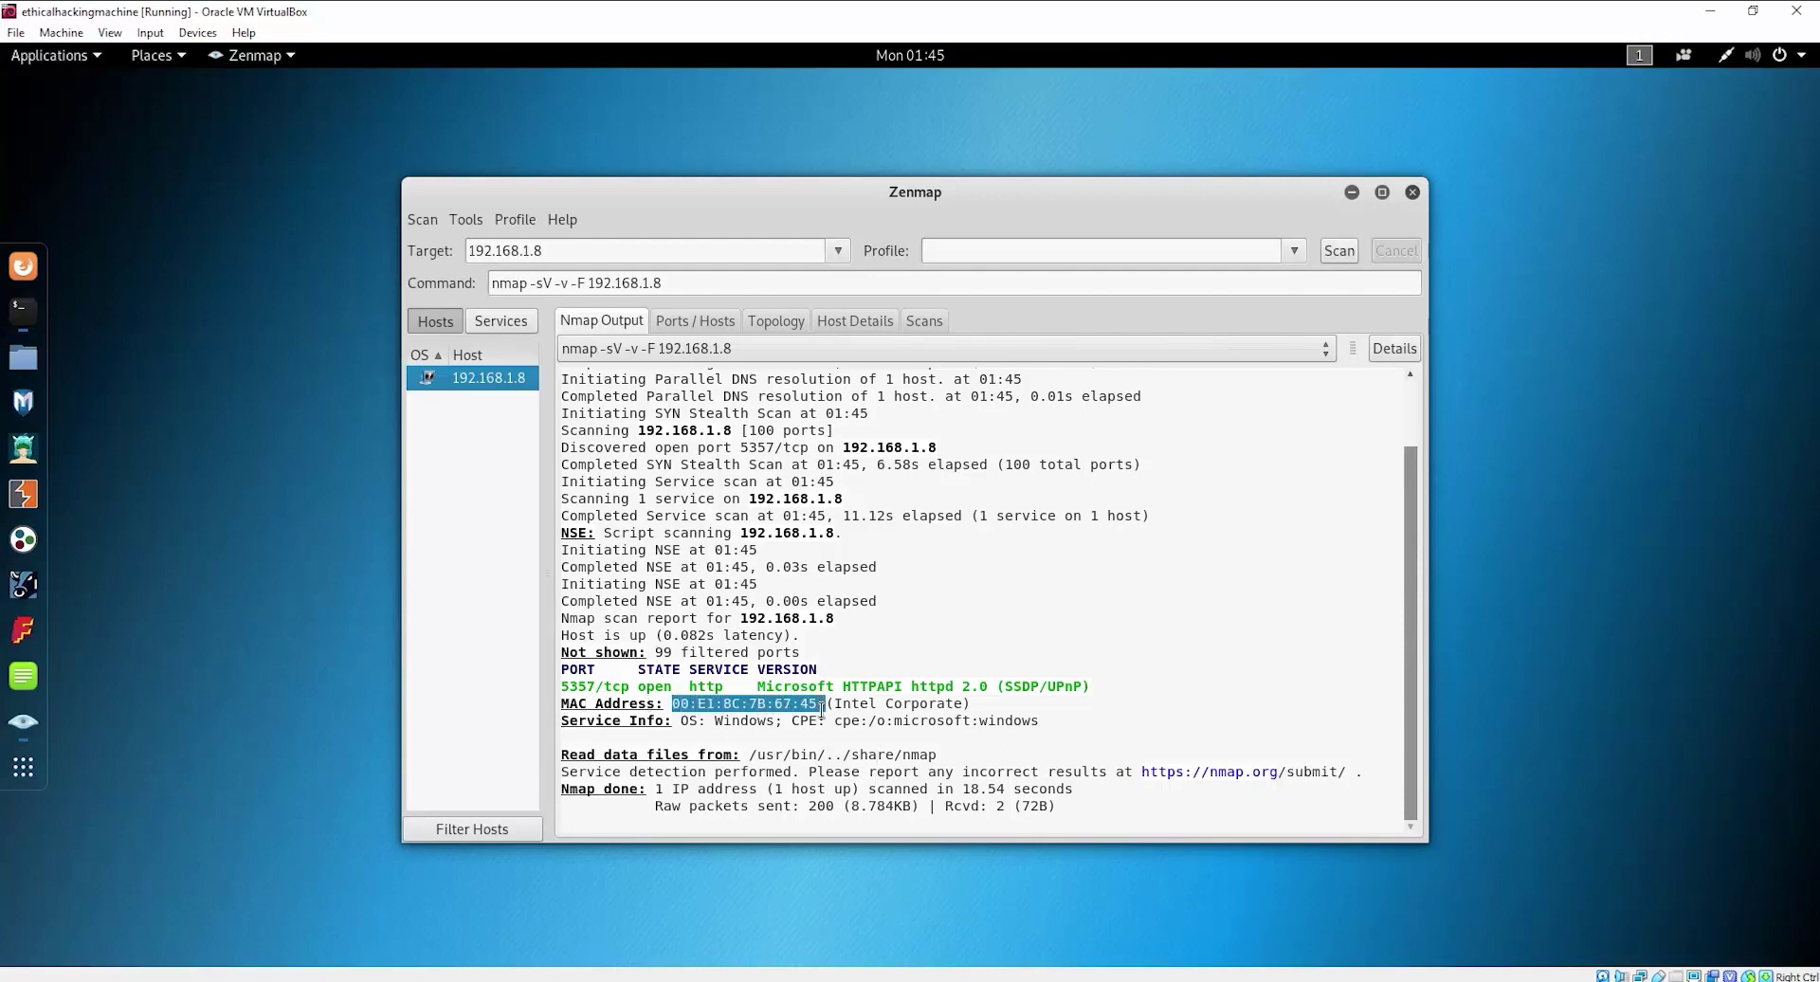
drag(562, 680, 1090, 695)
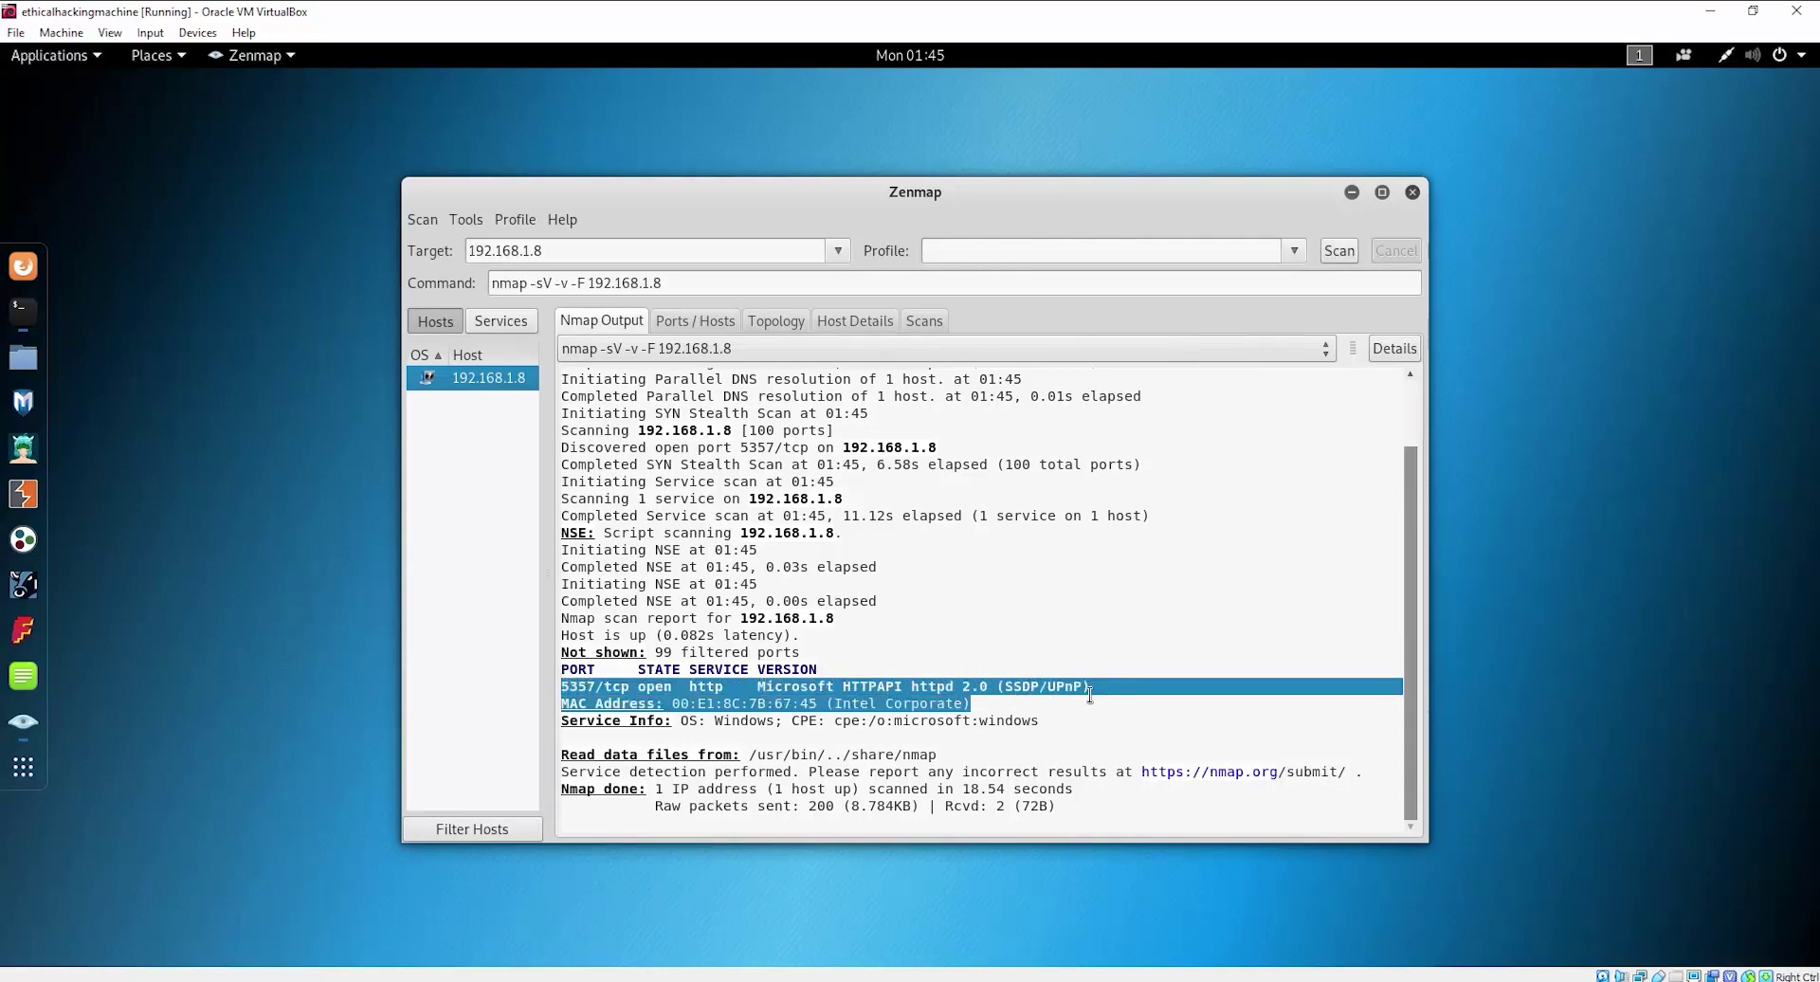
Check the path of the data files that Nmap read in the 192.168.1.8 scan output
click(1128, 634)
click(965, 754)
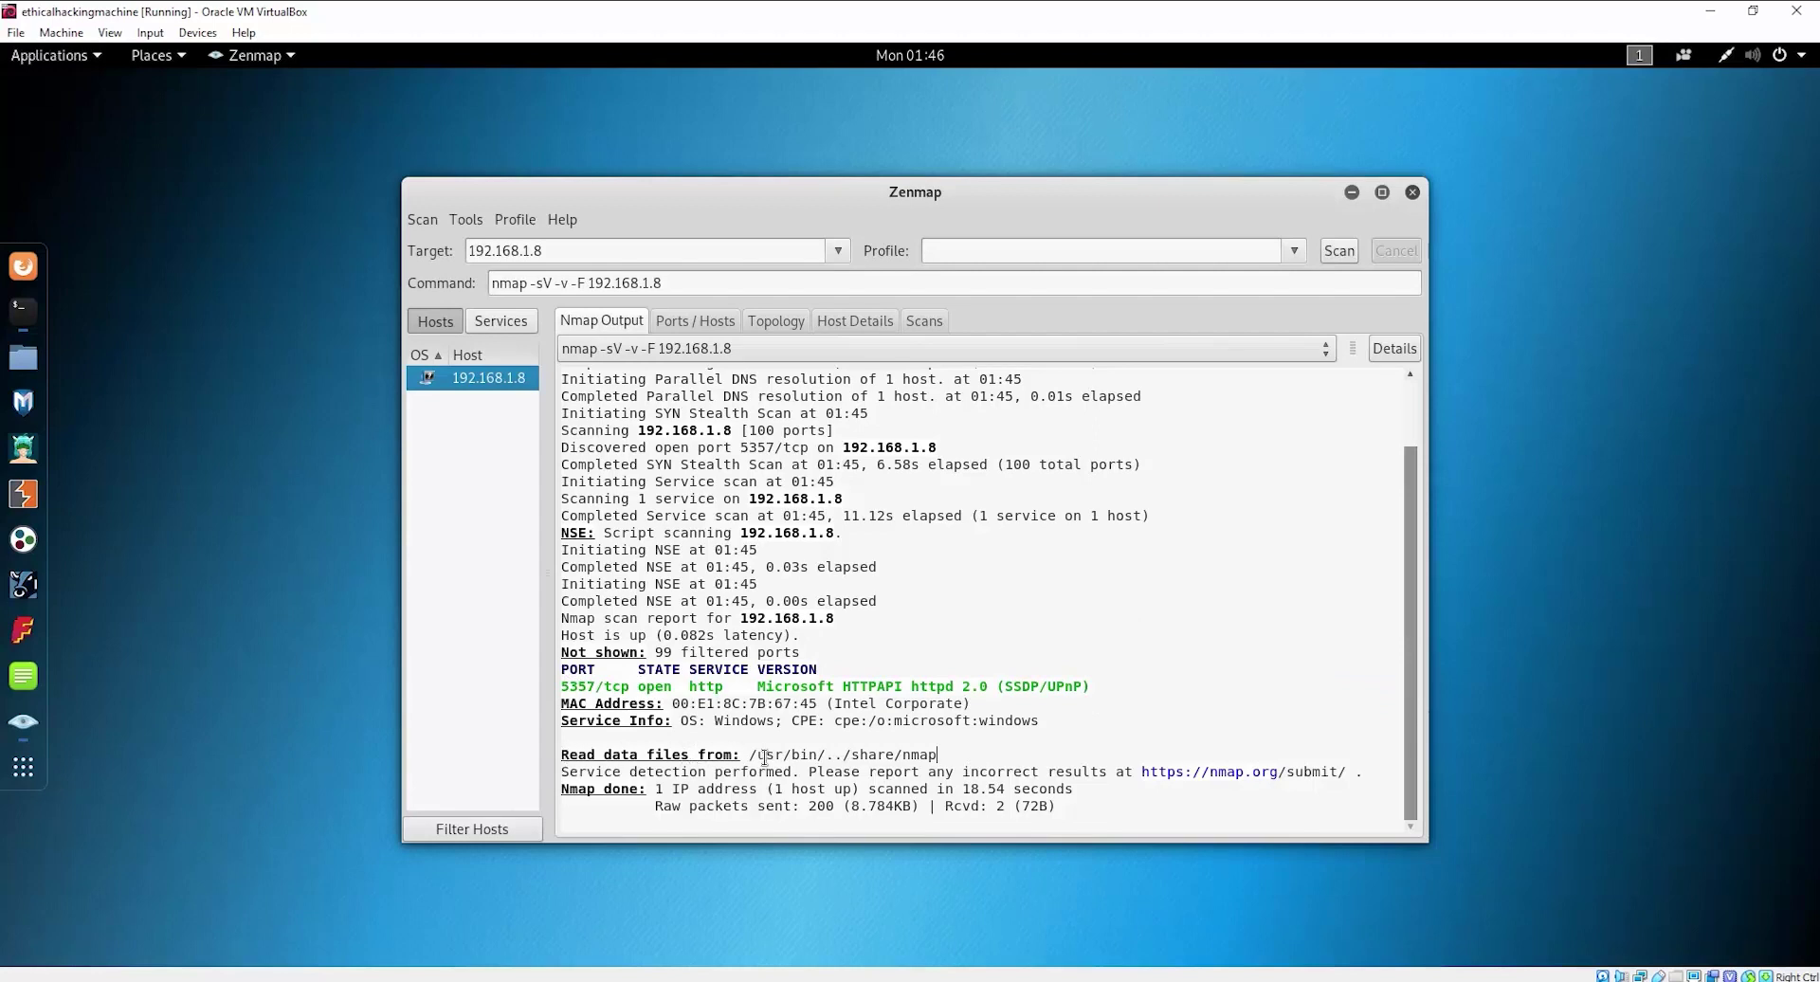
drag(750, 755, 944, 755)
click(1007, 737)
Add the -O option to the nmap -sV -v -F 192.168.1.8 command and run the scan
click(702, 283)
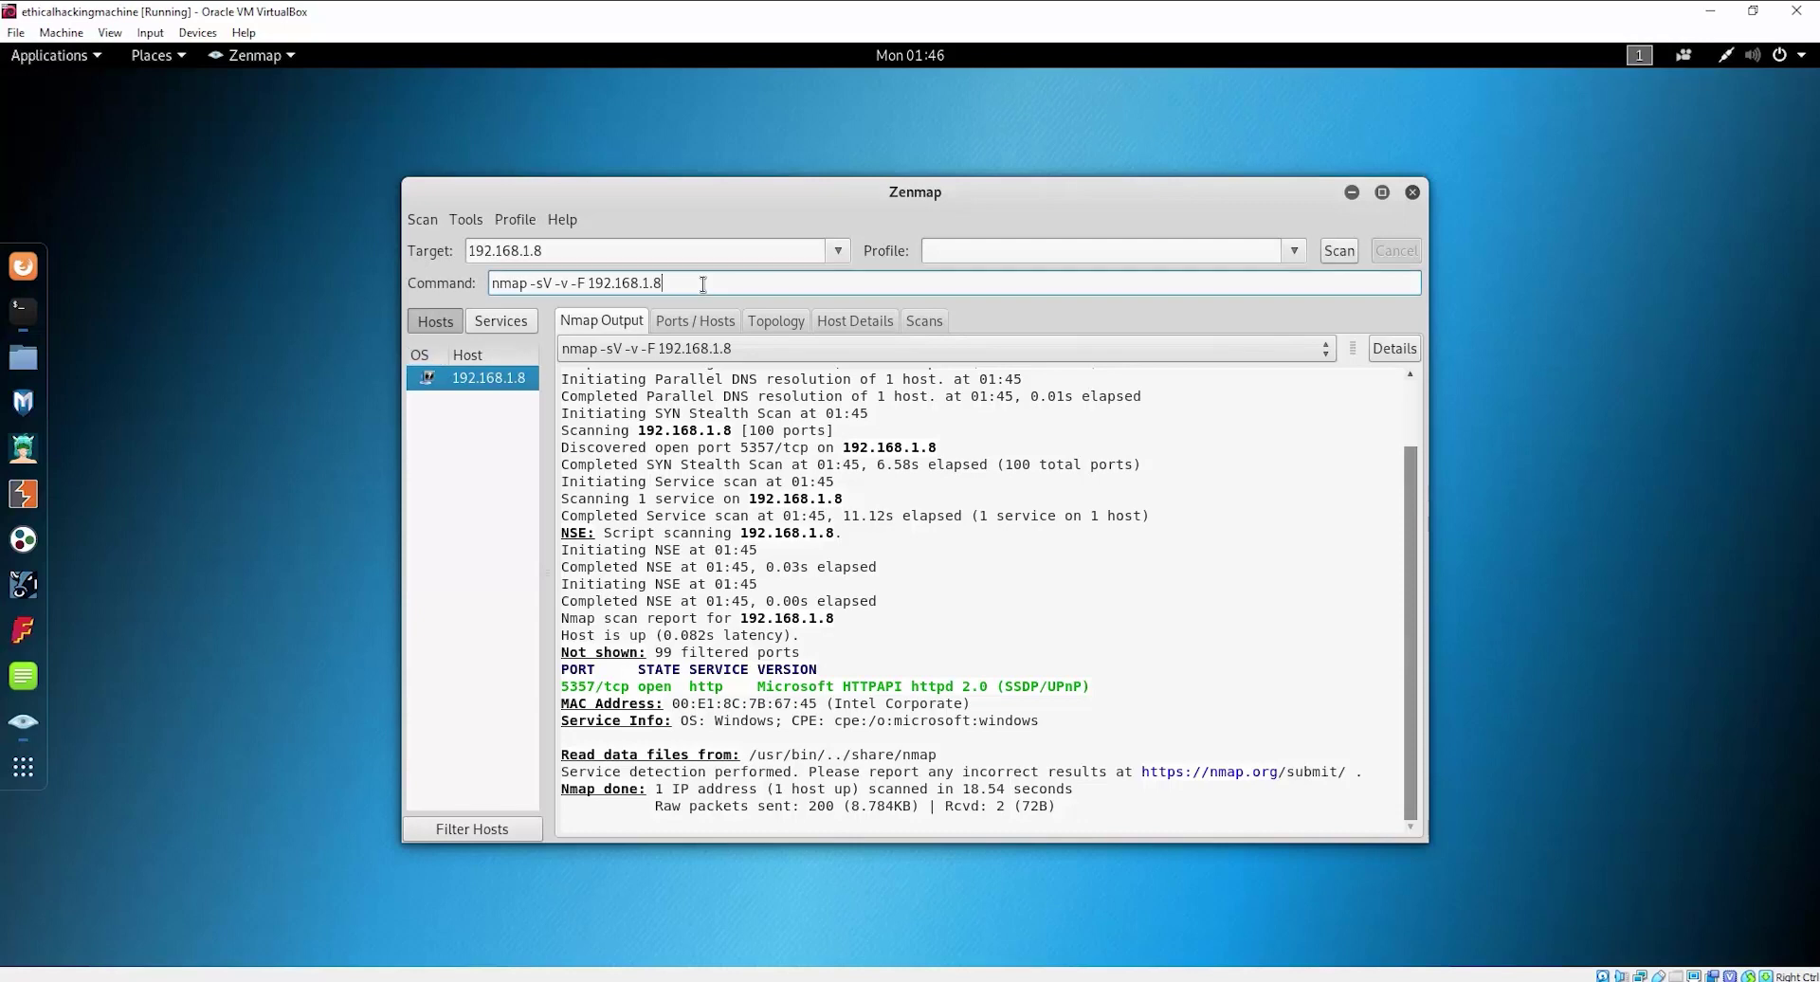
text(-A)
text(O)
click(1344, 251)
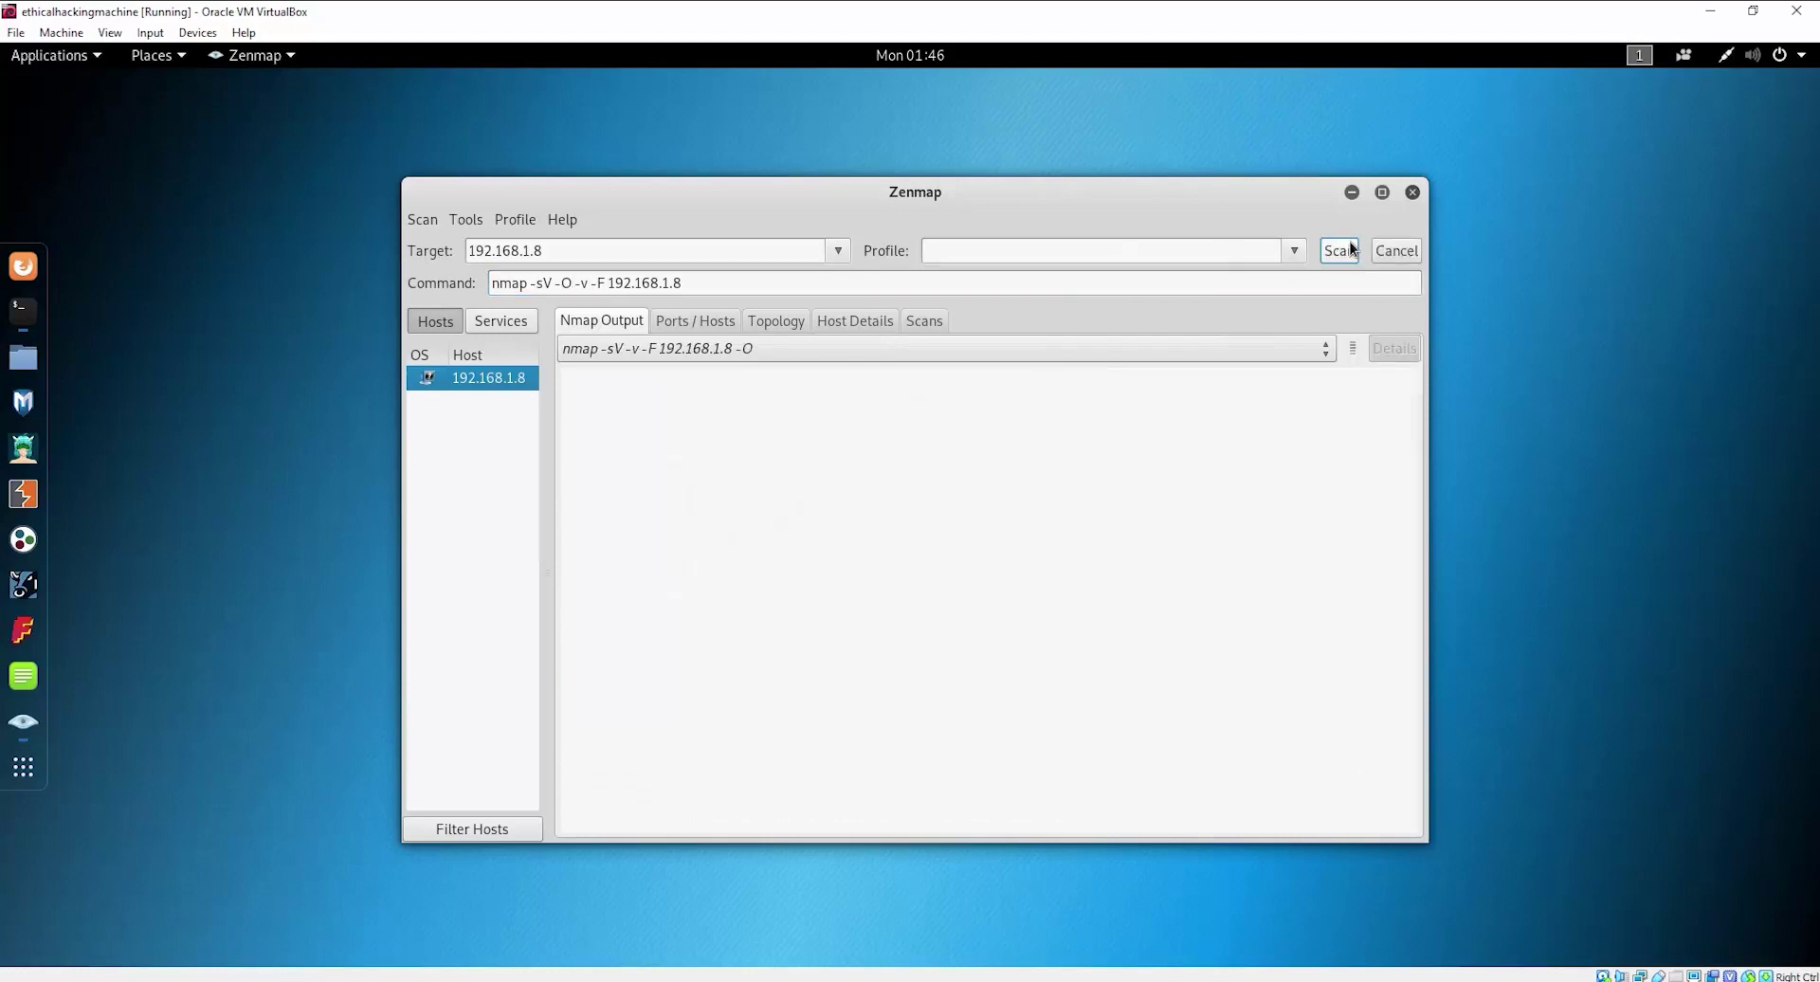
Arrange the Zenmap and terminal windows side by side and make the terminal window taller
drag(1113, 201, 758, 182)
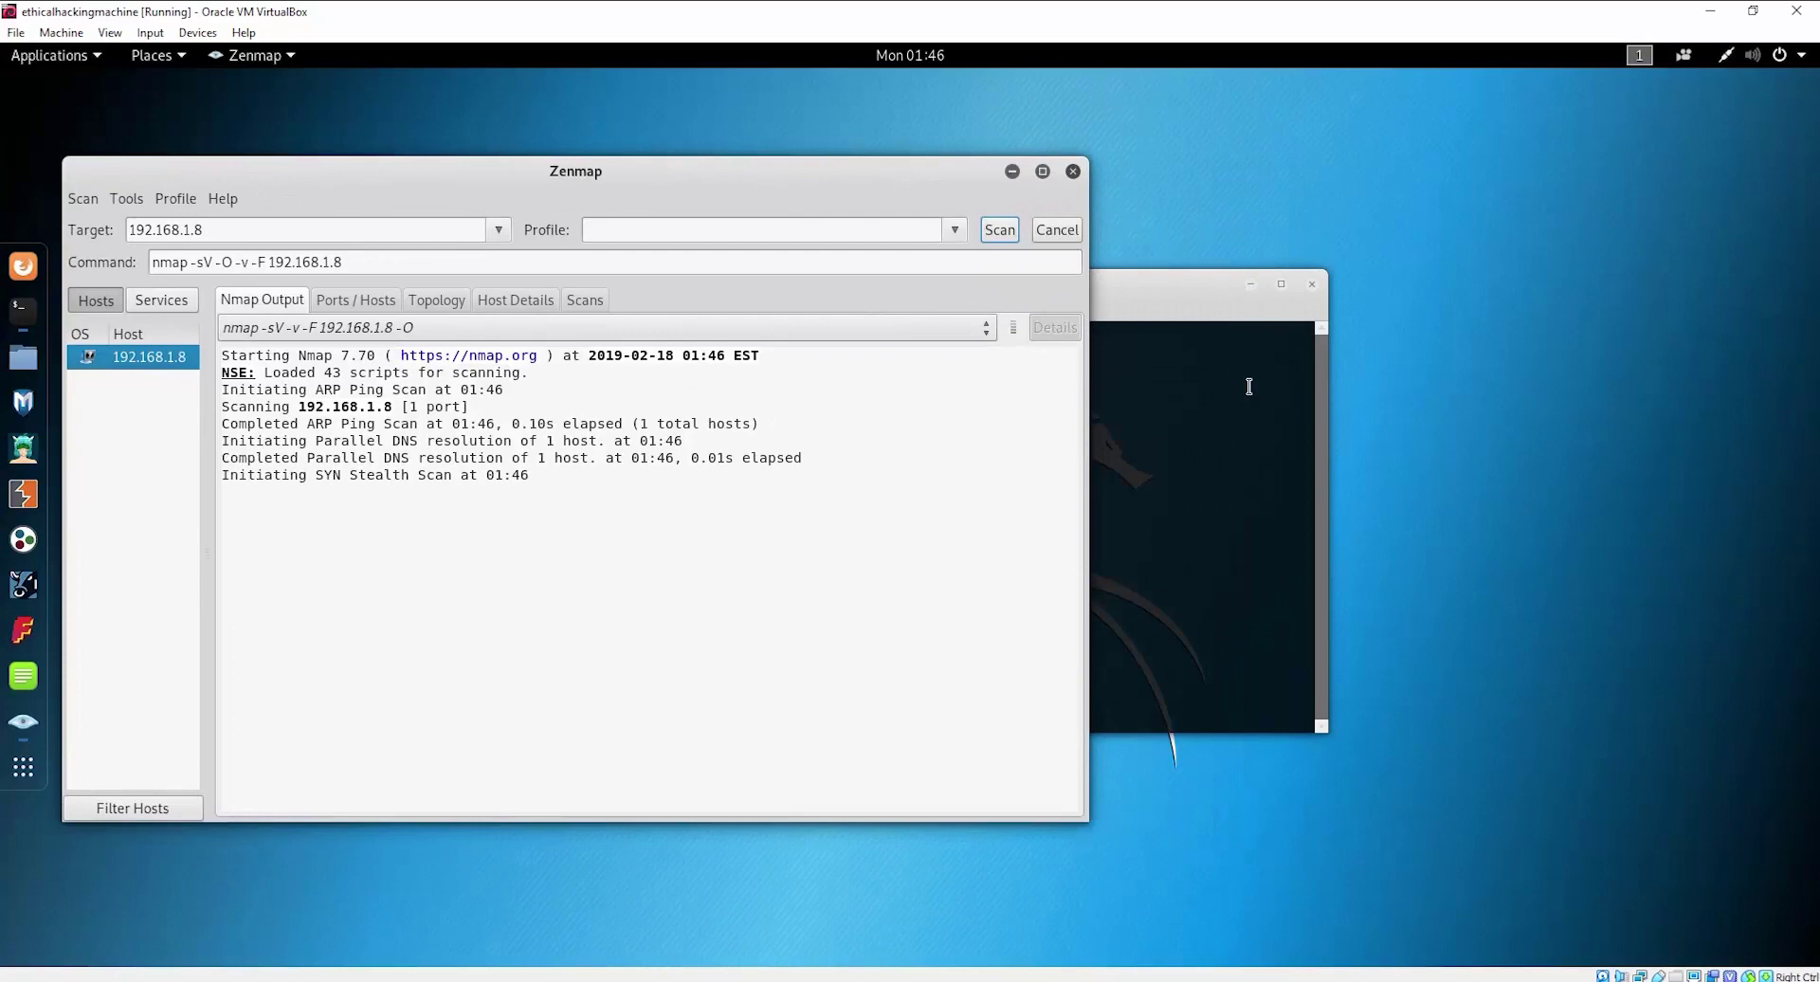
drag(1157, 301, 1615, 294)
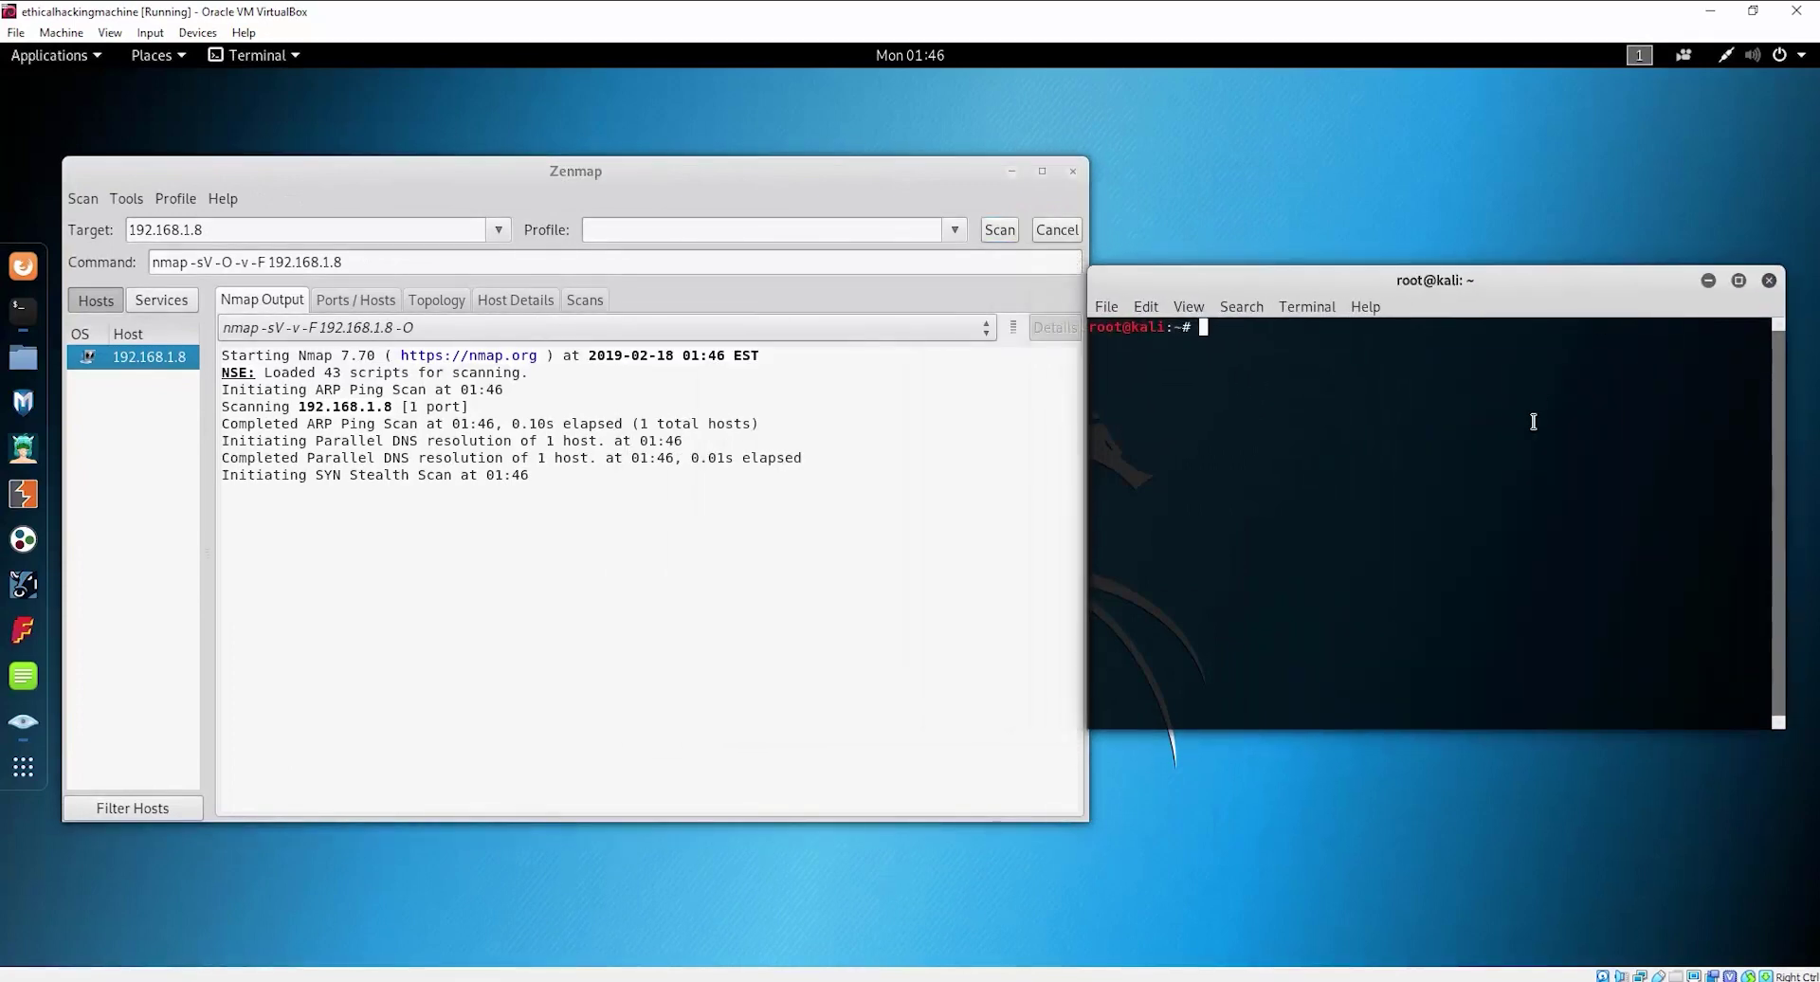
drag(1392, 265, 1393, 129)
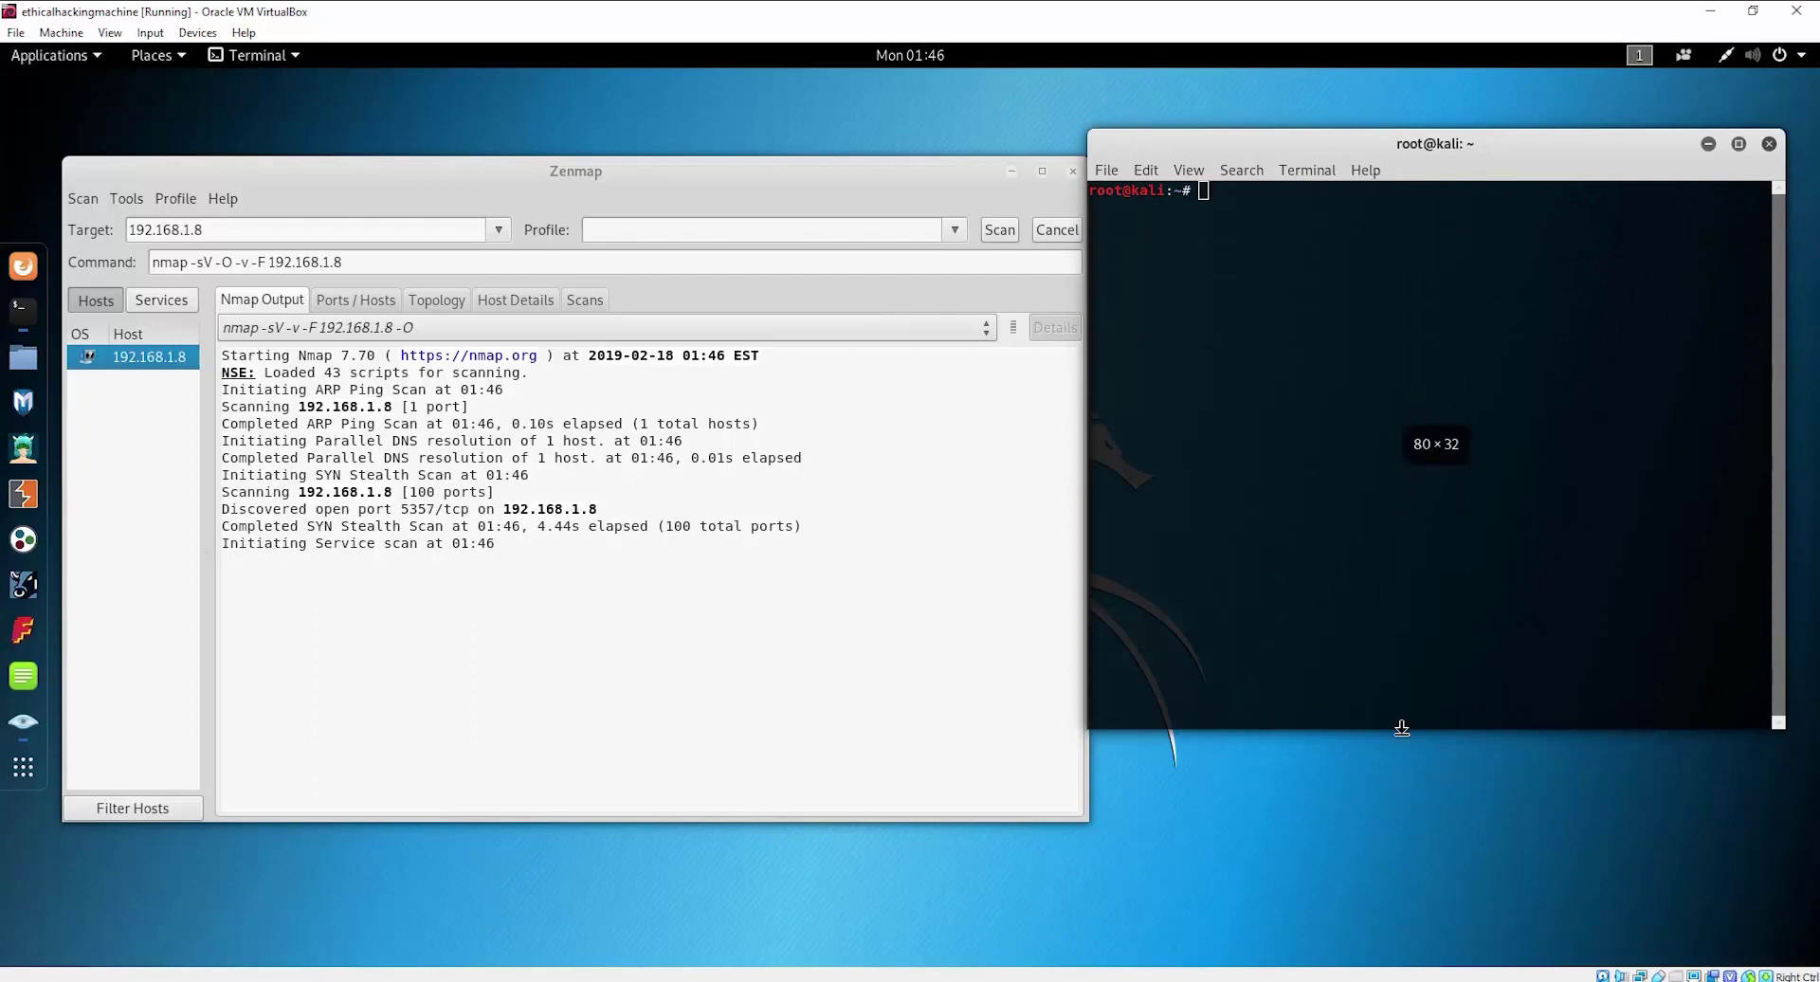
drag(1403, 730, 1421, 866)
Run nmap without arguments in the terminal and look up the -O option under OS DETECTION in its help
text(nmap)
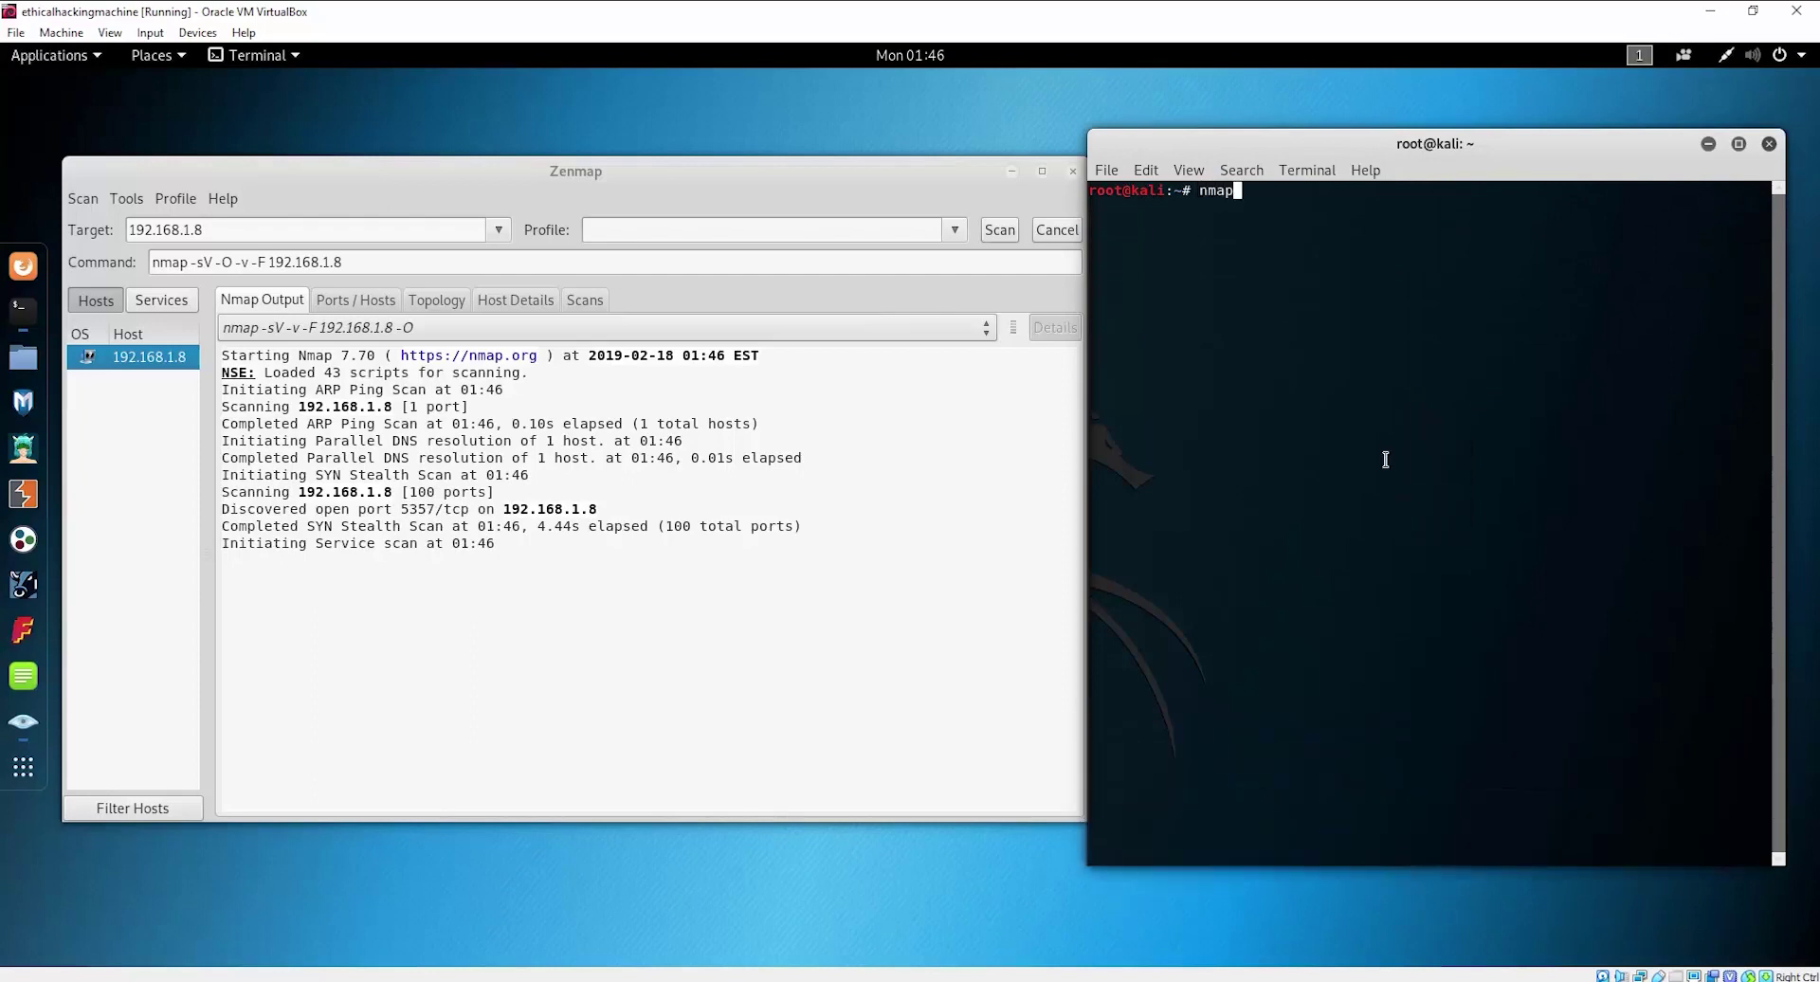
key(Return)
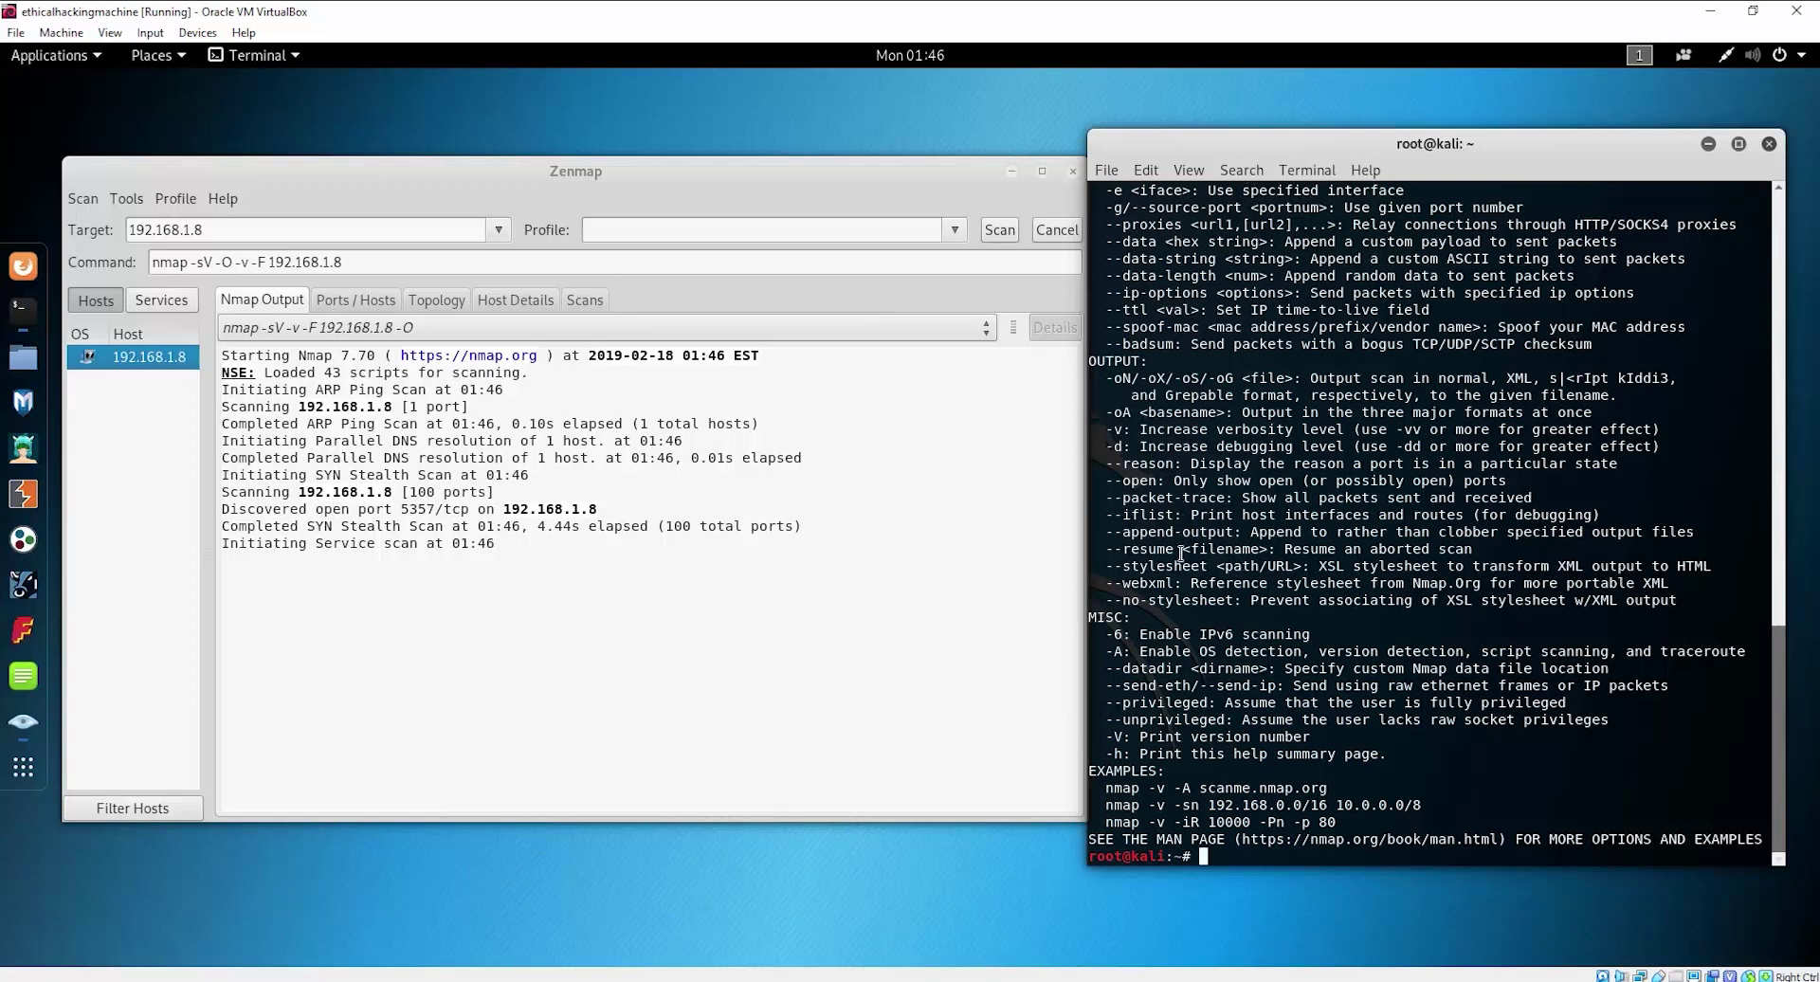
drag(1772, 782, 1779, 654)
drag(1106, 250, 1302, 252)
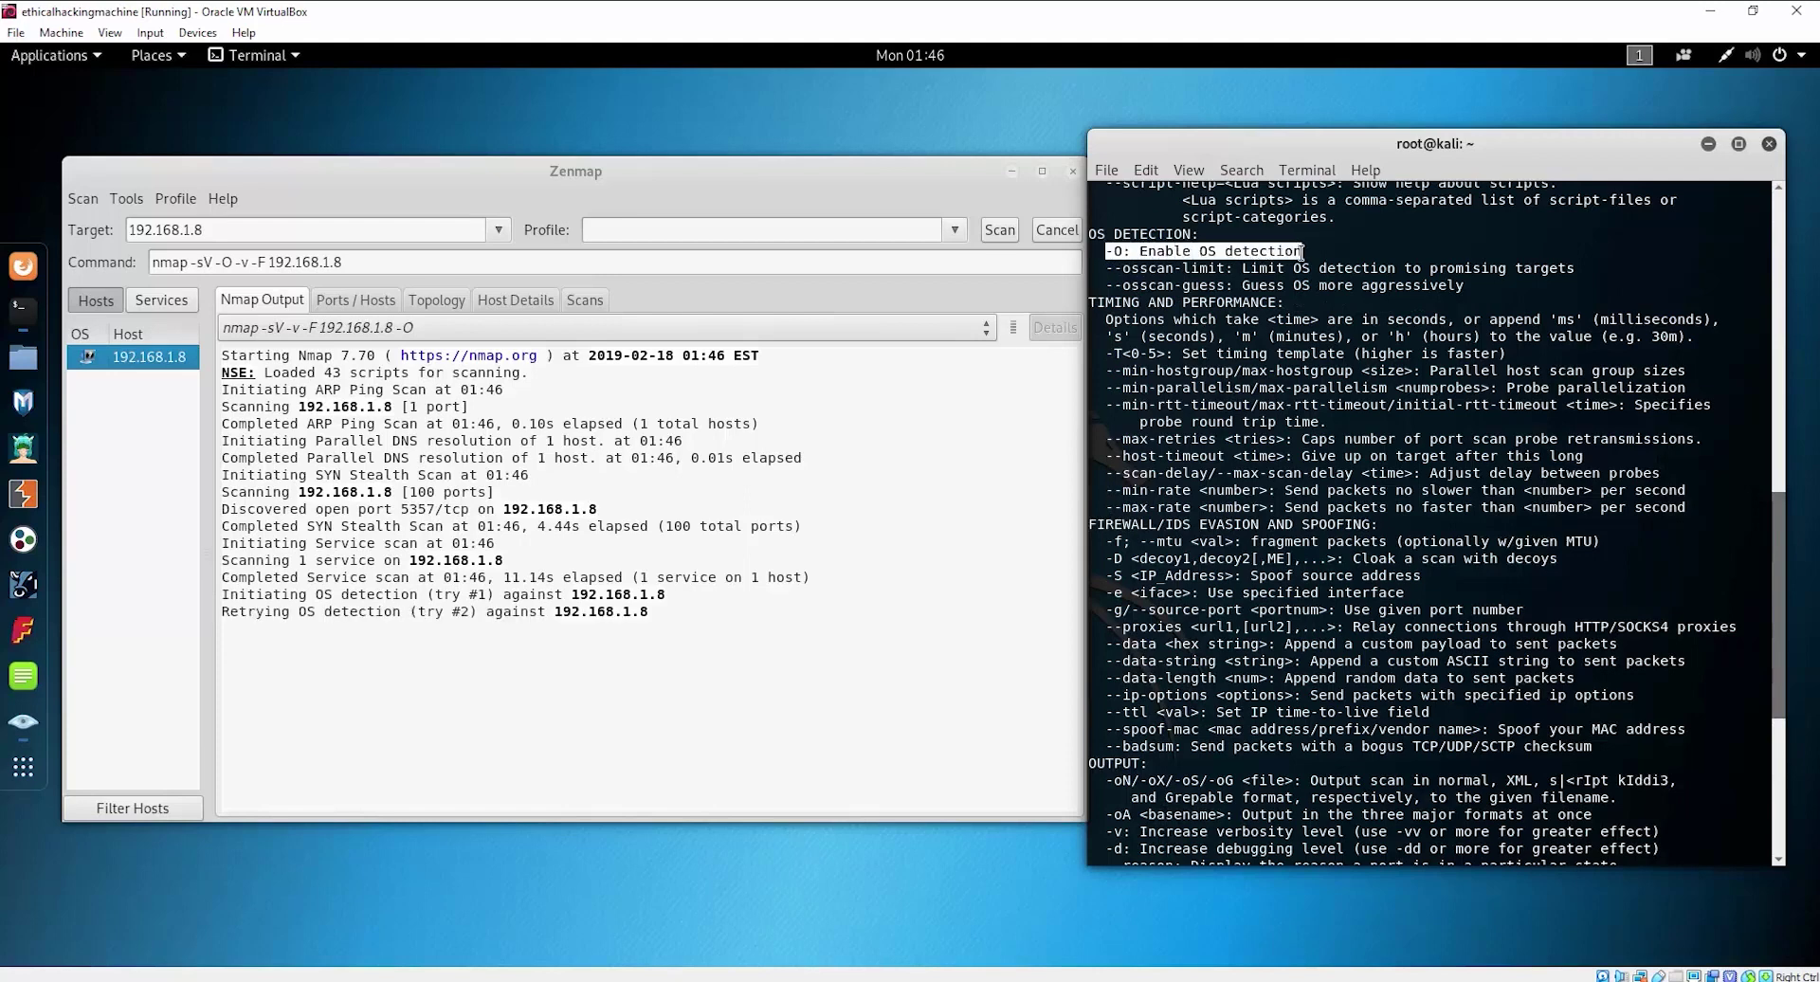
click(1373, 475)
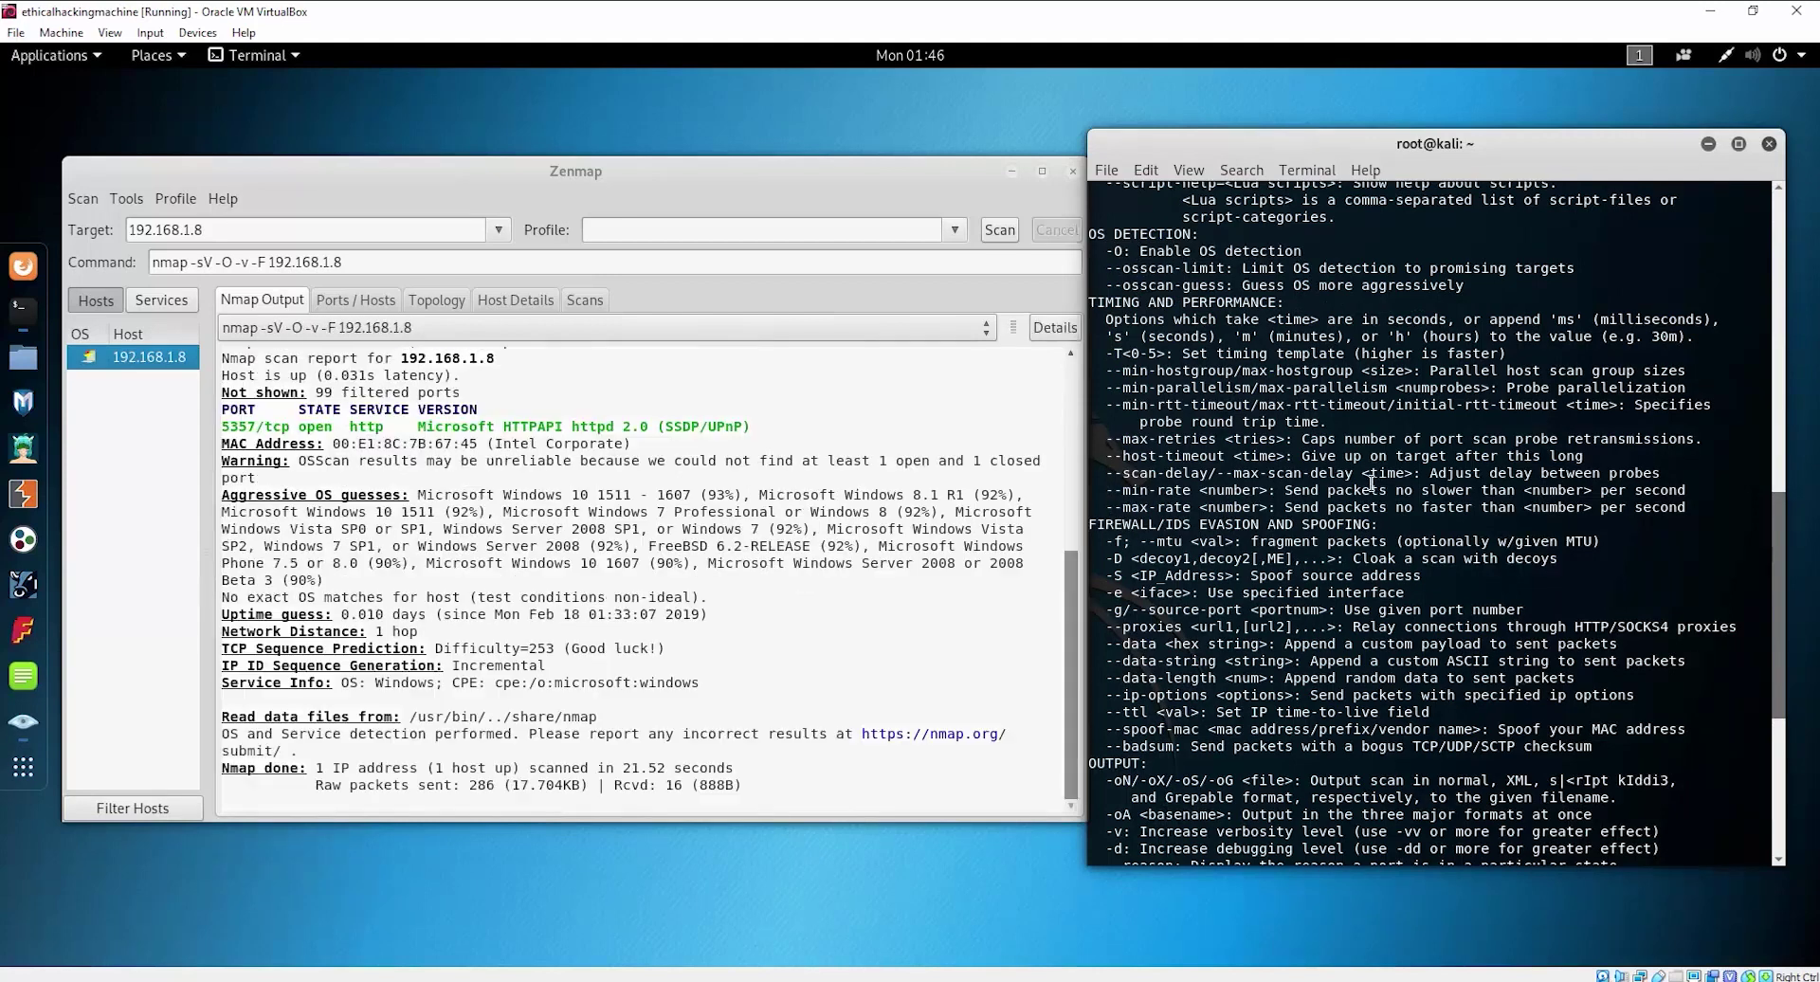
Switch back to Zenmap and examine the aggressive OS guesses in the 192.168.1.8 scan output
click(88, 368)
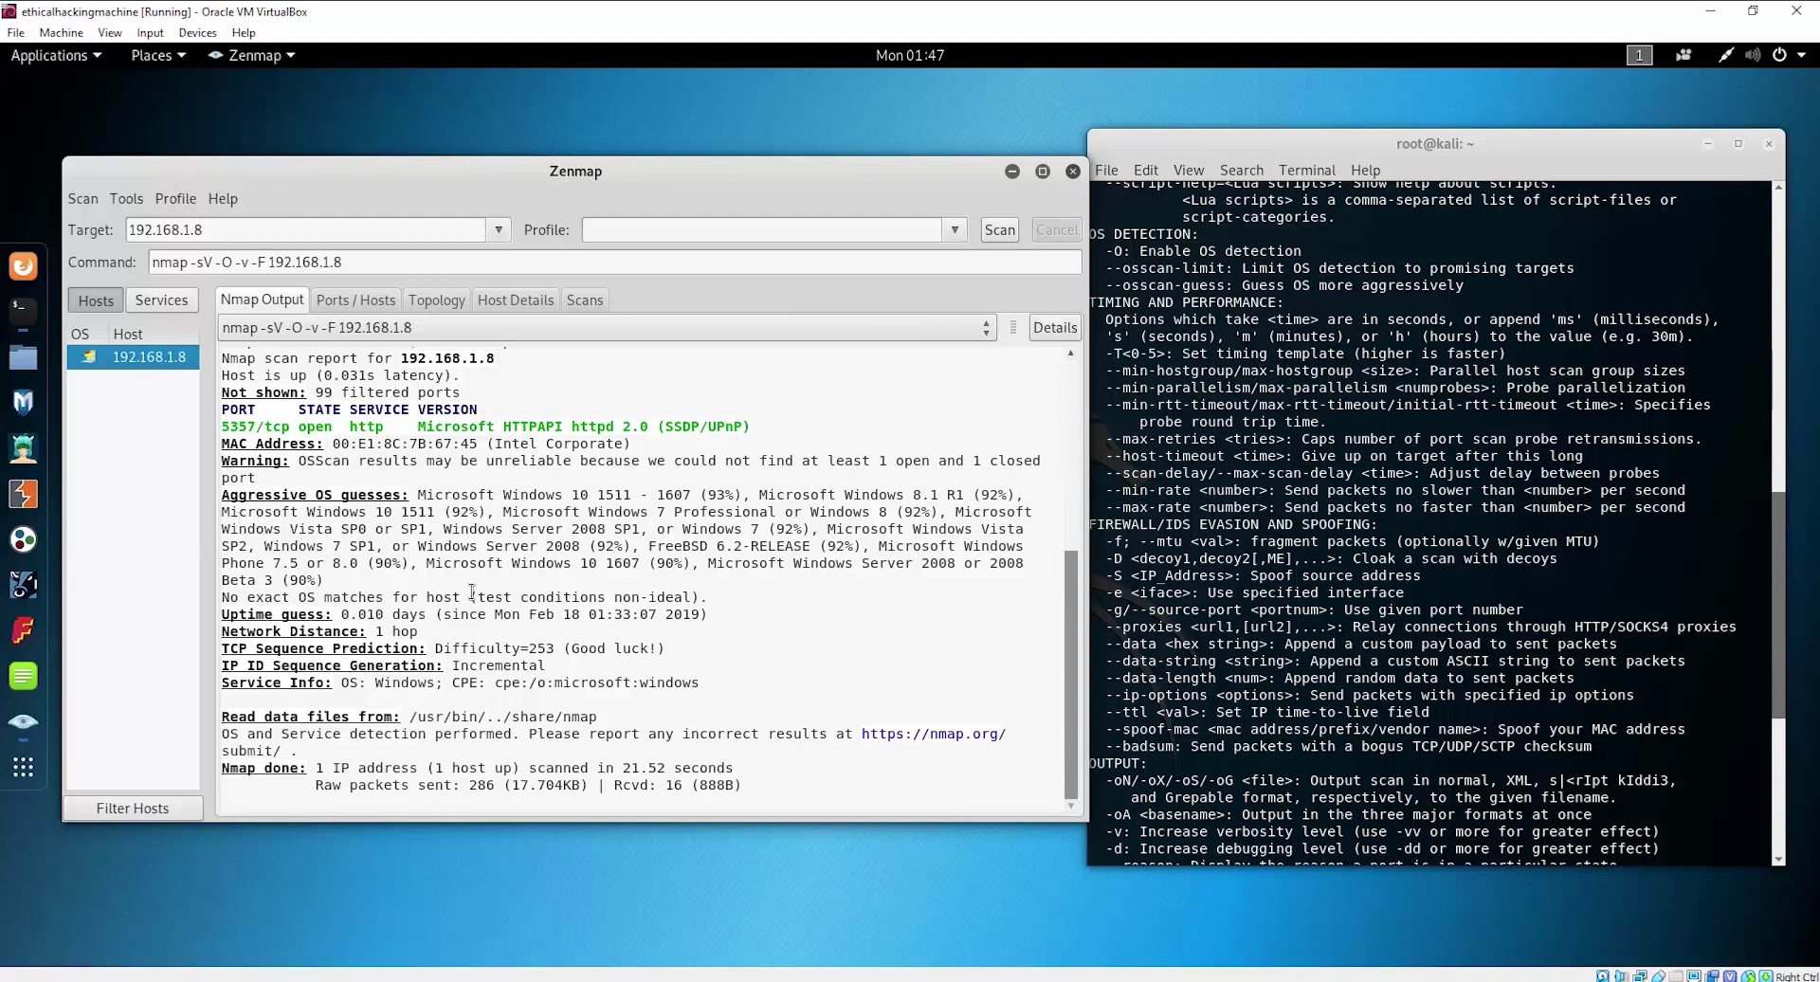
drag(417, 495, 632, 495)
drag(676, 176, 861, 218)
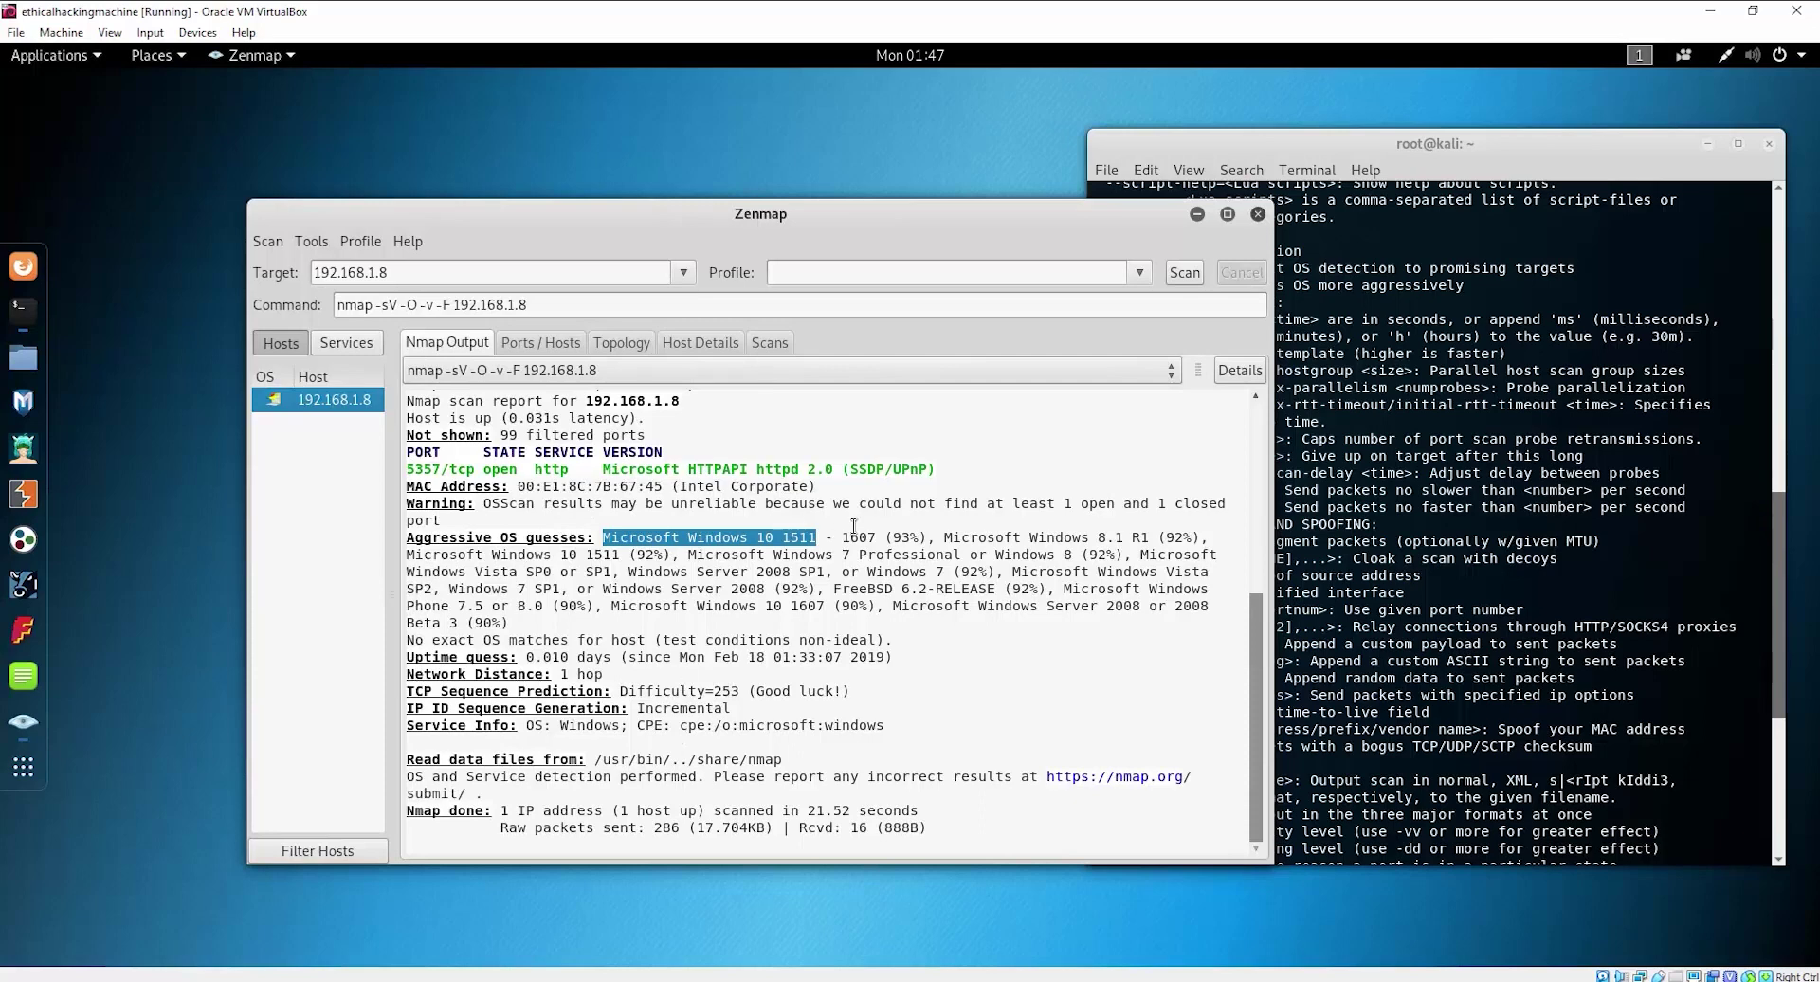
key(alt+Tab)
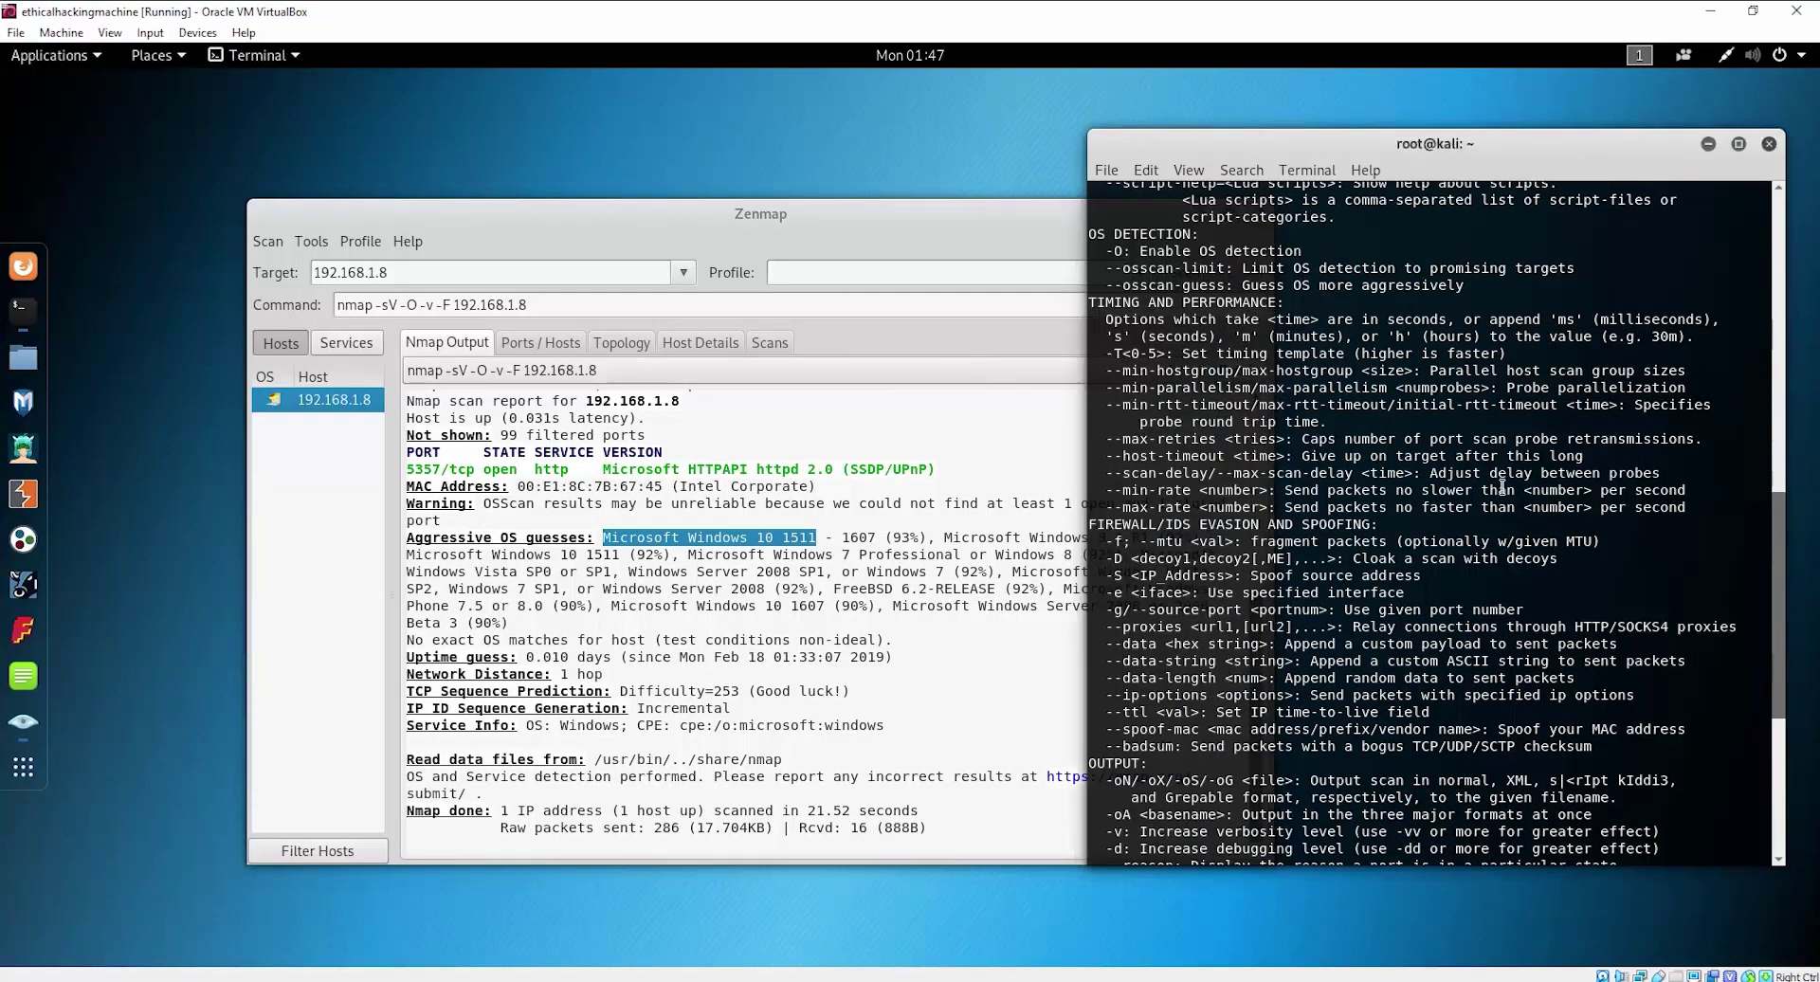
click(717, 241)
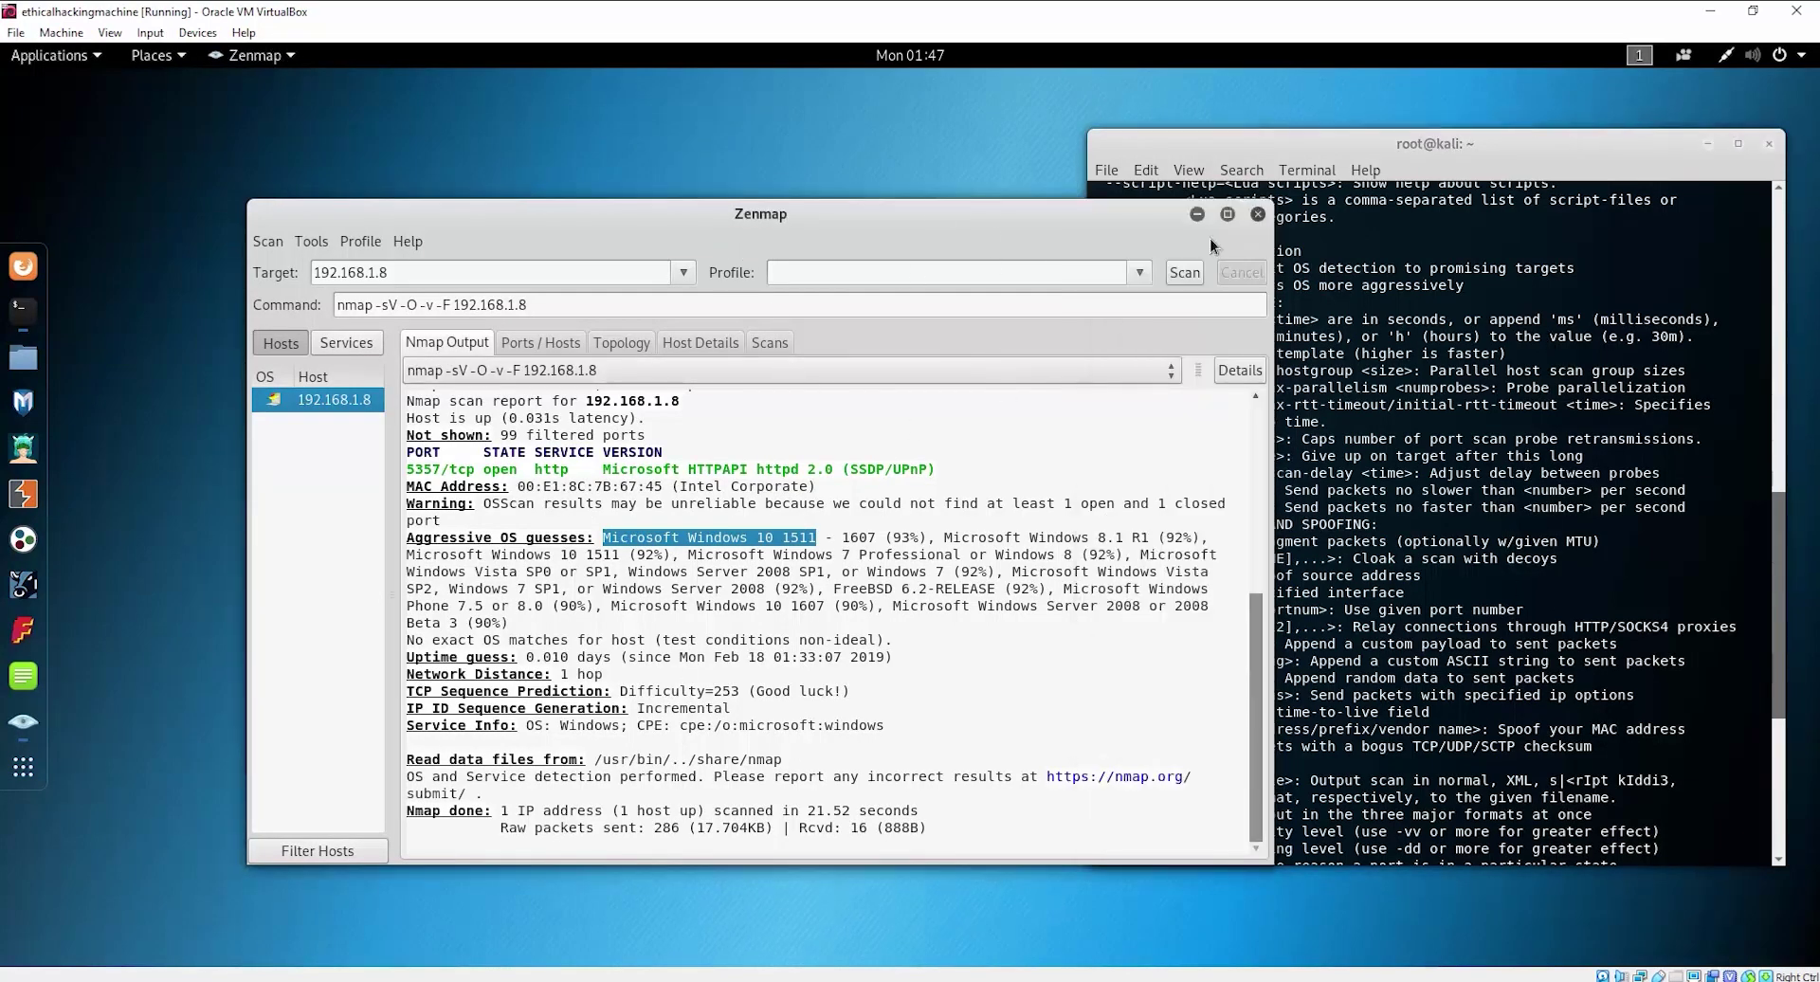
click(1533, 263)
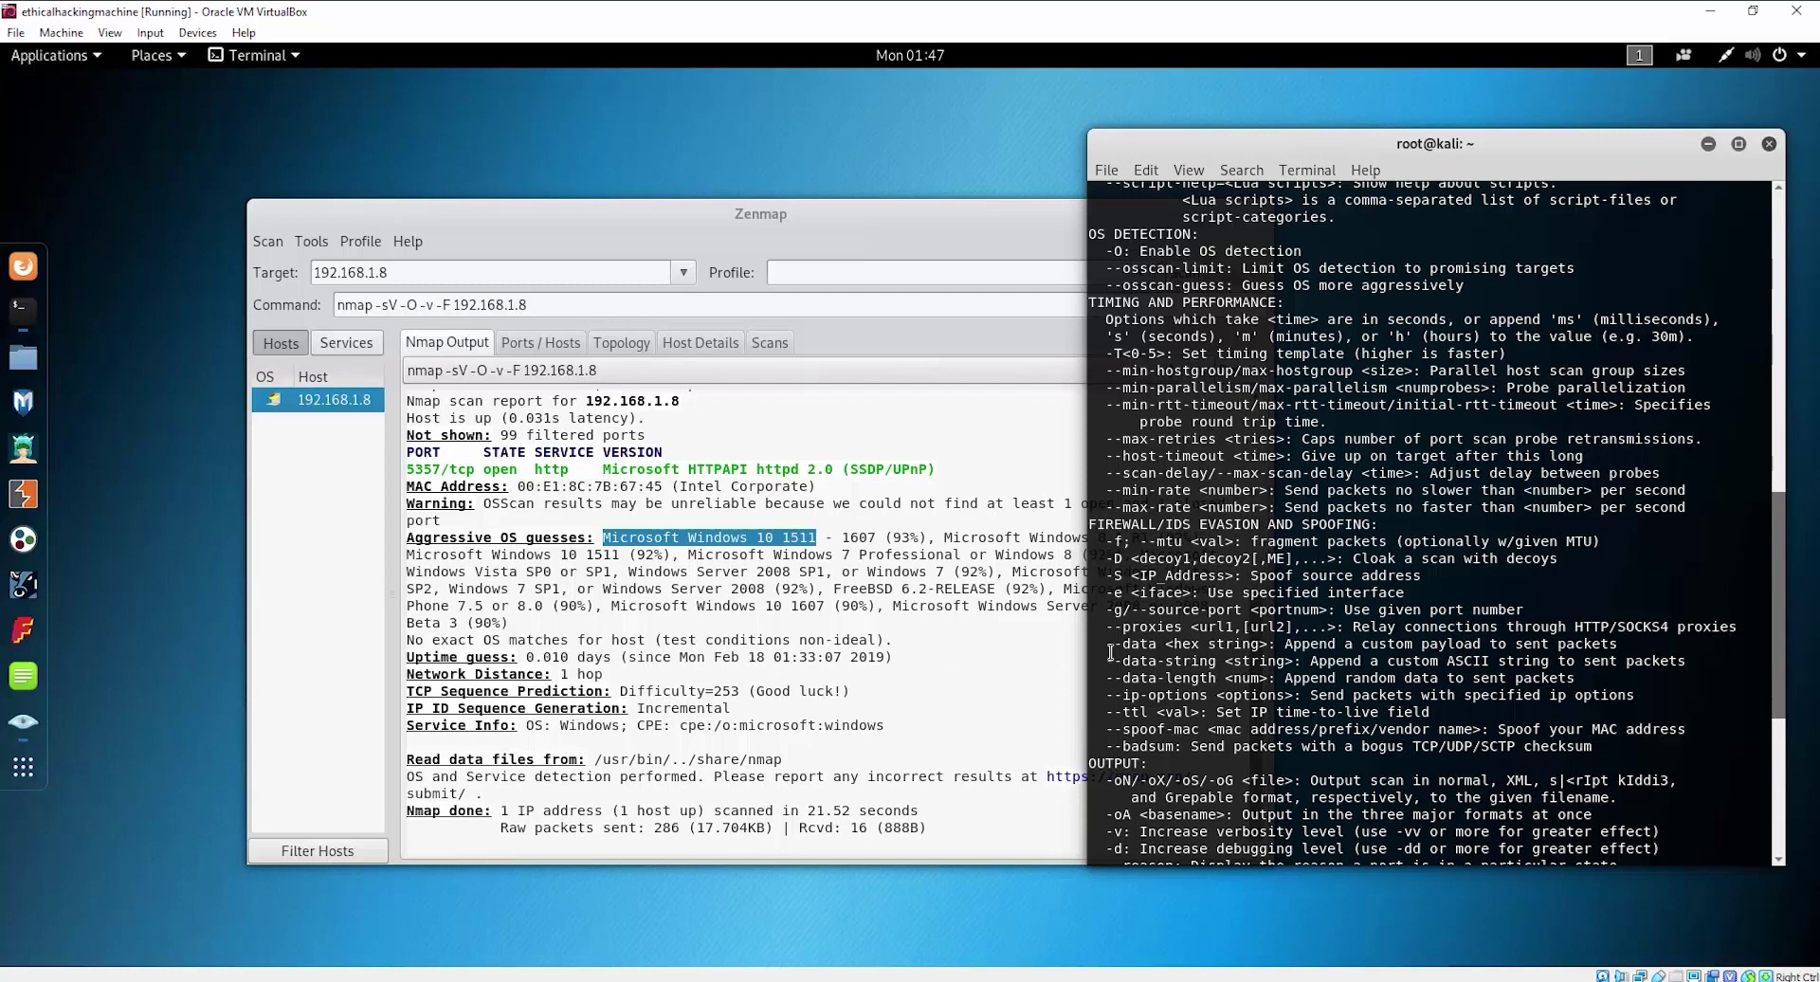
drag(565, 236, 522, 166)
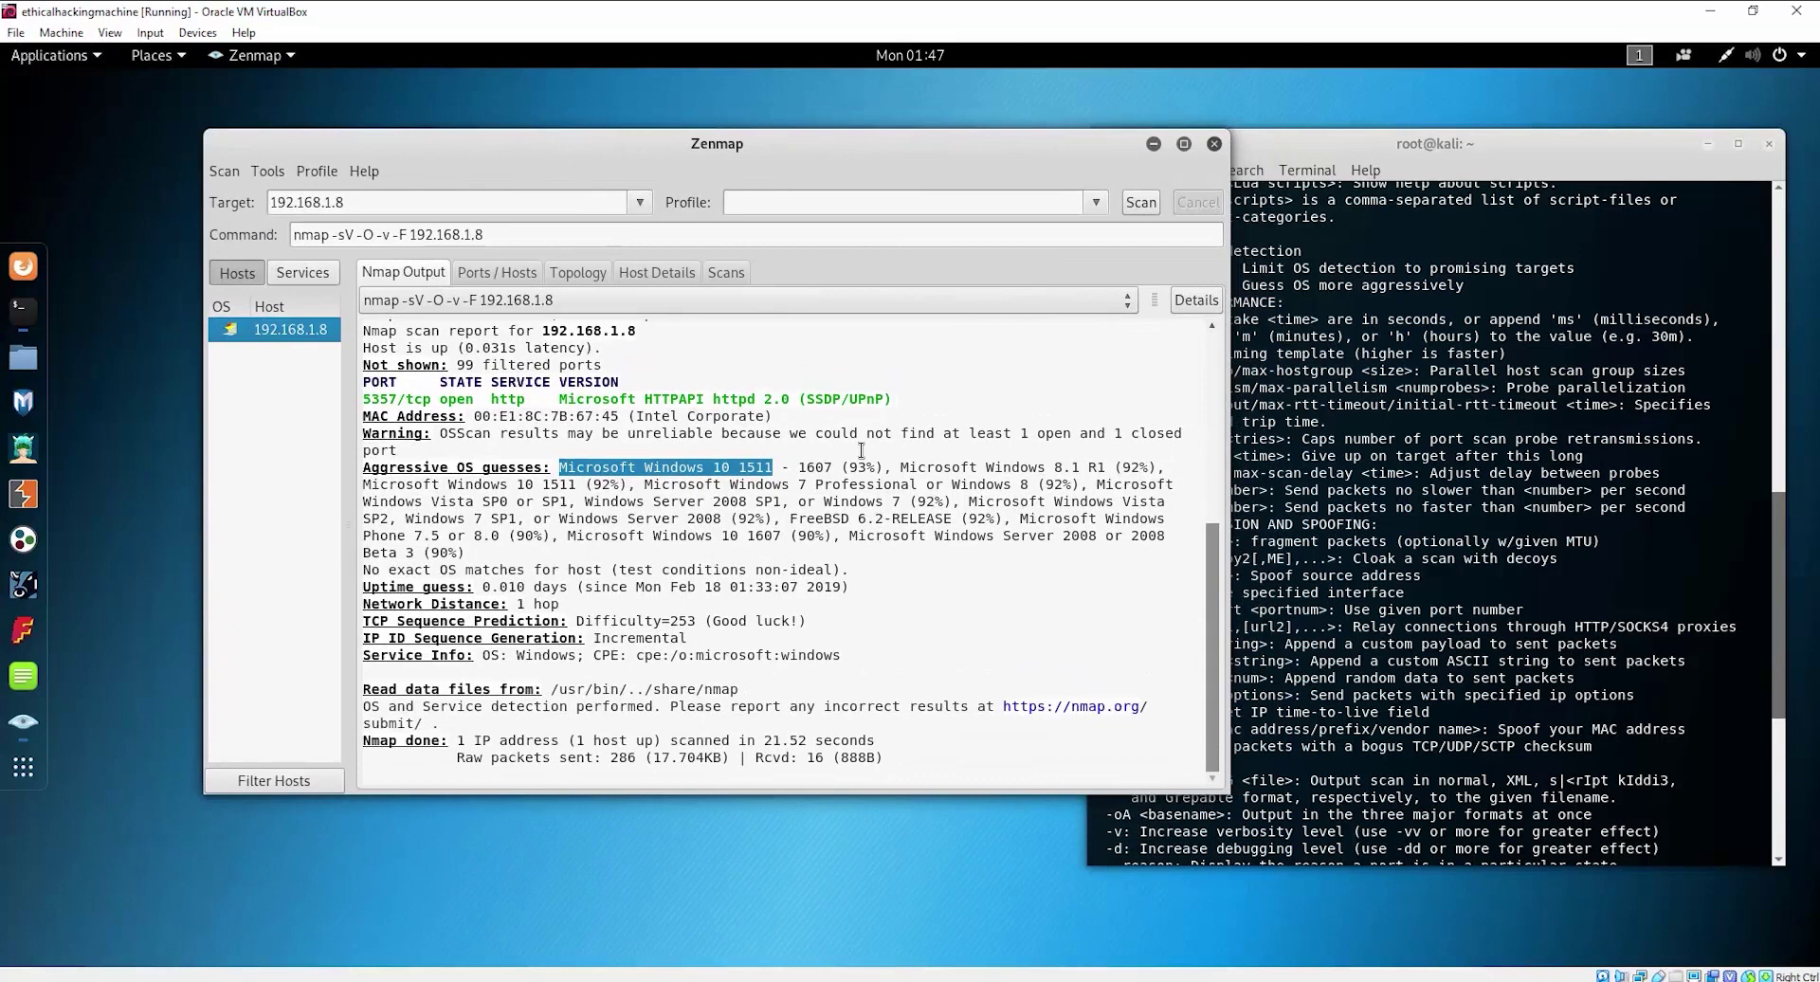
click(1435, 545)
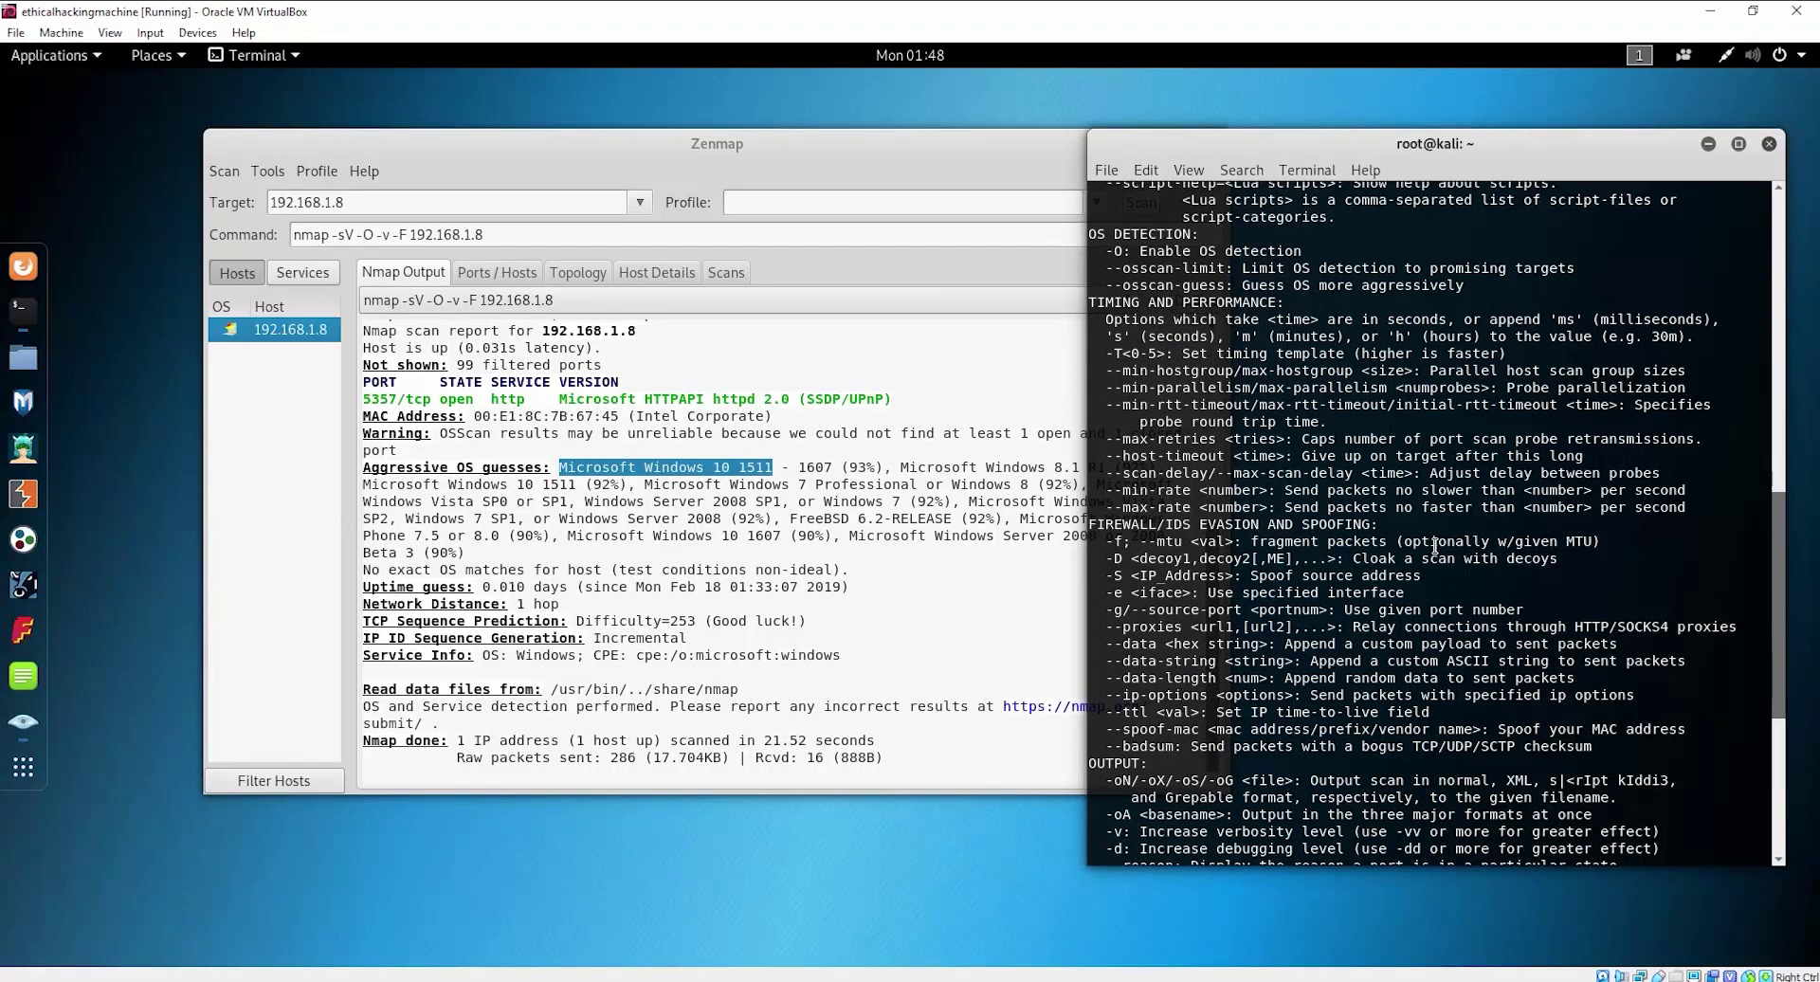
click(992, 635)
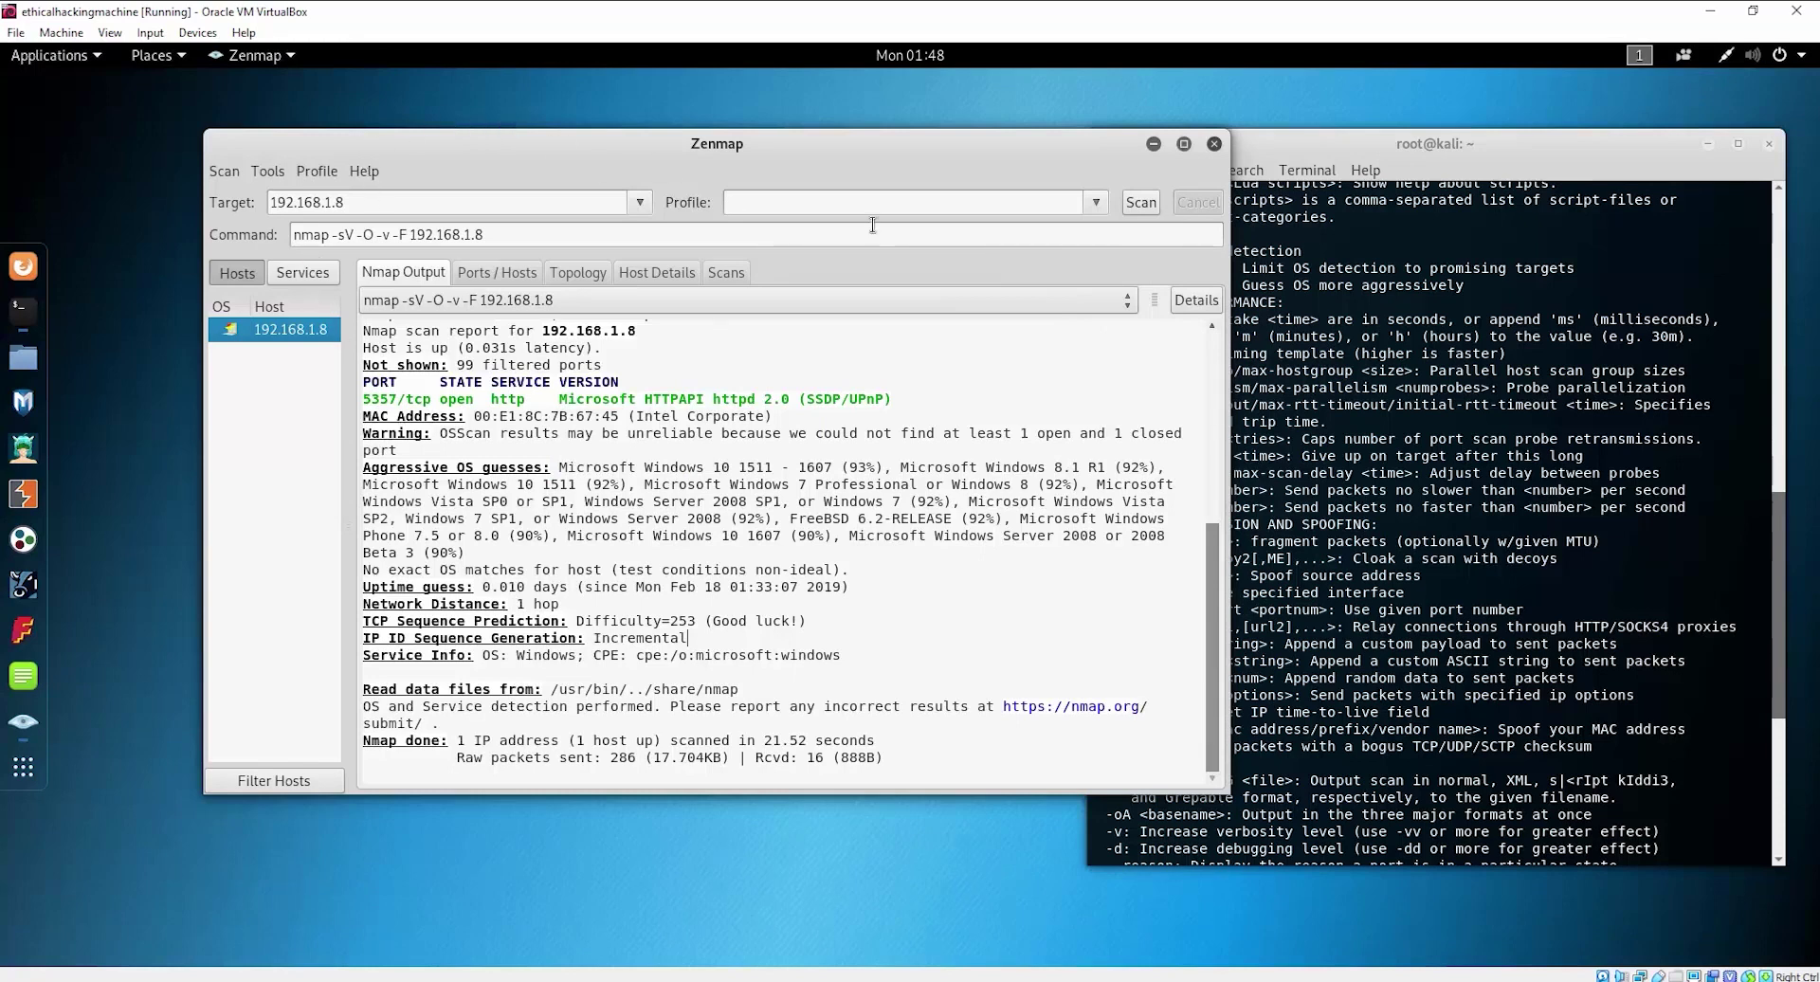
drag(1439, 387, 1454, 388)
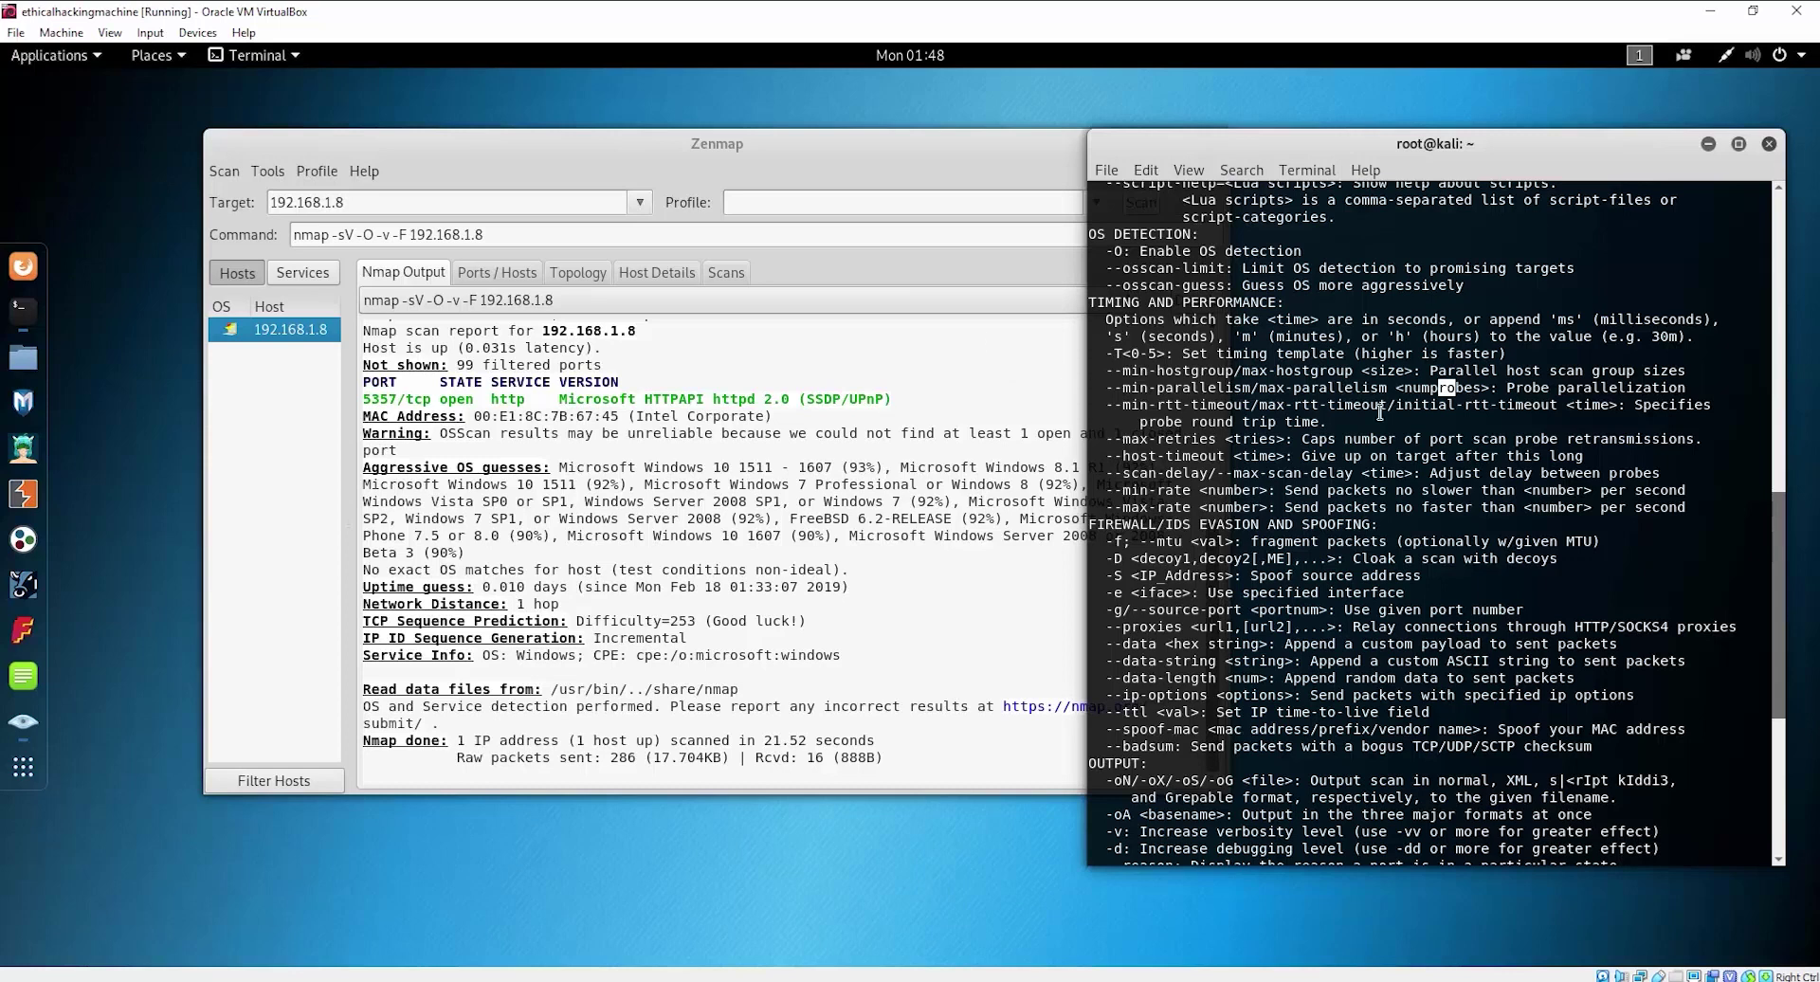
click(792, 153)
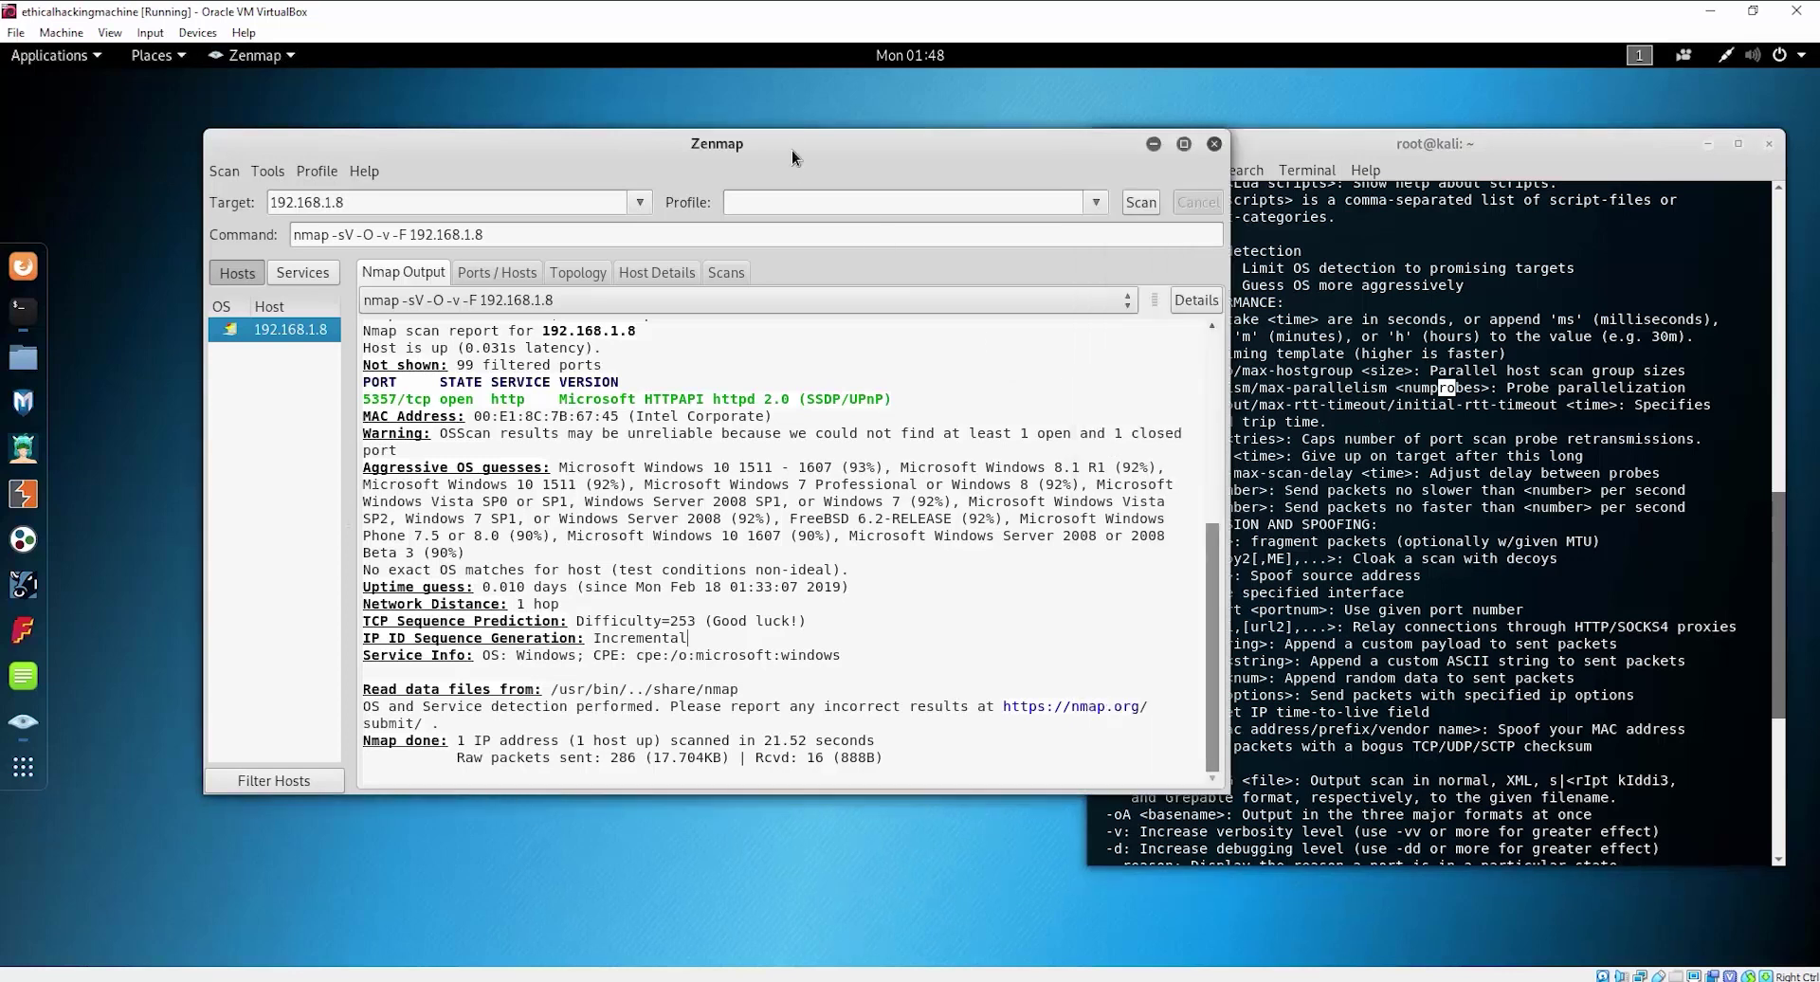